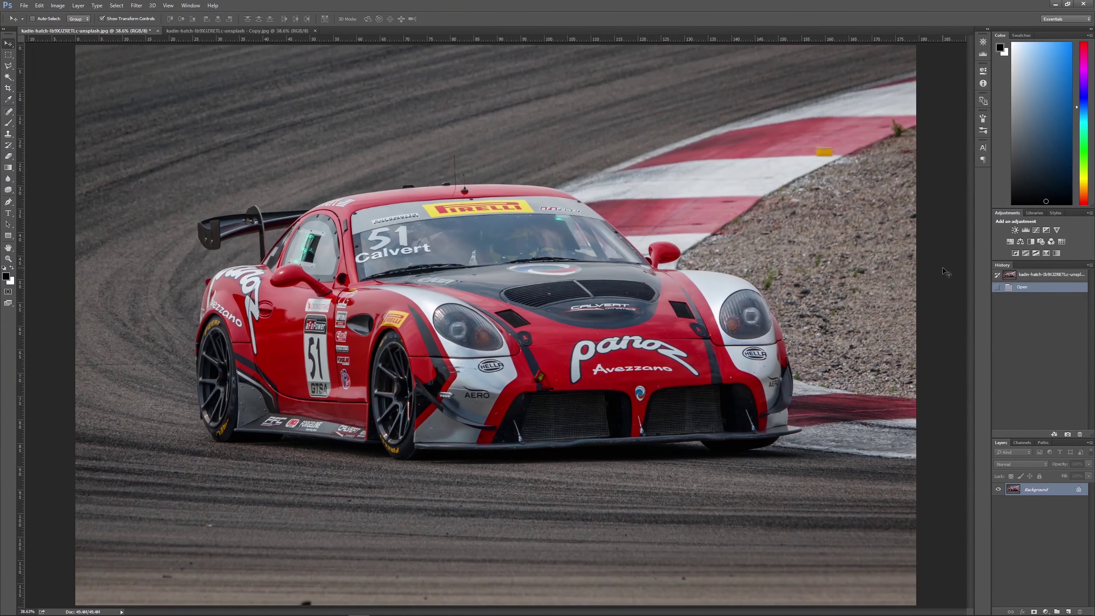
Zoom in on the car's silver front panel and select the Patch Tool.
scroll(479, 332, "up", 1)
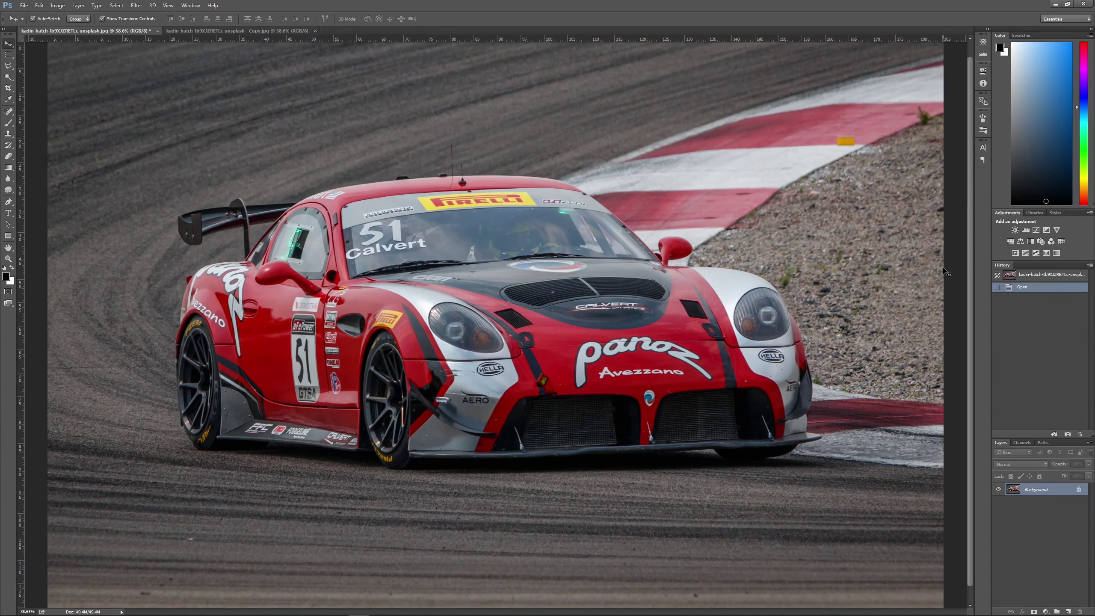
scroll(478, 332, "up", 1)
scroll(479, 332, "up", 1)
scroll(478, 332, "up", 1)
scroll(479, 331, "up", 1)
key("ctrl+r")
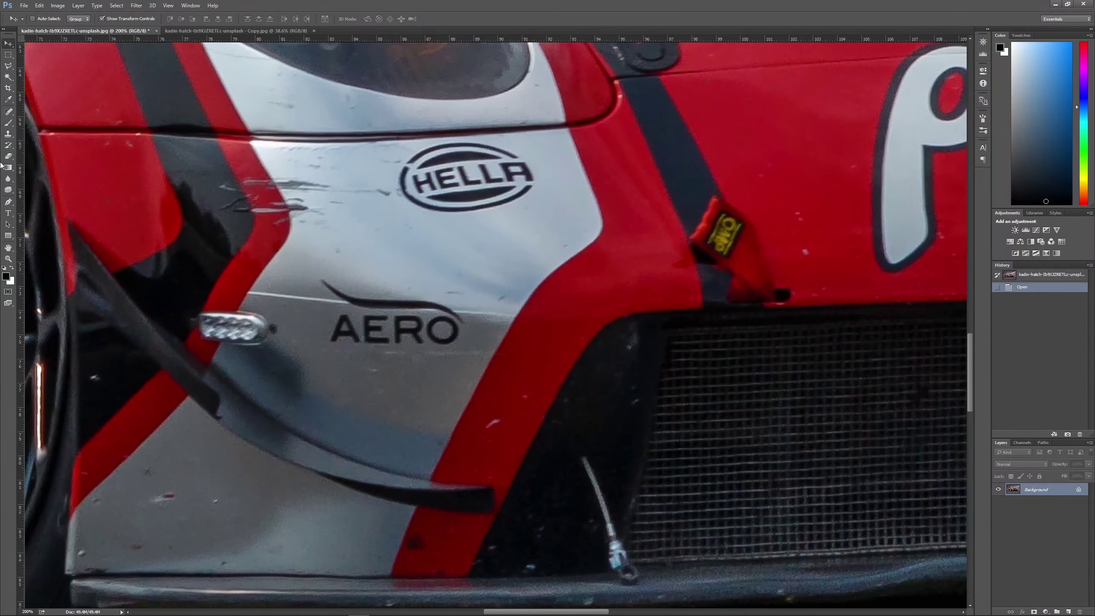
left_click(6, 113)
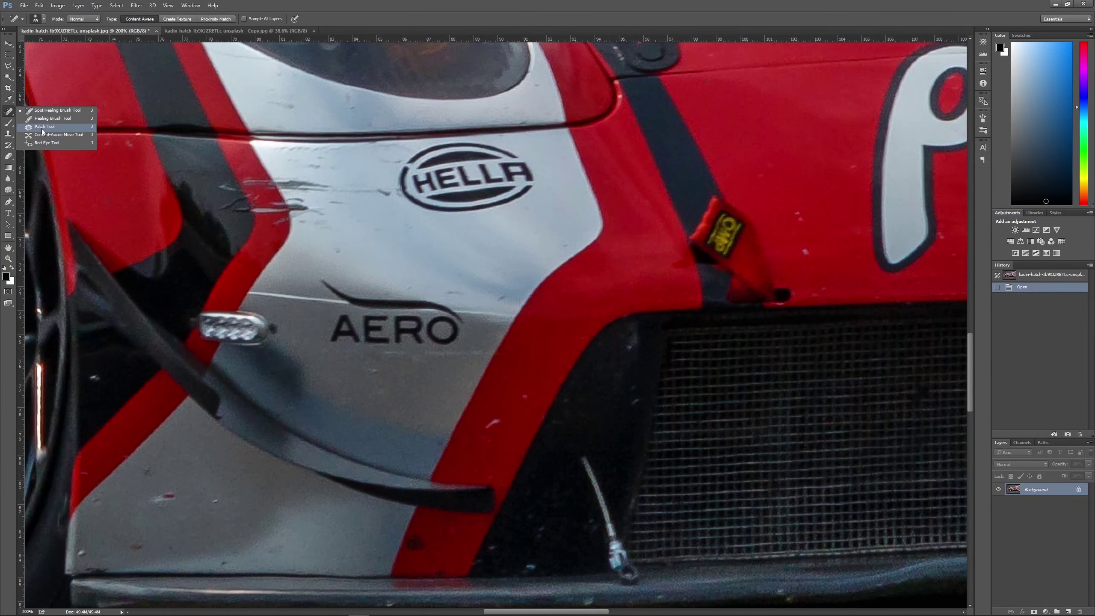
left_click(45, 126)
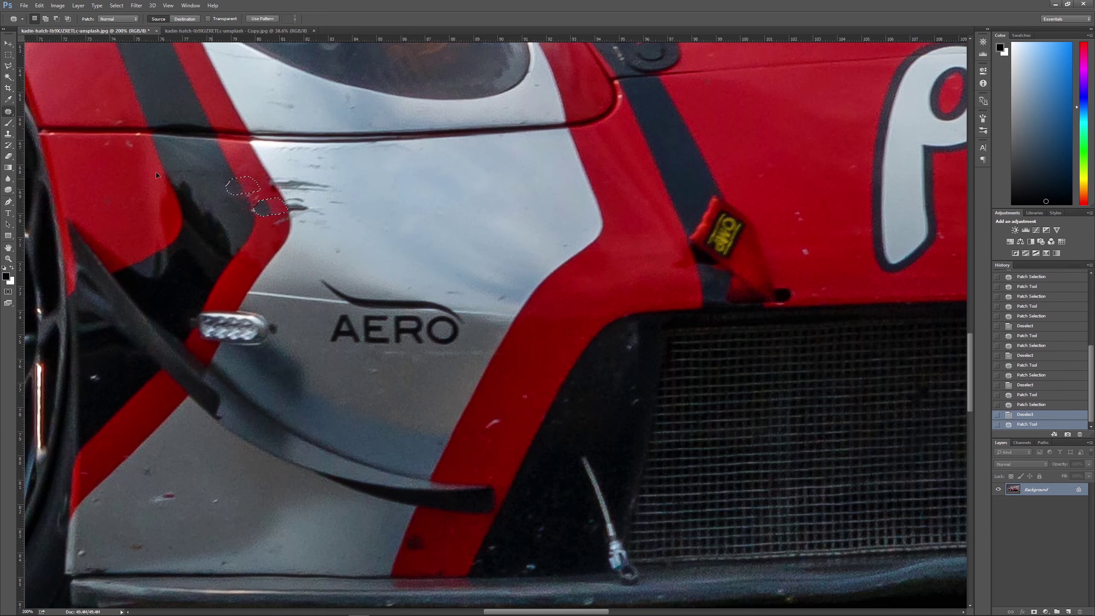
Patch away the scratches, the AERO lettering and the dark smudge on the panel line.
mouse_move(258, 212)
left_mouse_down()
mouse_move(255, 190)
mouse_move(288, 203)
left_mouse_up()
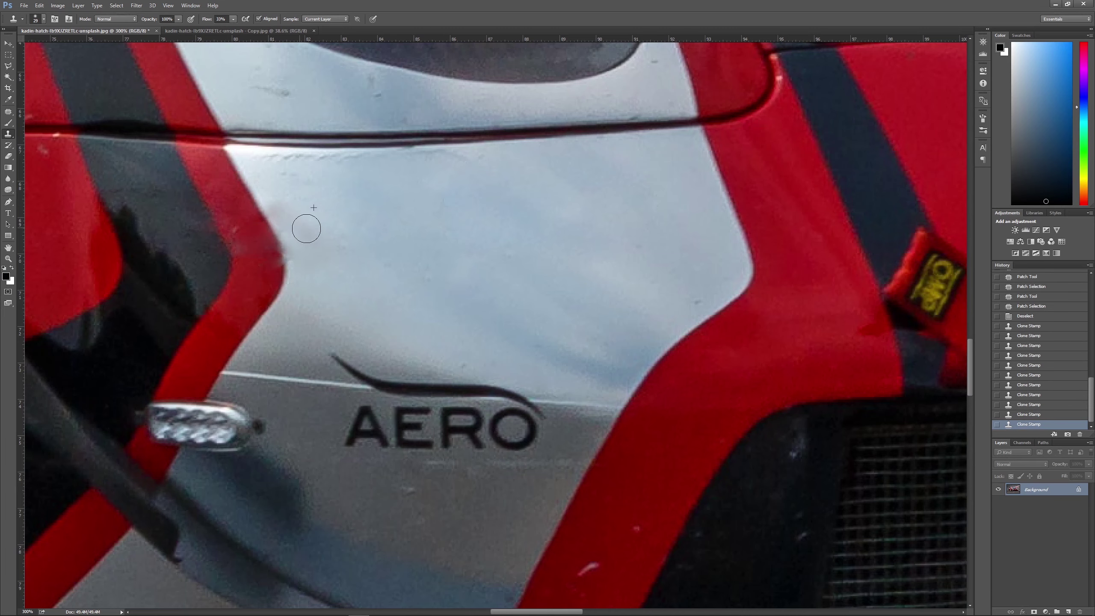
left_click_drag(353, 425, 390, 432)
left_click_drag(405, 427, 449, 435)
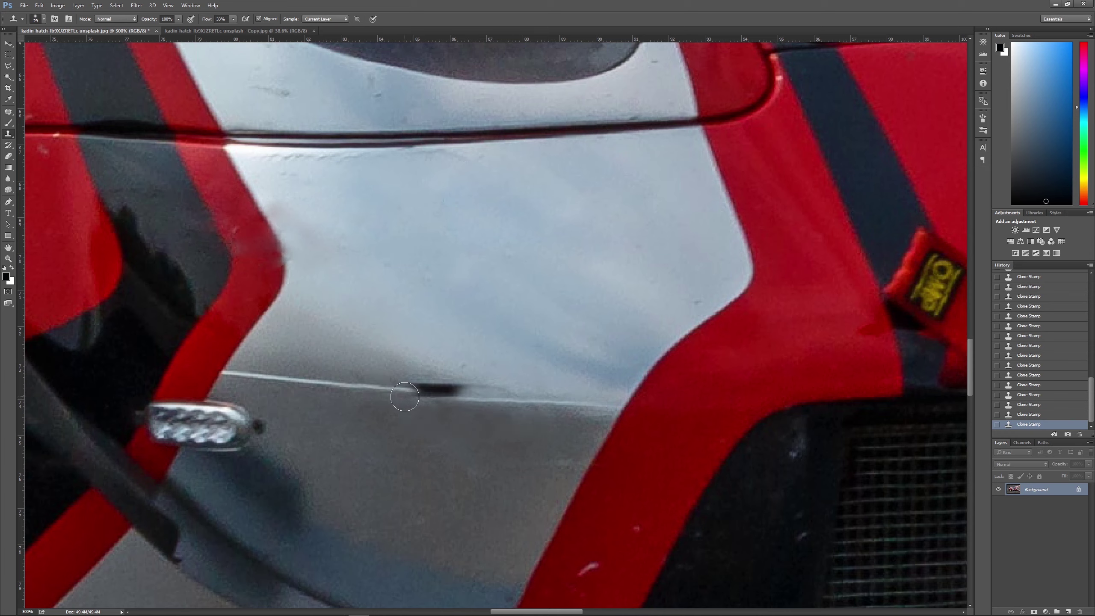
key("j")
mouse_move(406, 379)
left_mouse_down()
mouse_move(477, 379)
mouse_move(317, 431)
left_mouse_up()
key("ctrl+d")
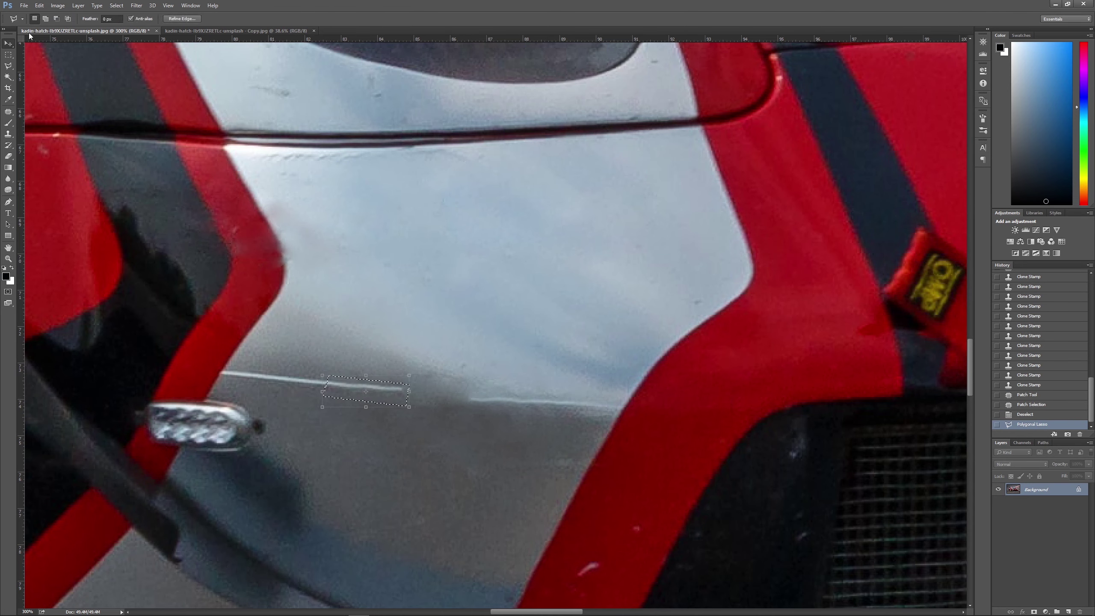
Paste a clean panel-line piece and stretch it over the damaged line.
key("ctrl+v")
key("v")
key("ctrl+t")
mouse_move(366, 391)
left_mouse_down()
mouse_move(502, 397)
mouse_move(478, 412)
mouse_move(474, 444)
mouse_move(457, 389)
left_mouse_up()
key("Return")
Erase the pasted patch's edges with a resized eraser and re-transform the patch.
key("Return")
key("e")
key("ctrl+plus")
right_click(505, 387)
key("Escape")
Patch away the first part of the small lettering beneath the panoz script.
key("ctrl+0")
scroll(463, 440, "up", 3)
scroll(463, 440, "up", 2)
key("j")
key("Return")
key("ctrl+d")
left_click_drag(517, 457, 539, 384)
mouse_move(560, 453)
left_mouse_down()
mouse_move(627, 436)
mouse_move(603, 435)
left_mouse_up()
key("ctrl+d")
Patch out the rest of the small lettering and the C of CALVERT.
left_click_drag(642, 449, 487, 449)
left_click_drag(720, 431, 722, 433)
left_click_drag(785, 448, 646, 427)
key("ctrl+d")
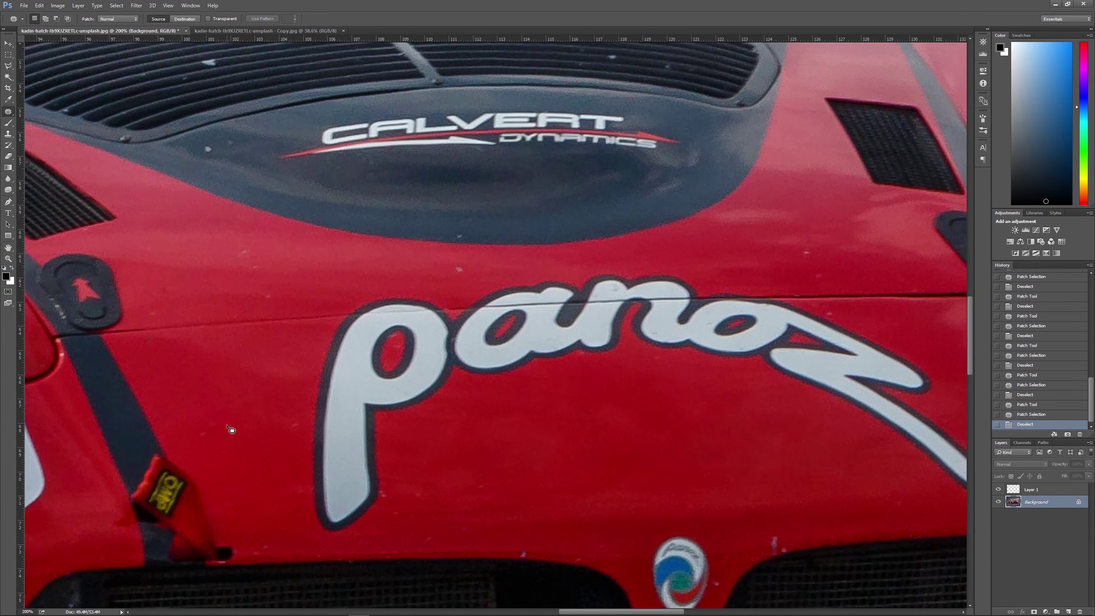
left_click_drag(338, 150, 342, 116)
left_click_drag(349, 130, 296, 114)
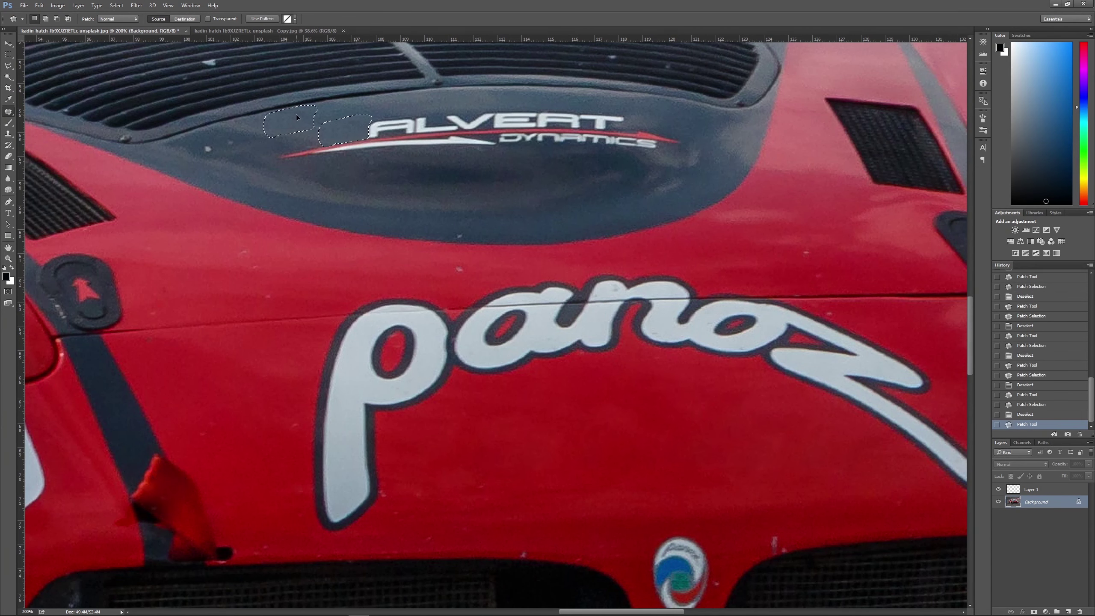
Clone clean red paint over the p and a of the panoz script.
left_click(8, 133)
left_click(546, 483, "alt")
left_click_drag(371, 474, 392, 480)
key("ctrl+d")
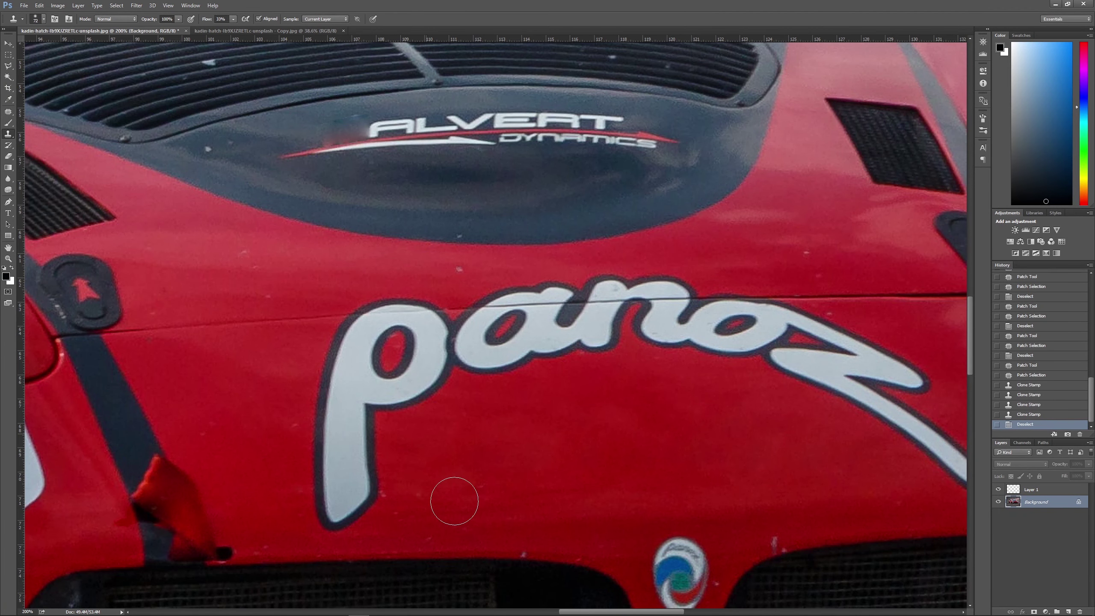
left_click_drag(452, 499, 300, 477)
left_click_drag(431, 389, 332, 393)
left_click_drag(603, 345, 324, 380)
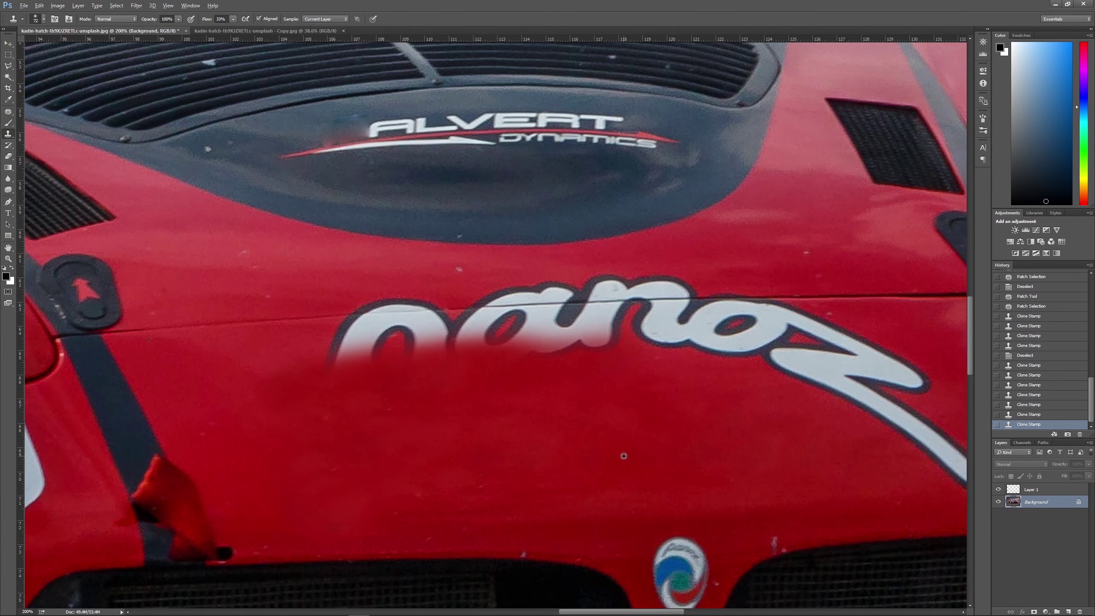
left_click_drag(336, 341, 603, 328)
left_click_drag(427, 362, 464, 403)
Clone red over the z swash, the ano letters and the left a, using a larger brush.
scroll(599, 430, "right", 5)
mouse_move(599, 429)
left_mouse_down()
mouse_move(484, 367)
mouse_move(690, 466)
left_mouse_up()
mouse_move(621, 346)
left_mouse_down()
mouse_move(567, 330)
mouse_move(120, 339)
left_mouse_up()
scroll(119, 338, "left", 5)
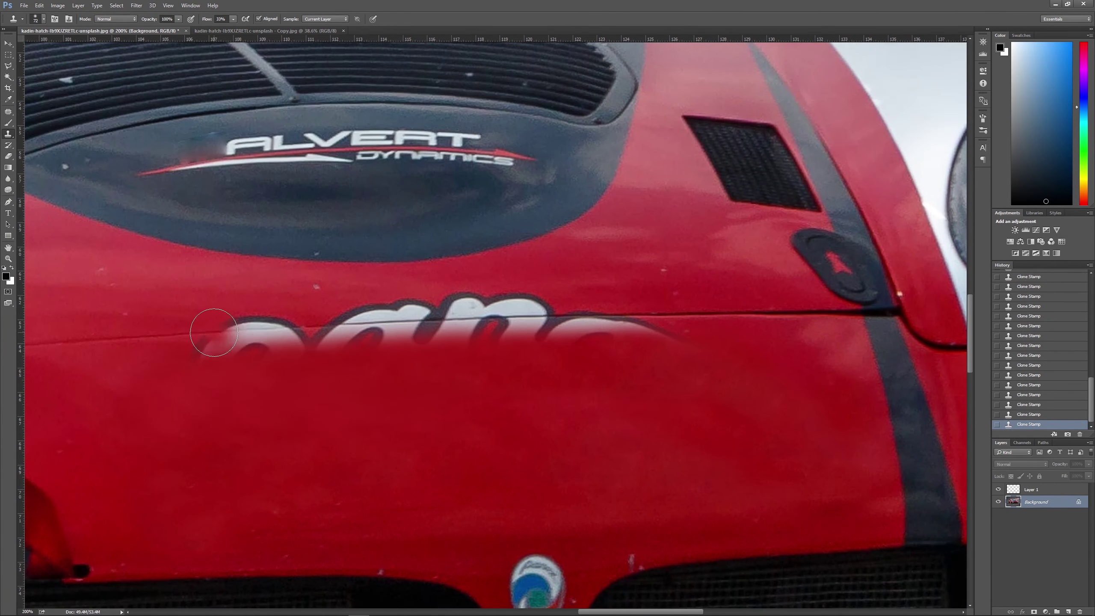
left_click_drag(194, 341, 259, 331)
right_click(254, 336)
key("Escape")
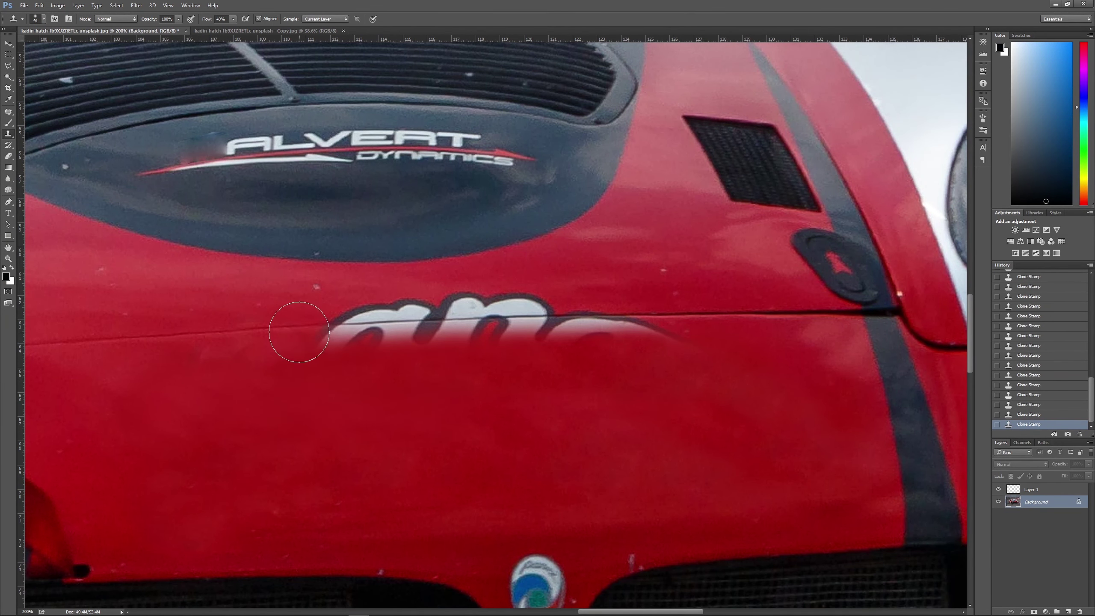
Clone red over the lettering's left edge and the leftover white highlight with a smaller brush.
left_click_drag(327, 326, 370, 326)
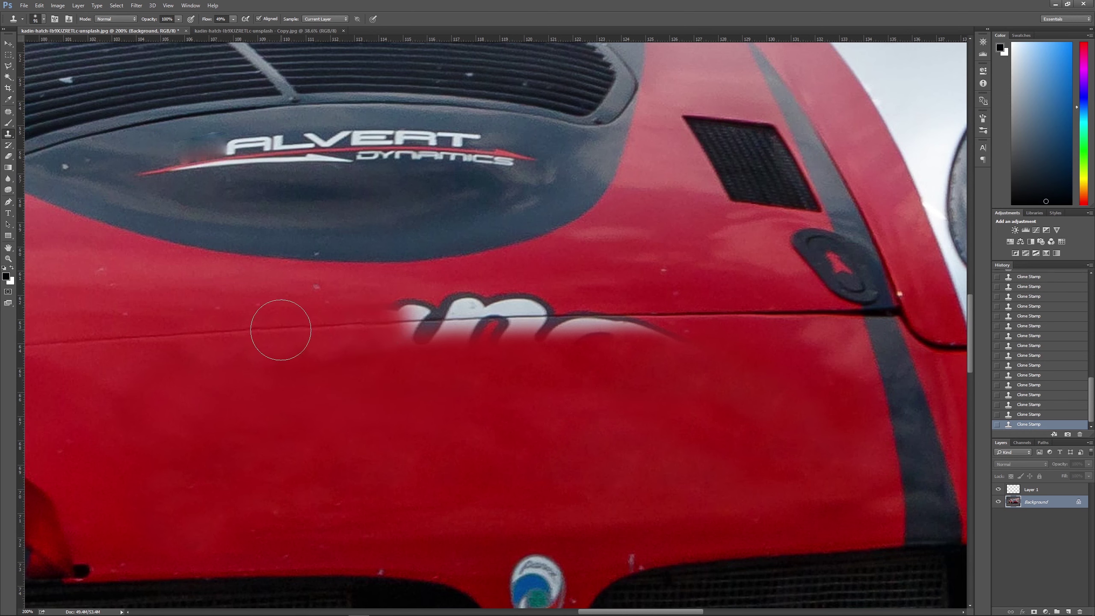
mouse_move(281, 330)
left_mouse_down()
mouse_move(475, 319)
mouse_move(362, 328)
left_mouse_up()
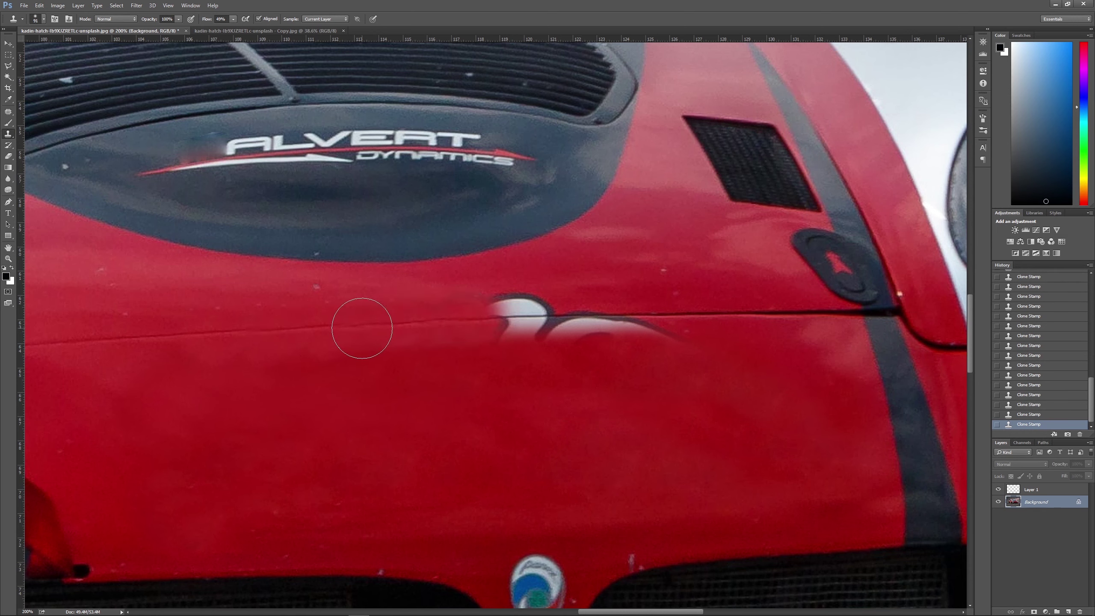
left_click(510, 316)
right_click(509, 316)
left_click_drag(508, 333, 500, 333)
key("Return")
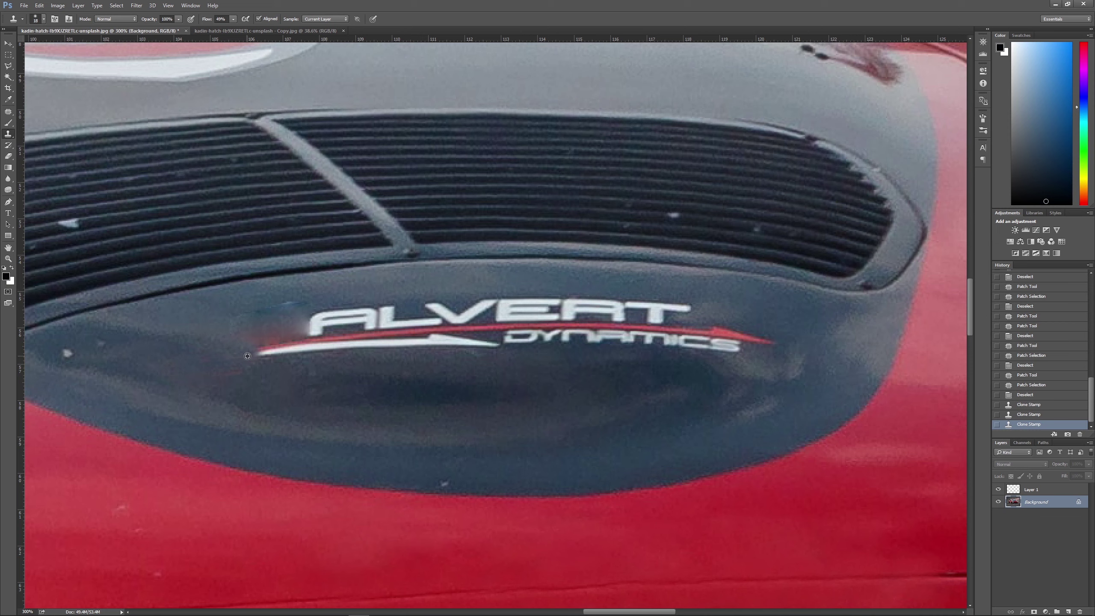
Clone and patch away the ALVERT DYNAMICS logo on the dark hood scoop.
left_click(247, 356, "alt")
left_click_drag(247, 356, 298, 344)
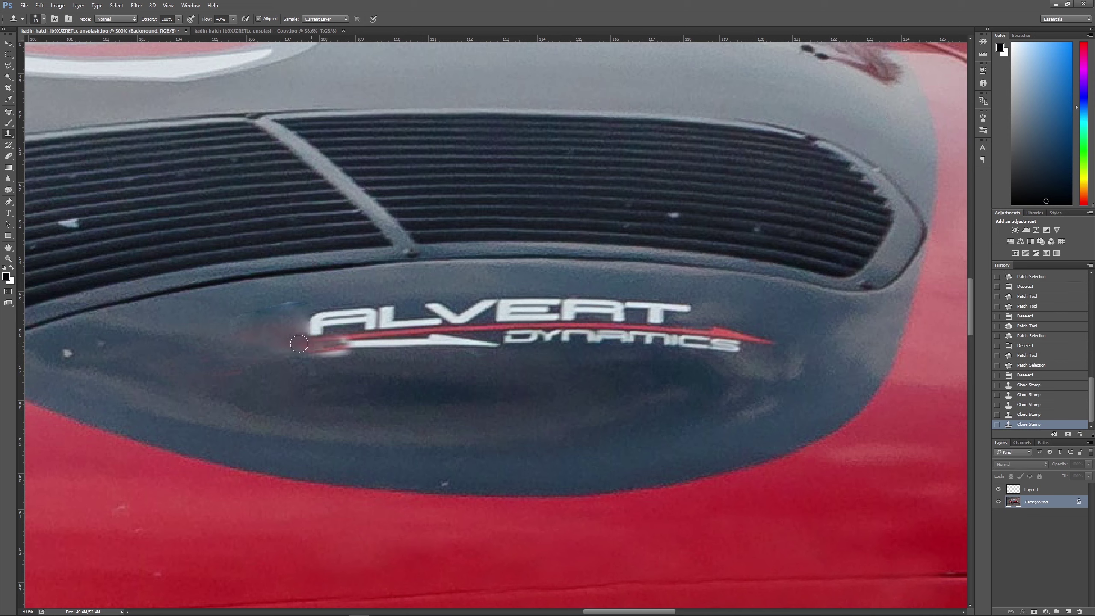
right_click(446, 365)
mouse_move(556, 341)
left_mouse_down()
mouse_move(431, 315)
mouse_move(393, 336)
mouse_move(318, 318)
left_mouse_up()
mouse_move(647, 328)
left_mouse_down()
mouse_move(513, 311)
mouse_move(681, 319)
mouse_move(569, 320)
left_mouse_up()
key("j")
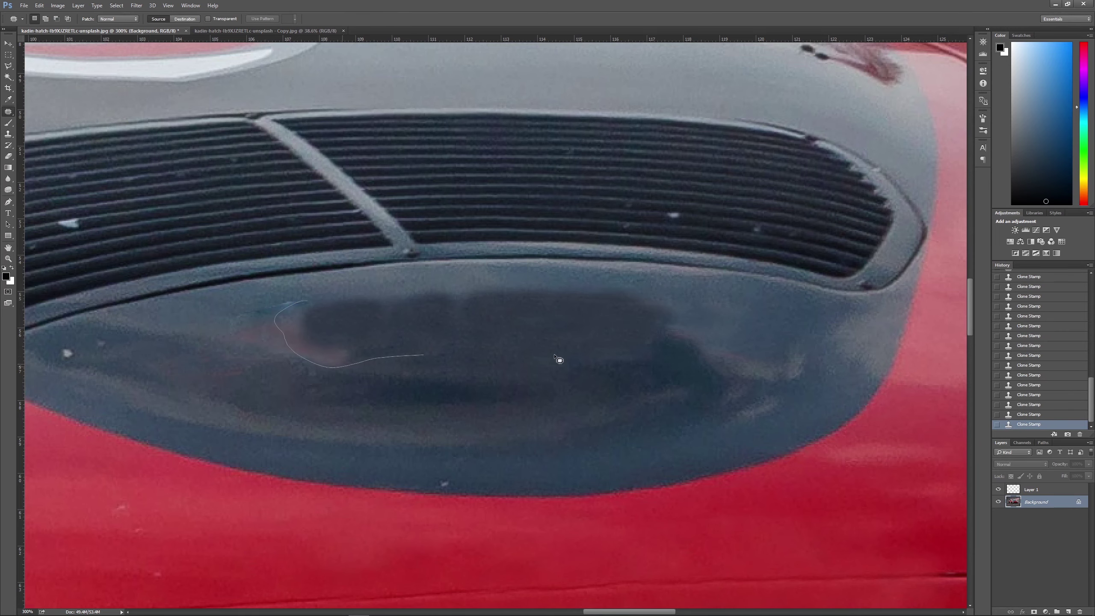
scroll(560, 359, "up", 3)
left_click_drag(560, 410, 708, 476)
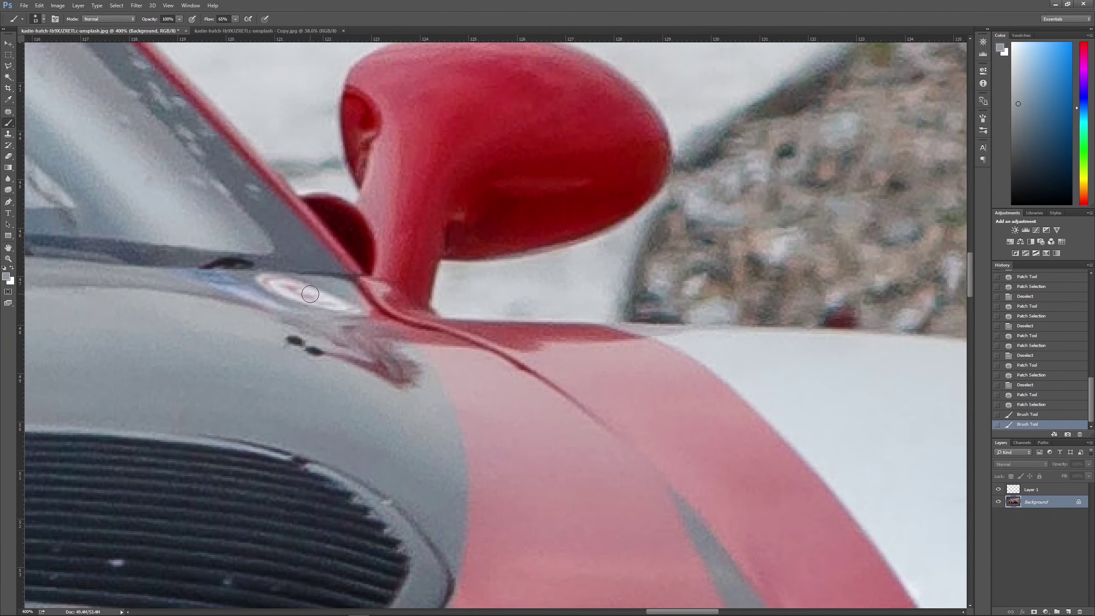
Cover the round badge, its bottom and its lower red stripe with grey.
left_click_drag(310, 294, 345, 306)
left_click_drag(263, 278, 345, 302)
left_click_drag(267, 295, 749, 304)
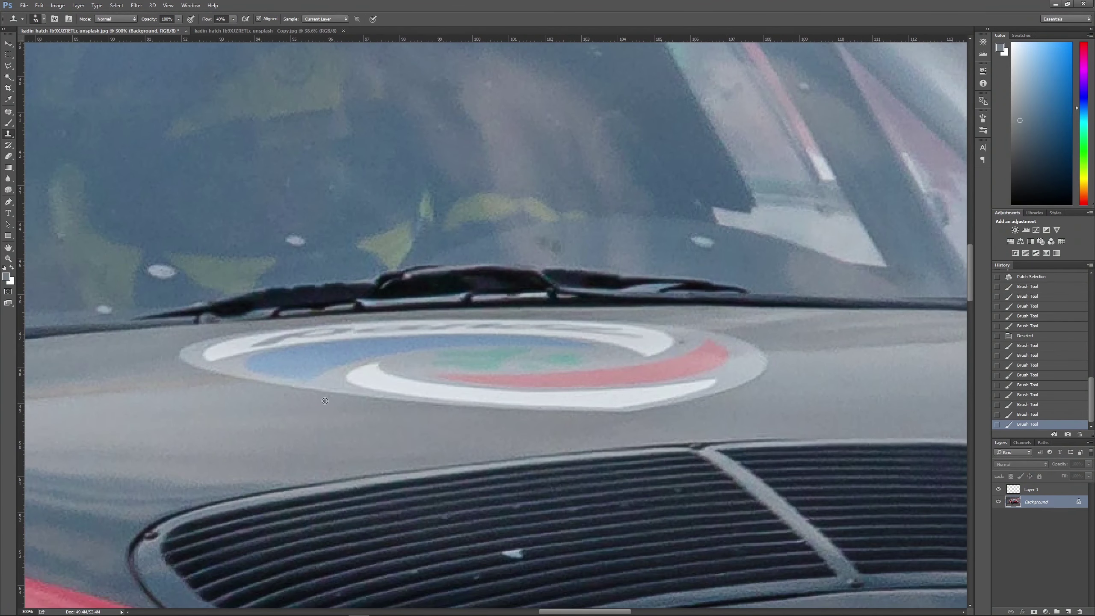
left_click_drag(302, 395, 517, 391)
mouse_move(668, 399)
left_mouse_down()
mouse_move(460, 396)
mouse_move(612, 399)
left_mouse_up()
left_click_drag(698, 383, 765, 360)
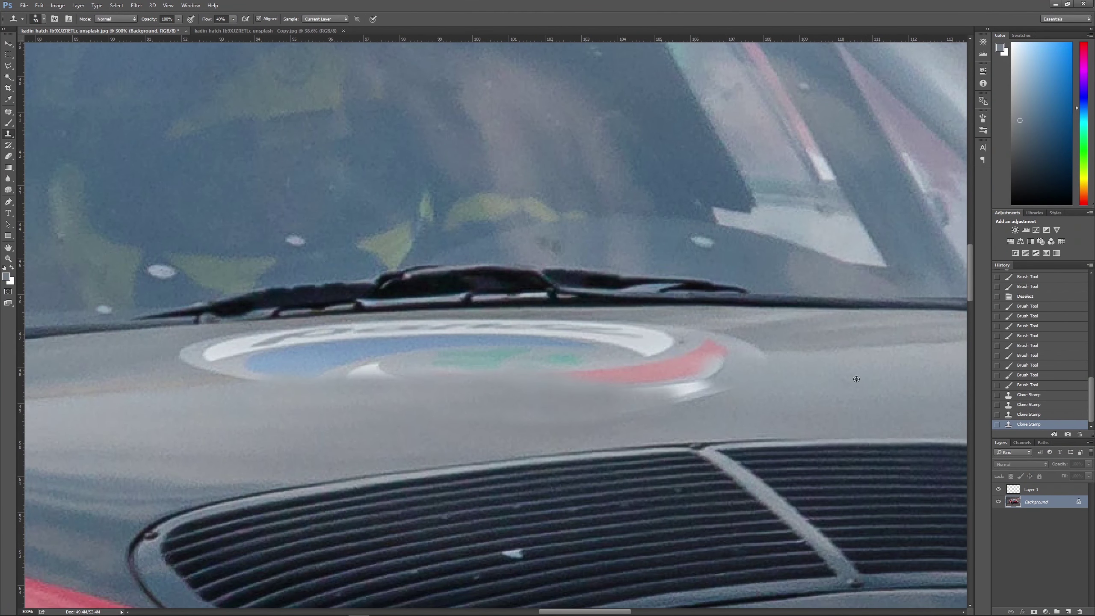
mouse_move(636, 390)
left_mouse_down()
mouse_move(722, 367)
mouse_move(612, 345)
left_mouse_up()
Clone away both ends of the badge arc and its last remnants.
left_click_drag(646, 328, 590, 328)
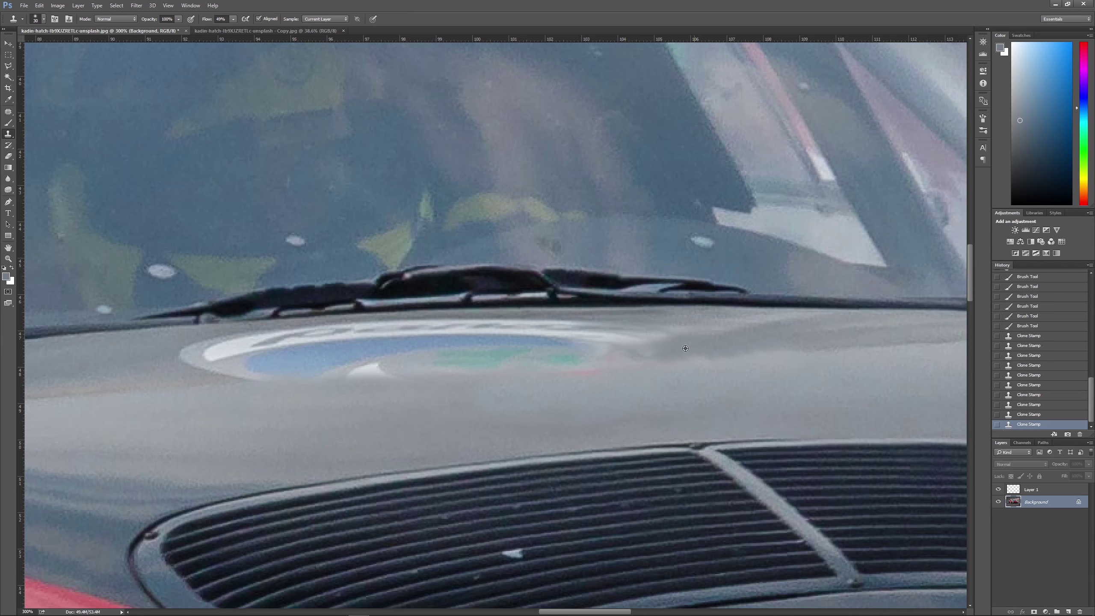
left_click_drag(211, 349, 241, 354)
left_click_drag(241, 351, 298, 358)
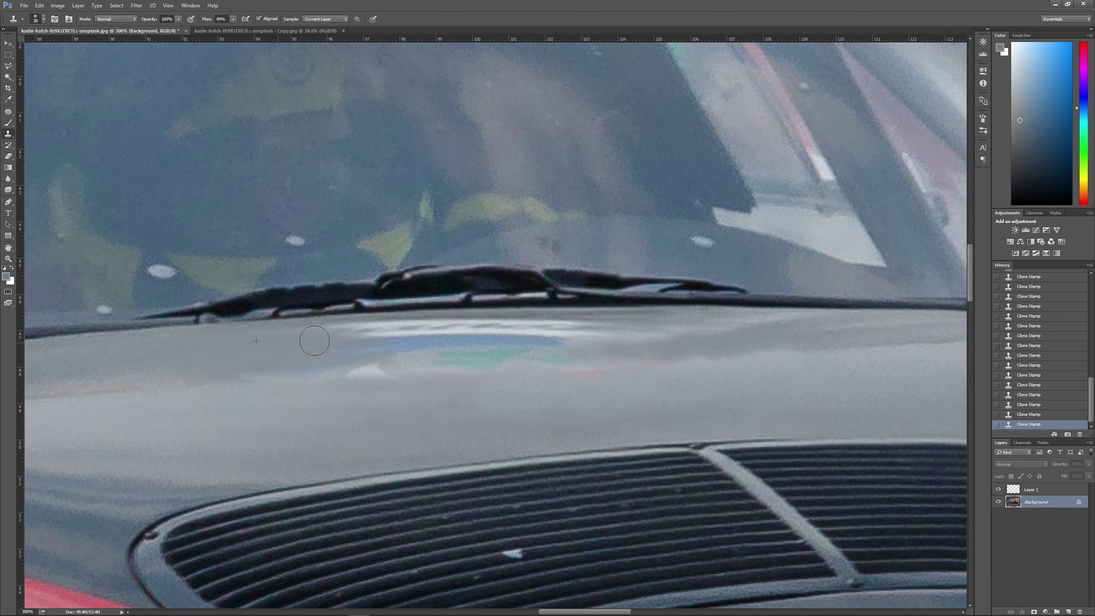
left_click_drag(472, 346, 599, 332)
left_click_drag(379, 337, 530, 327)
scroll(431, 345, "left", 5)
right_click(307, 367)
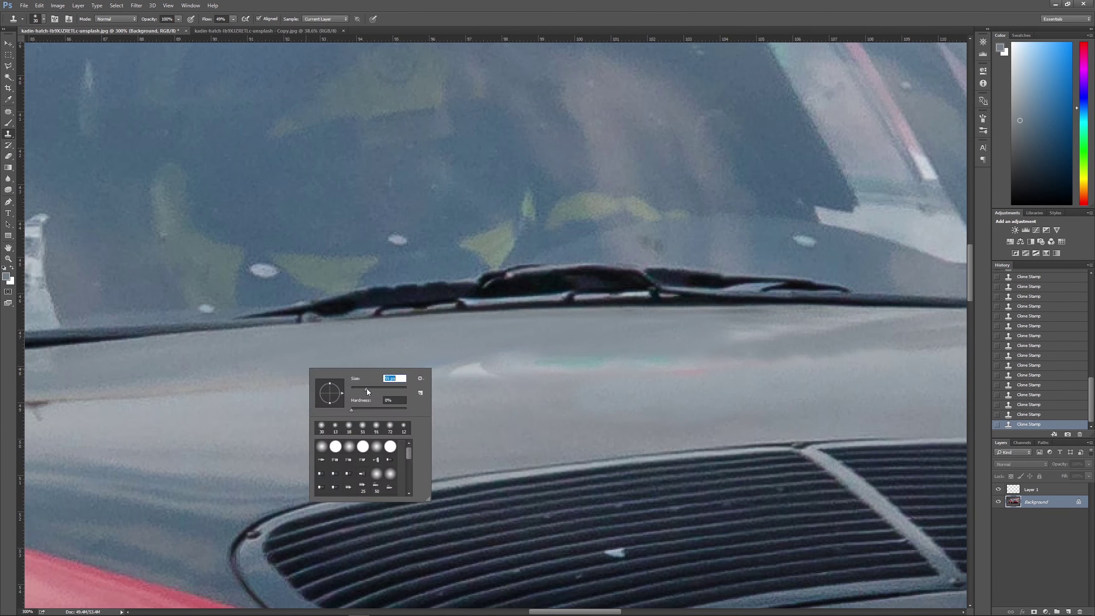
key("Return")
Patch a spot on the silver roof band and clone silver over the banner's left part.
key("ctrl+minus")
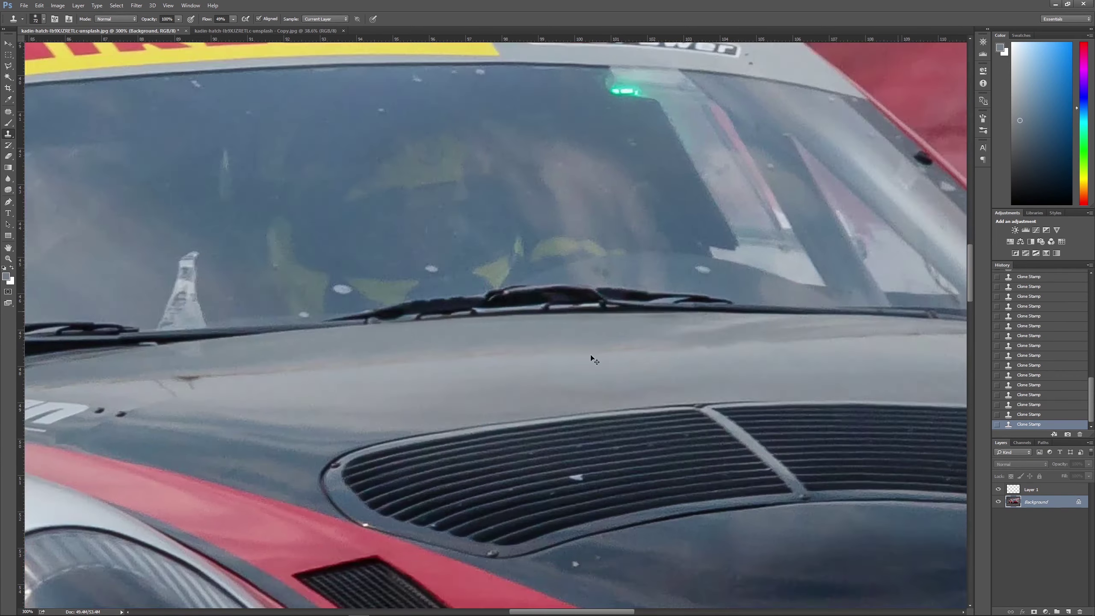
scroll(591, 359, "up", 5)
left_click(39, 131)
left_click_drag(396, 215, 481, 181)
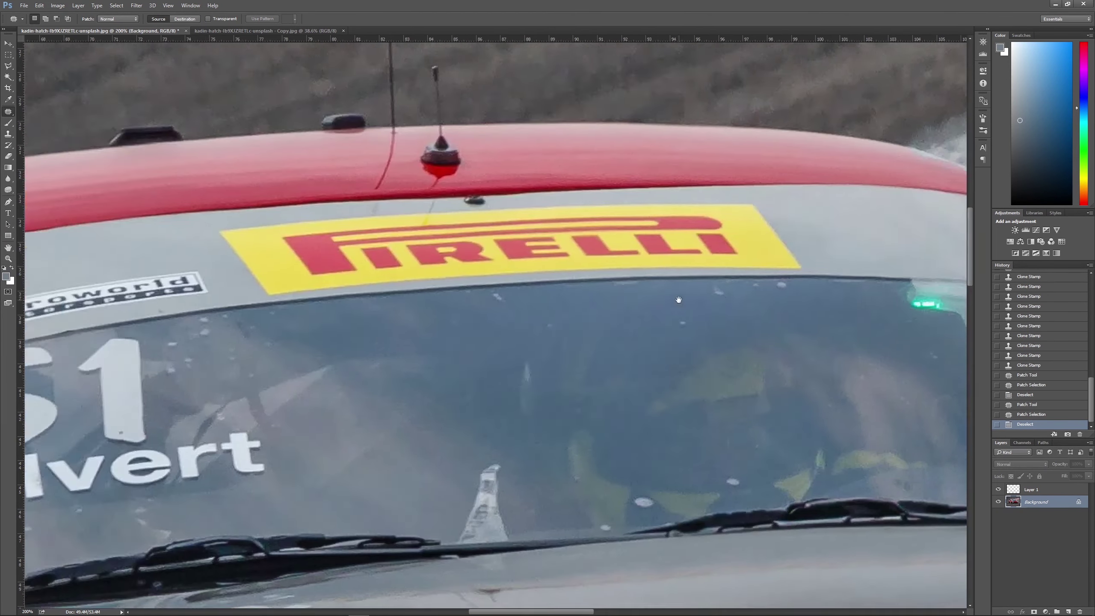
key("s")
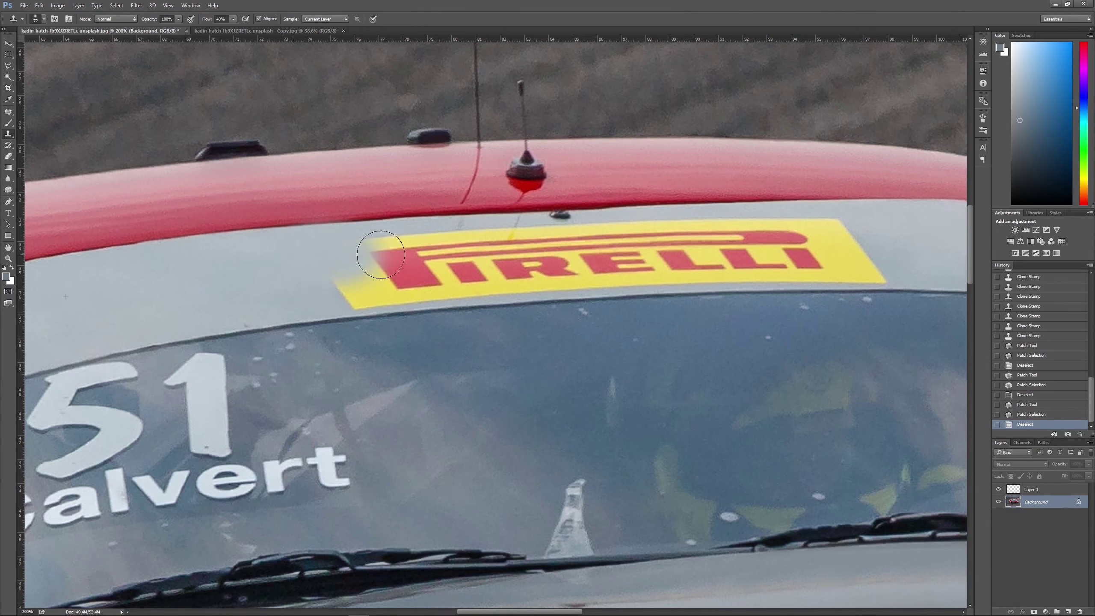
left_click_drag(367, 245, 464, 259)
left_click_drag(372, 299, 465, 289)
mouse_move(327, 267)
left_mouse_down()
mouse_move(414, 263)
mouse_move(466, 246)
mouse_move(499, 281)
mouse_move(561, 283)
left_mouse_up()
Clone silver over the middle and remaining red and yellow parts of the PIRELLI banner.
left_click_drag(515, 259, 612, 257)
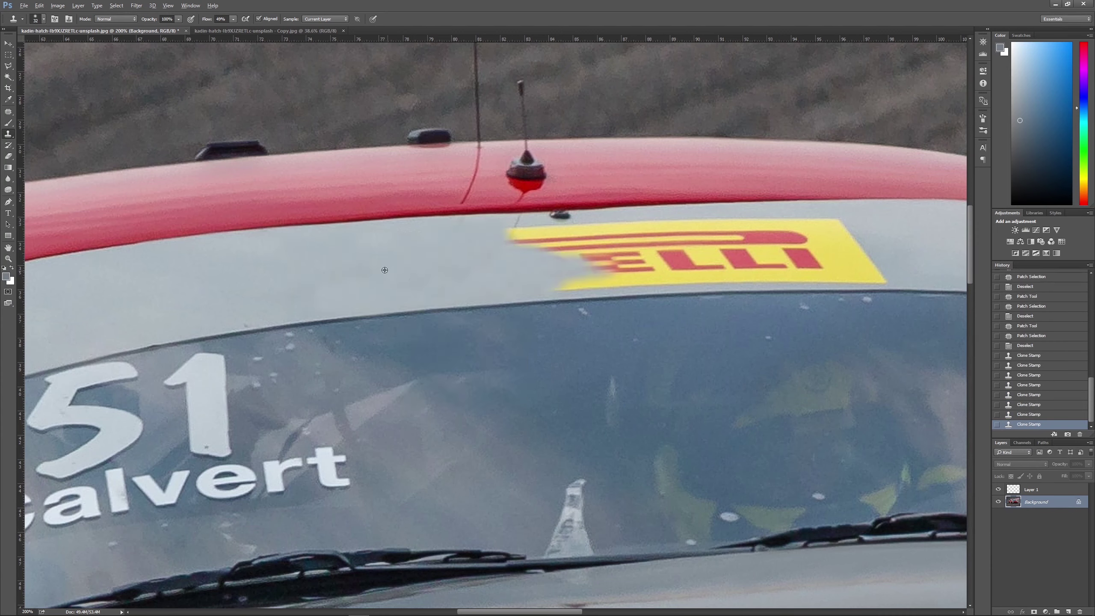
left_click_drag(504, 237, 621, 242)
left_click_drag(556, 280, 664, 267)
mouse_move(569, 229)
left_mouse_down()
mouse_move(642, 222)
mouse_move(681, 272)
mouse_move(765, 278)
left_mouse_up()
left_click_drag(659, 229, 773, 229)
left_click_drag(759, 246, 881, 257)
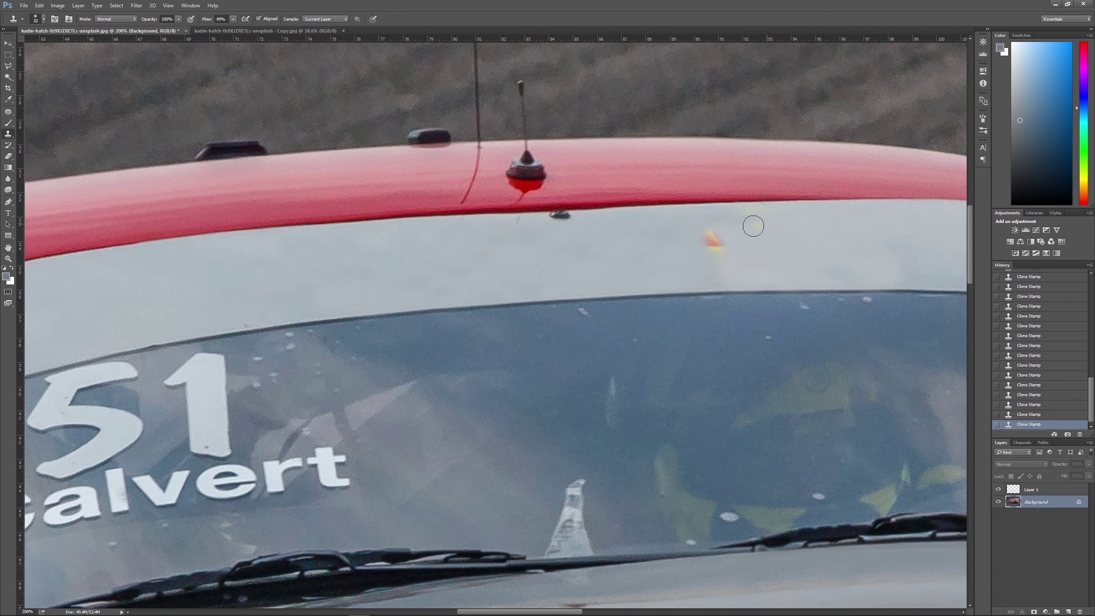
left_click_drag(353, 475, 711, 367)
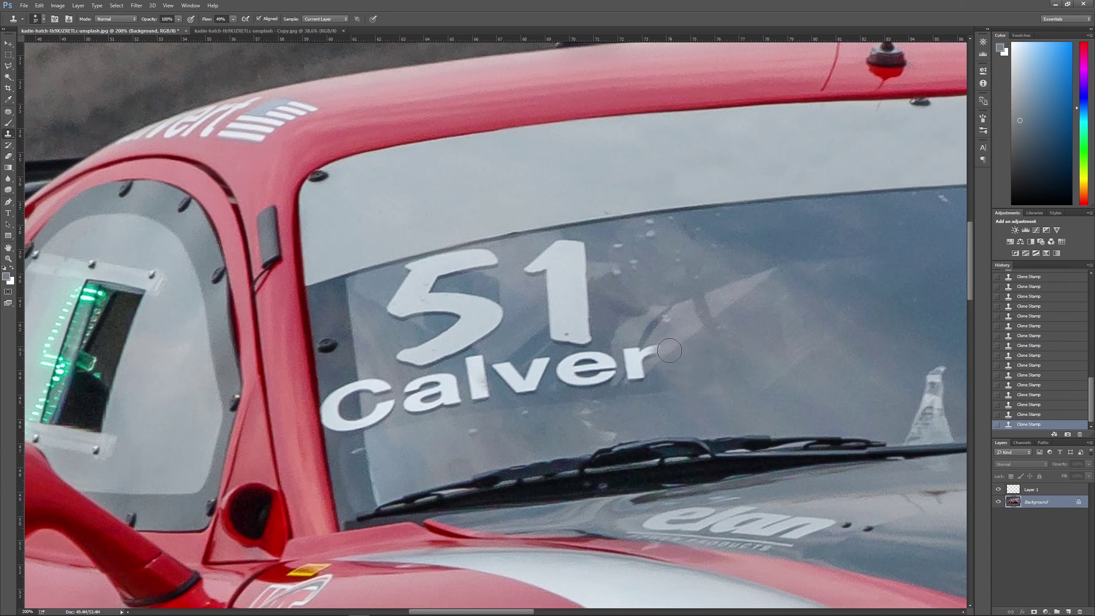
Heal the stem of the 1 and paint glass grey over the top and left of the 5.
right_click(677, 333)
left_click_drag(711, 344, 697, 344)
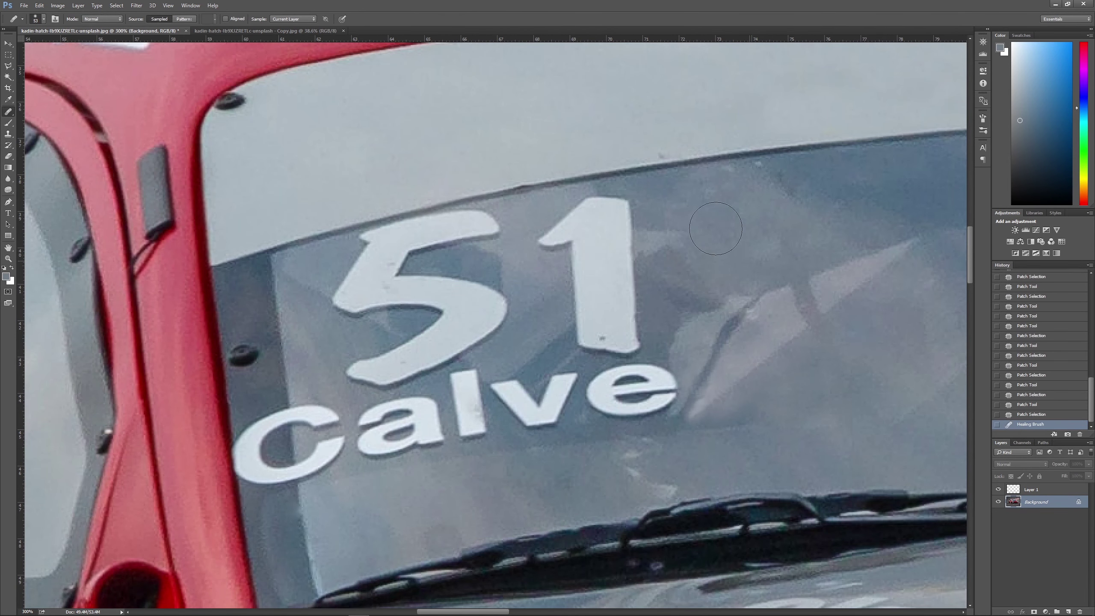
mouse_move(618, 212)
left_mouse_down()
mouse_move(548, 236)
mouse_move(579, 245)
mouse_move(578, 328)
left_mouse_up()
key("i")
left_click(517, 206)
key("b")
left_click_drag(496, 220, 452, 233)
left_click_drag(380, 242, 345, 302)
Paint grey over the first lettering letters and the middle and lower part of the 5.
left_click_drag(341, 414, 285, 474)
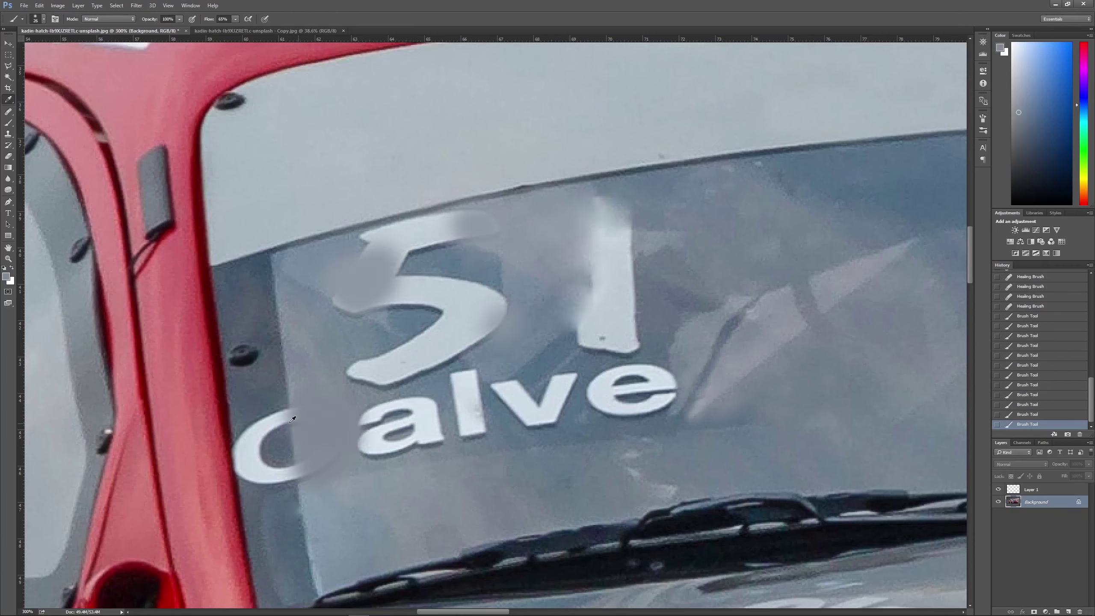
left_click_drag(255, 414, 288, 482)
left_click_drag(414, 401, 367, 461)
left_click(388, 354, "alt")
left_click_drag(422, 336, 362, 384)
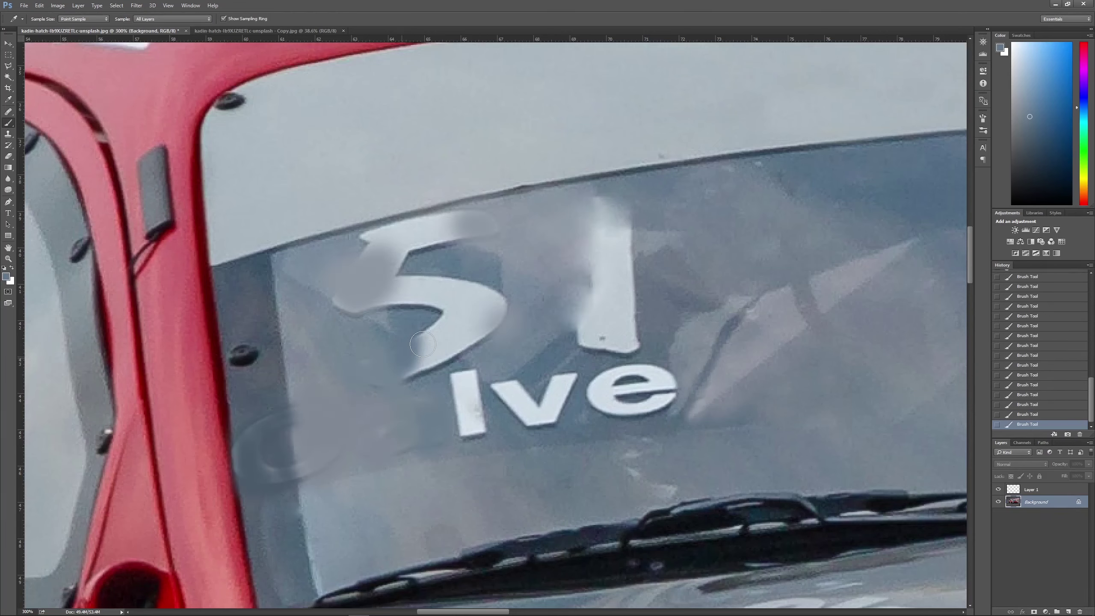
mouse_move(456, 363)
left_mouse_down()
mouse_move(412, 281)
mouse_move(457, 297)
mouse_move(479, 341)
left_mouse_up()
Paint out what remains of the 5 and the top of the 1 with sampled grey.
left_click(335, 263, "alt")
left_click_drag(422, 234, 461, 215)
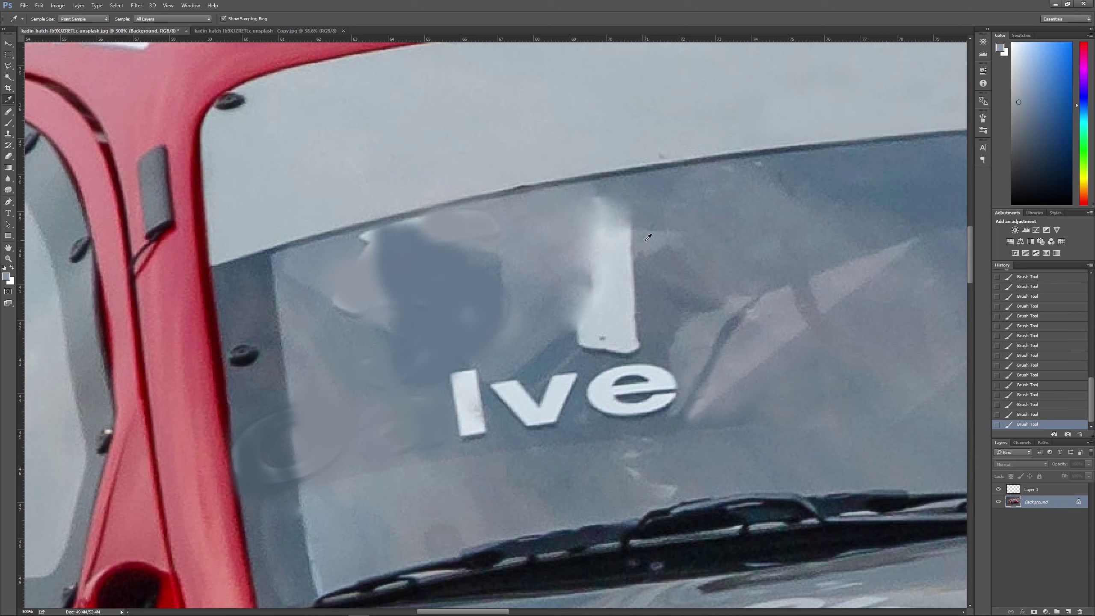
left_click(648, 238, "alt")
mouse_move(603, 220)
left_mouse_down()
mouse_move(573, 271)
mouse_move(621, 345)
left_mouse_up()
Paint glass colour over the v, the e and the last white lettering.
left_click(603, 328, "alt")
left_click_drag(526, 379, 574, 426)
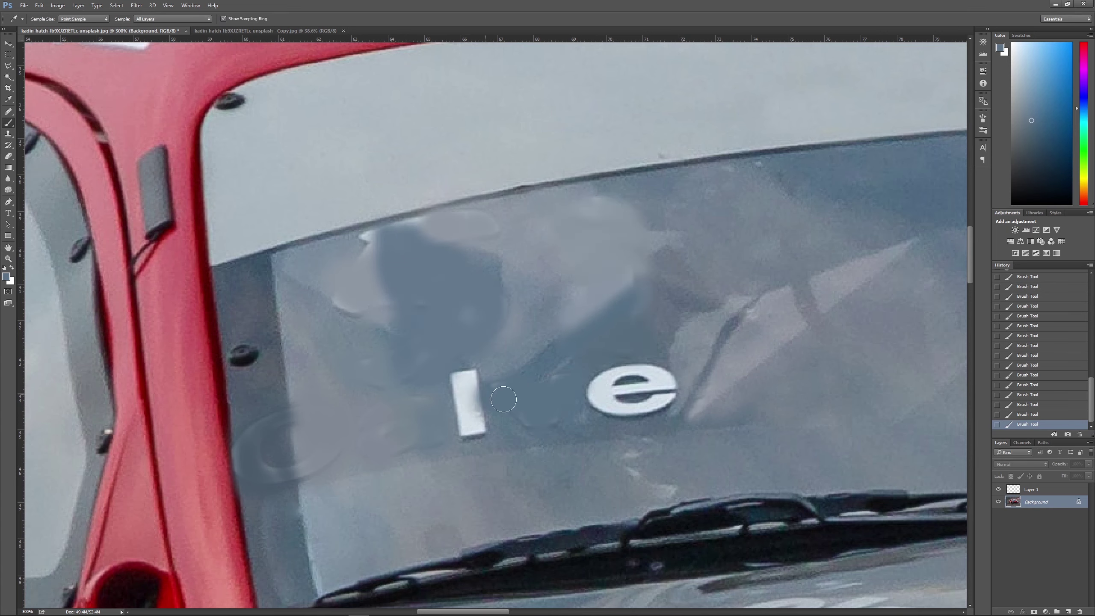
left_click_drag(591, 371, 677, 405)
left_click(603, 399, "alt")
left_click_drag(602, 399, 560, 369)
left_click_drag(466, 431, 468, 375)
Patch away the light smudge and dark patch left on the windshield glass.
right_click(8, 111)
left_click(43, 128)
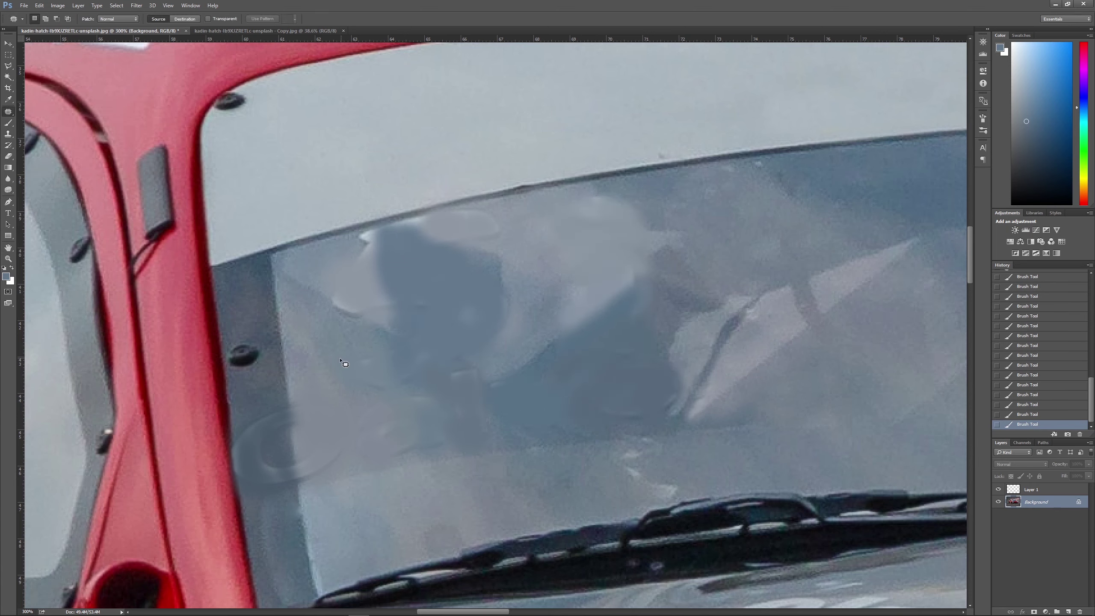
key("ctrl+d")
left_click_drag(363, 240, 372, 292)
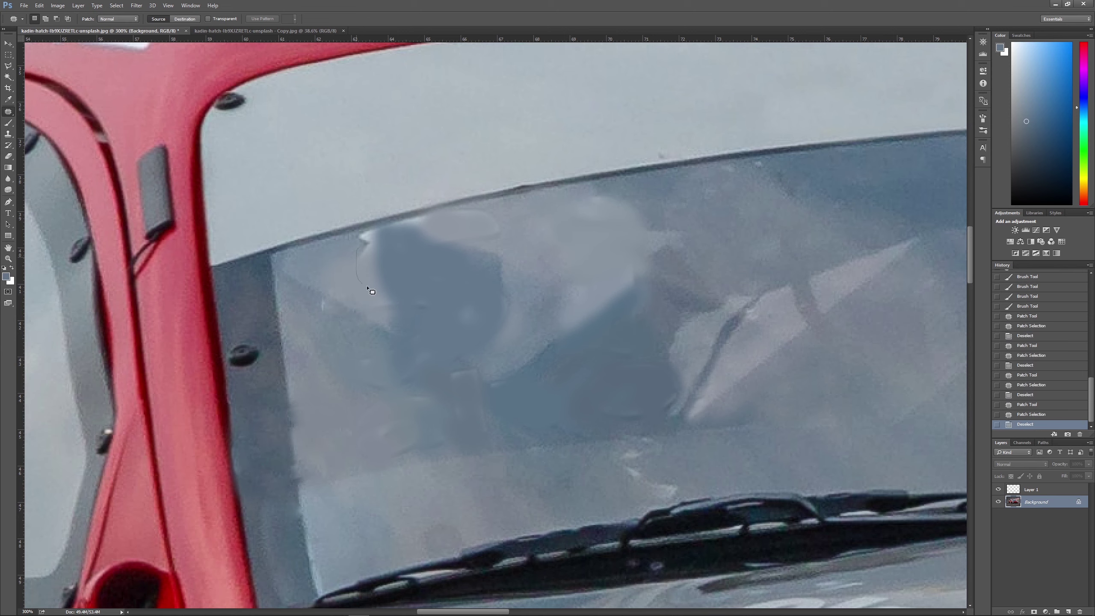
left_click_drag(584, 351, 604, 302)
key("ctrl+d")
Patch an uneven glass area, then replace the roof flag stripes and lettering with clean red.
mouse_move(436, 214)
left_mouse_down()
mouse_move(425, 246)
mouse_move(376, 233)
left_mouse_up()
key("ctrl+d")
scroll(599, 306, "up", 5)
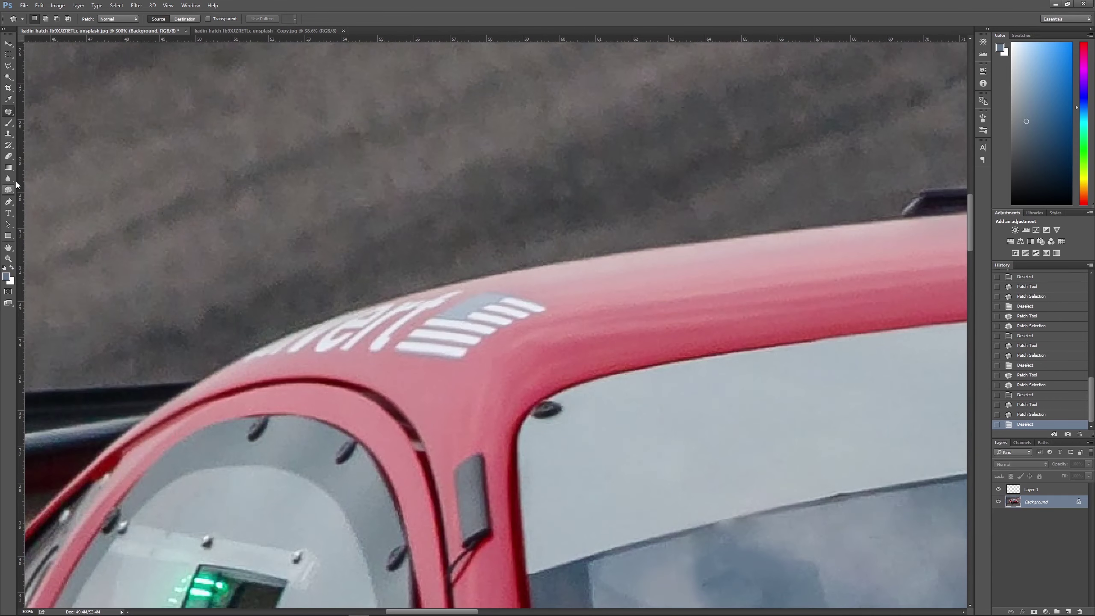
left_click_drag(443, 326, 496, 323)
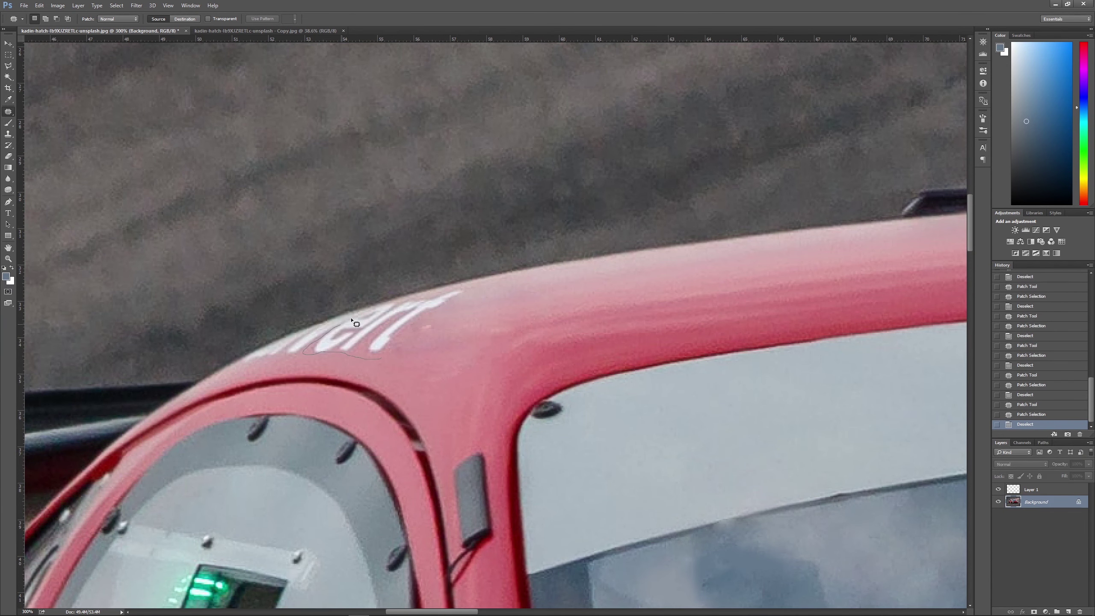
left_click_drag(352, 321, 380, 302)
left_click_drag(349, 340, 419, 347)
key("ctrl+d")
Zoom in on the roof edge and adjust the brush size.
key("ctrl+plus")
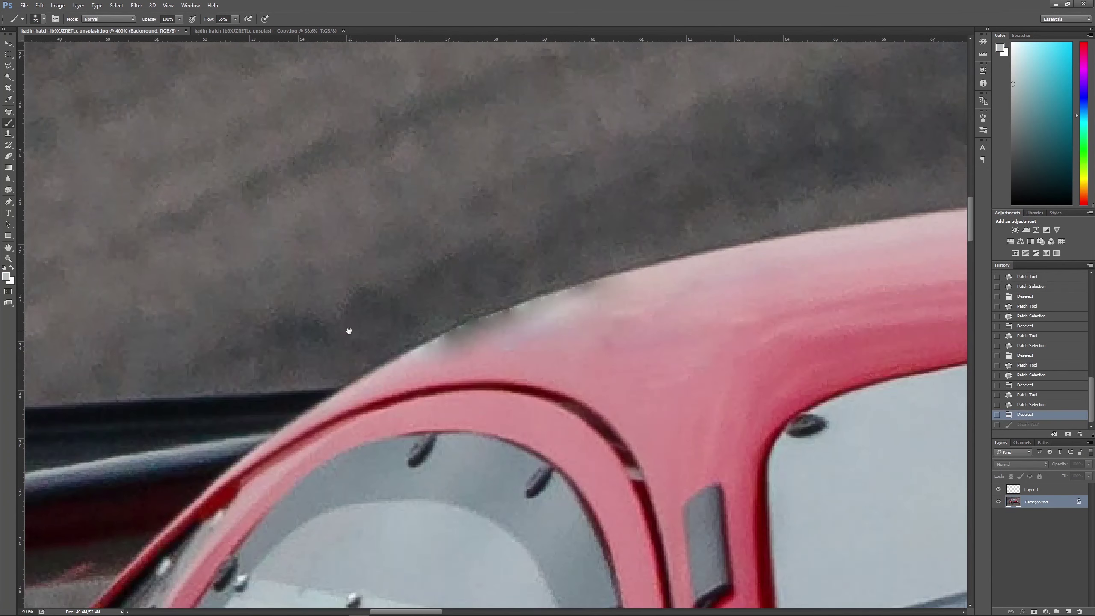
right_click(8, 190)
left_click(44, 185)
right_click(611, 378)
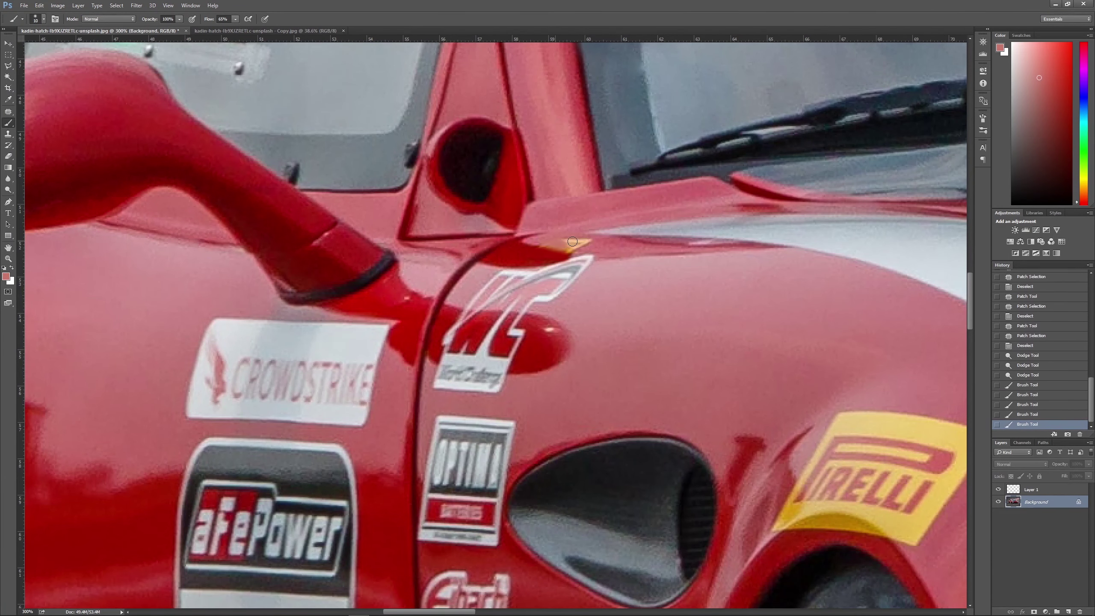
Heal and clone red paint over the white logo lines on the front fender.
key("j")
left_click_drag(543, 276, 492, 298)
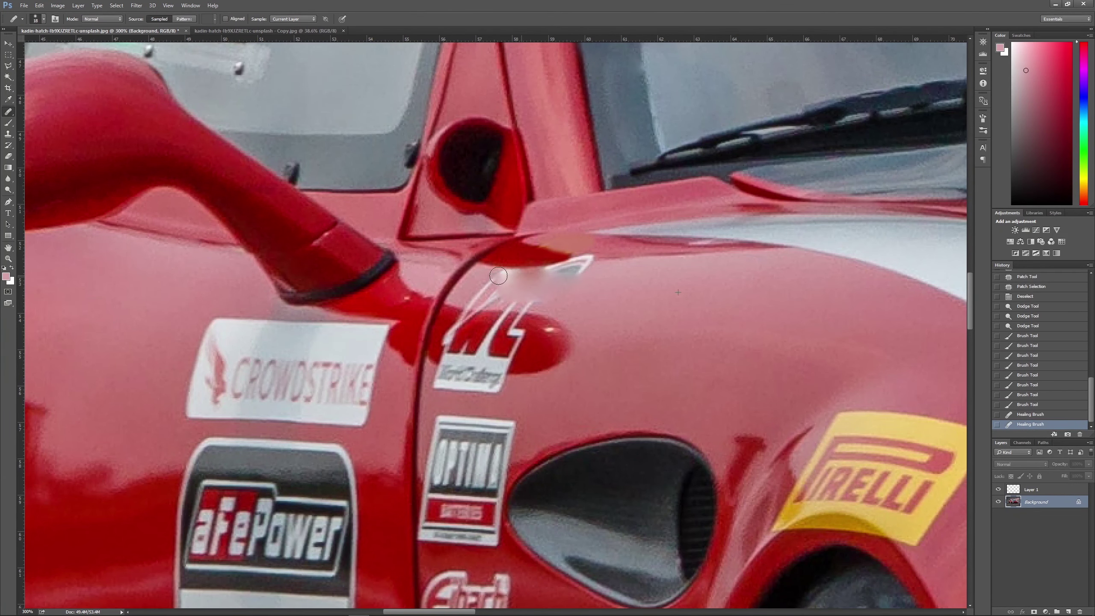
key("s")
left_click(613, 258, "alt")
left_click_drag(556, 269, 587, 259)
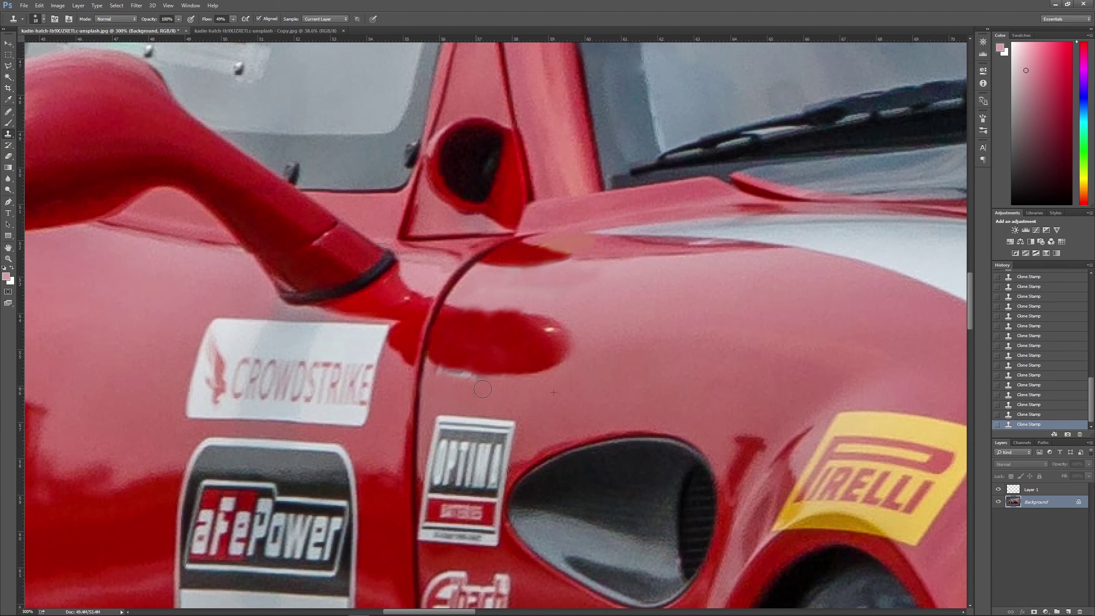
Clone red paint over the yellow Pirelli decal and the left end of its stripe.
left_click_drag(482, 390, 314, 307)
right_click(811, 319)
left_click_drag(802, 366, 638, 389)
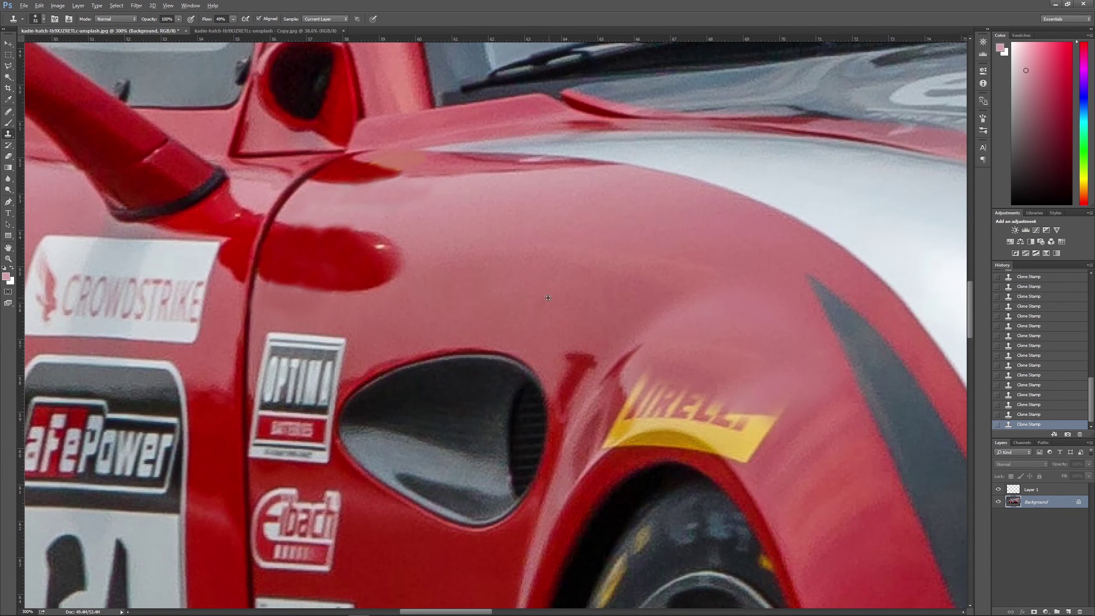
mouse_move(704, 421)
left_mouse_down()
mouse_move(690, 414)
mouse_move(809, 397)
left_mouse_up()
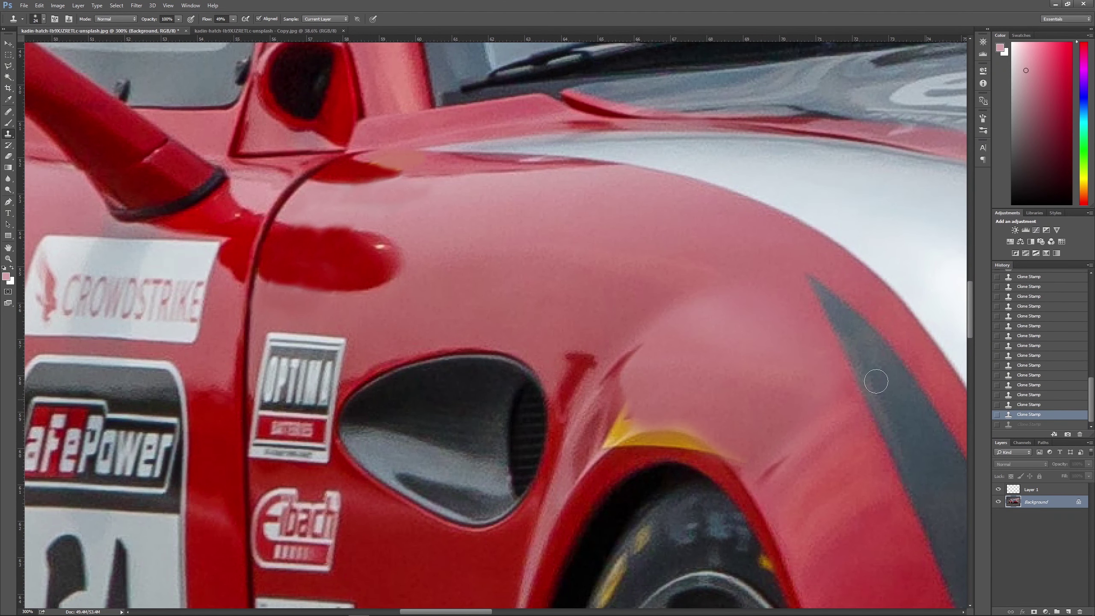
right_click(712, 399)
left_click_drag(625, 434, 601, 449)
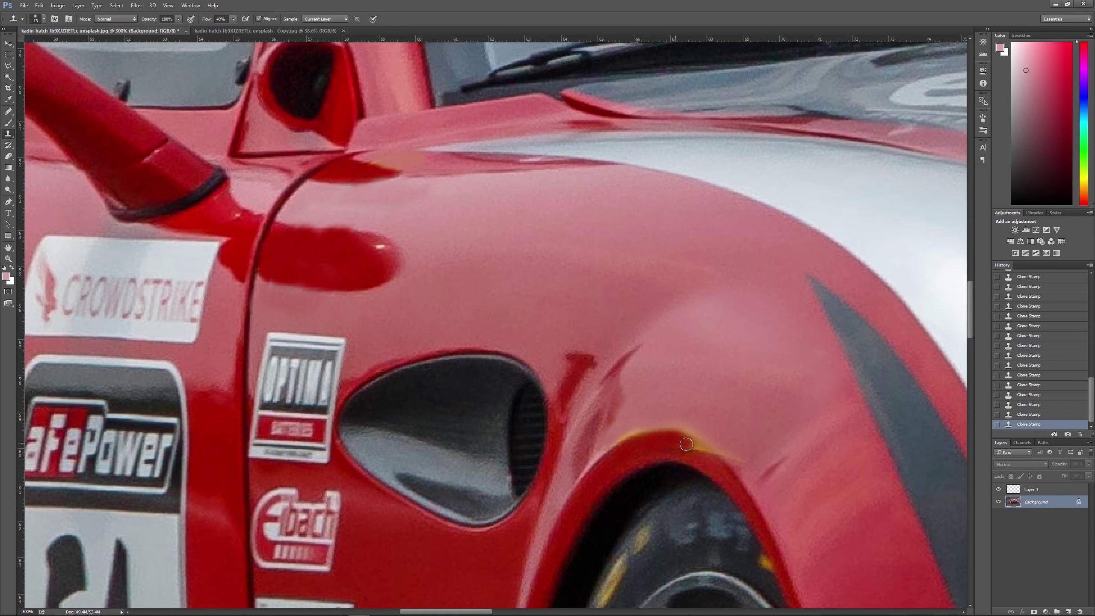
Desaturate the yellow remnant on the wheel arch and clone away the orange fringe above it.
key("m")
left_click_drag(560, 369, 765, 514)
key("ctrl+u")
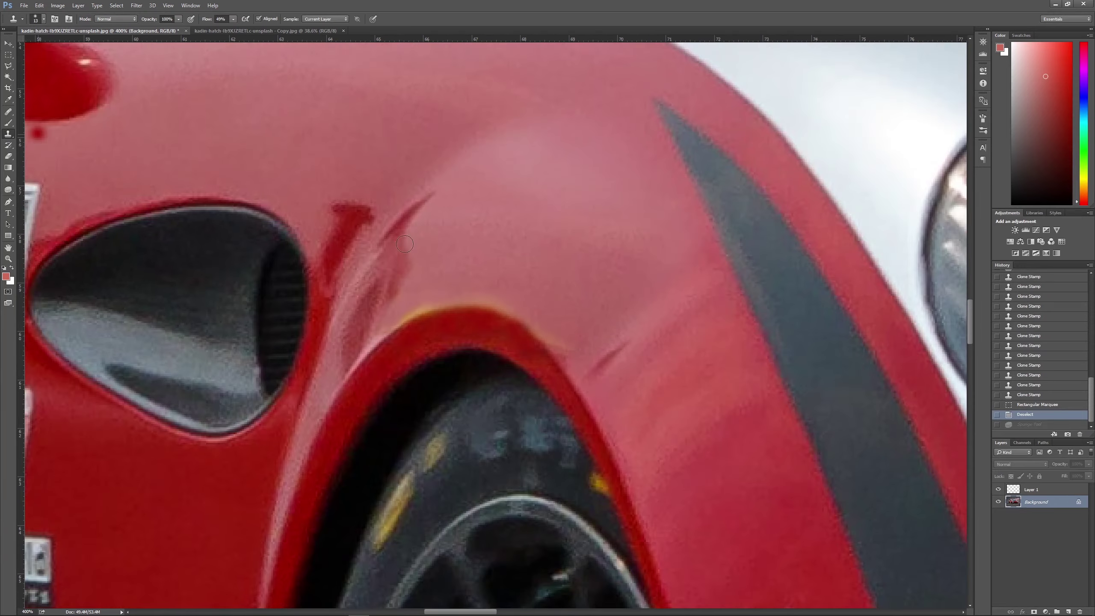
left_click_drag(407, 317, 420, 311)
left_click_drag(421, 310, 500, 304)
key("ctrl+minus")
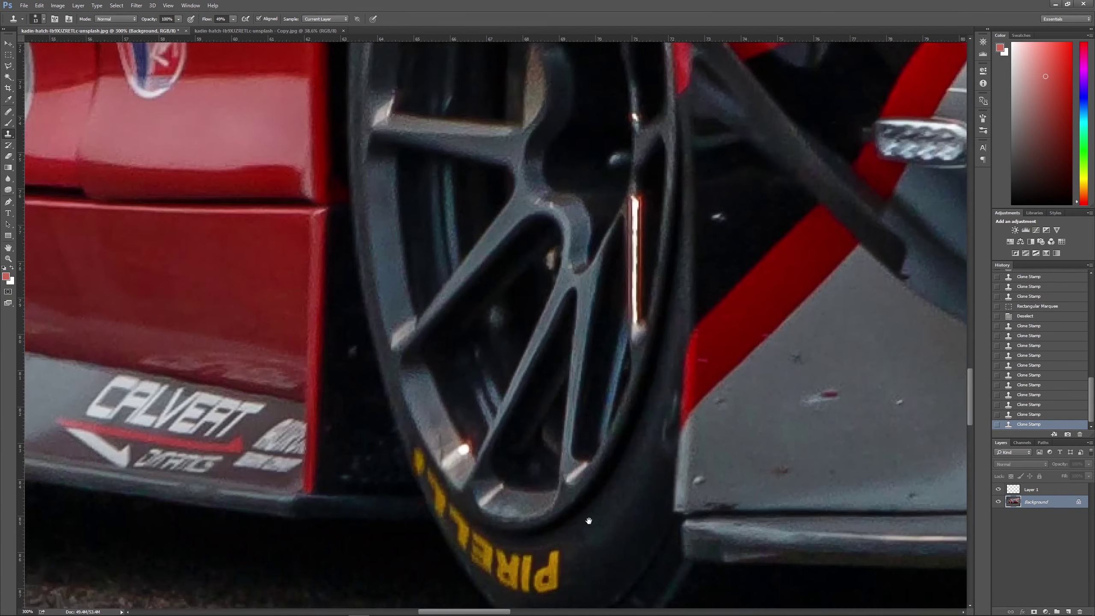
Clone out the yellow tyre lettering and the small text on the side skirt.
left_click_drag(535, 478, 563, 453)
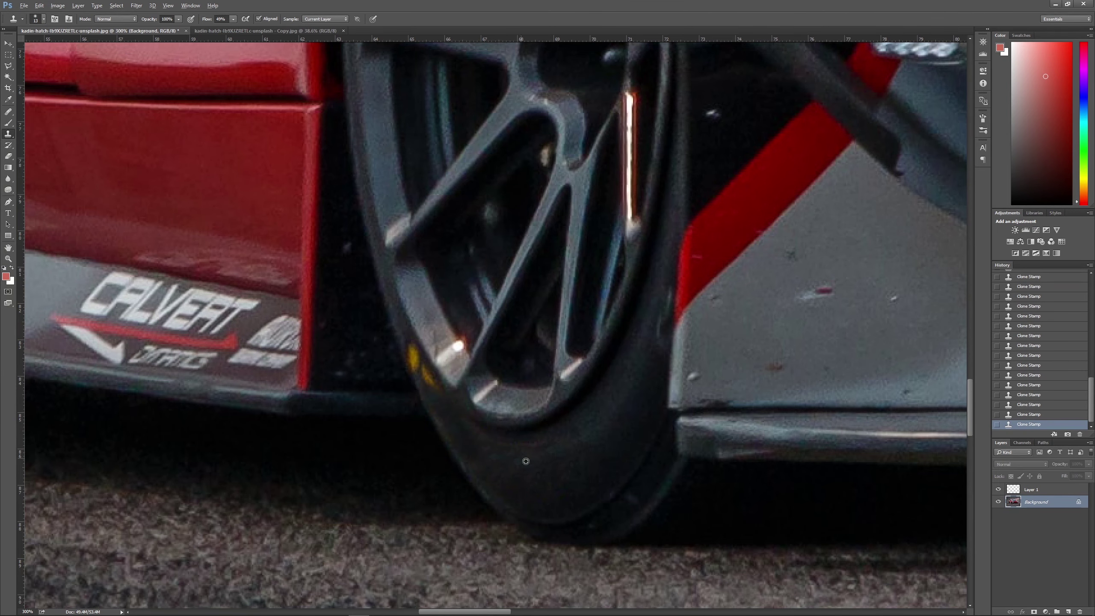
scroll(487, 339, "left", 10)
scroll(487, 339, "up", 2)
left_click(8, 112)
mouse_move(419, 345)
left_mouse_down()
mouse_move(371, 367)
mouse_move(414, 401)
left_mouse_up()
Patch away the small text below FORGELINE, a small skirt logo and the FFC logo.
key("ctrl+d")
left_click_drag(250, 302, 251, 346)
key("ctrl+d")
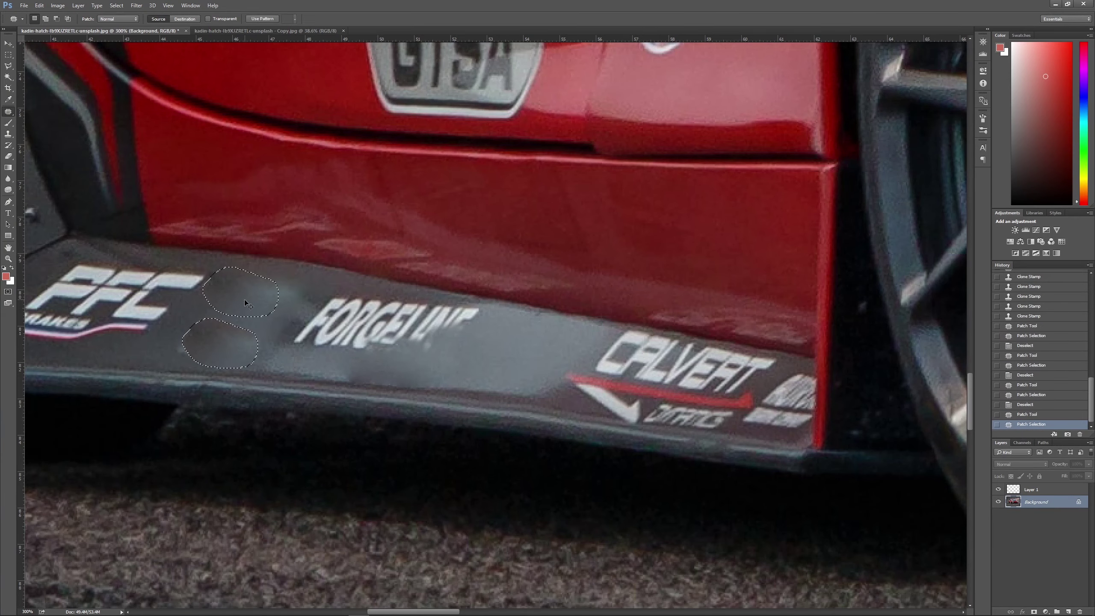
left_click_drag(237, 295, 234, 297)
scroll(225, 346, "left", 5)
left_click_drag(379, 380, 379, 414)
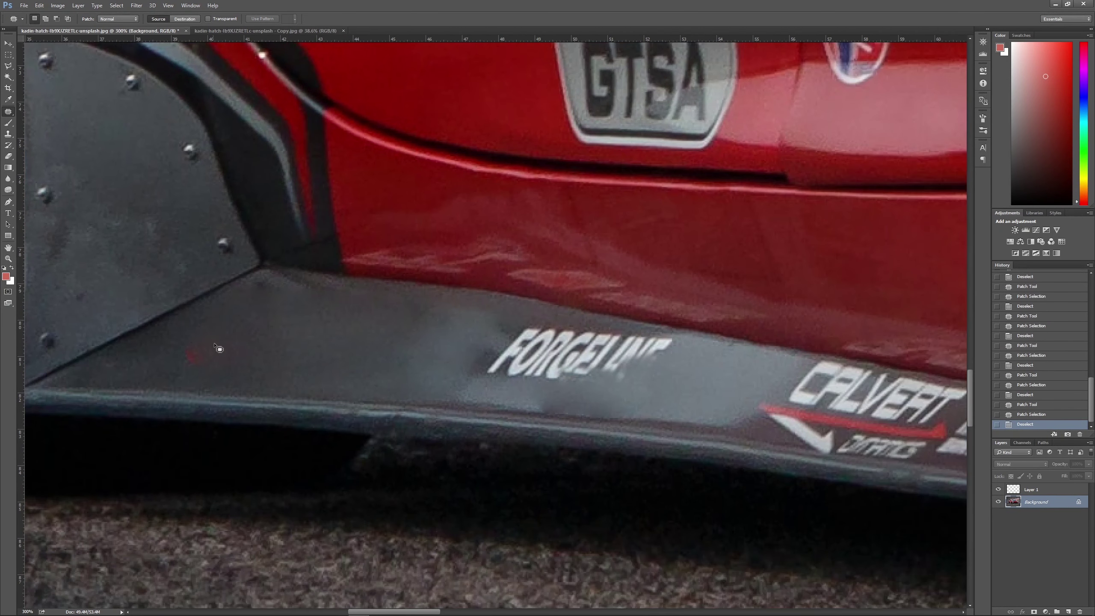
Patch the FORGELINE lettering, leftover logo area and CALVERT logo on the skirt with plain grey.
left_click_drag(709, 380, 707, 377)
left_click_drag(561, 363, 561, 414)
key("ctrl+d")
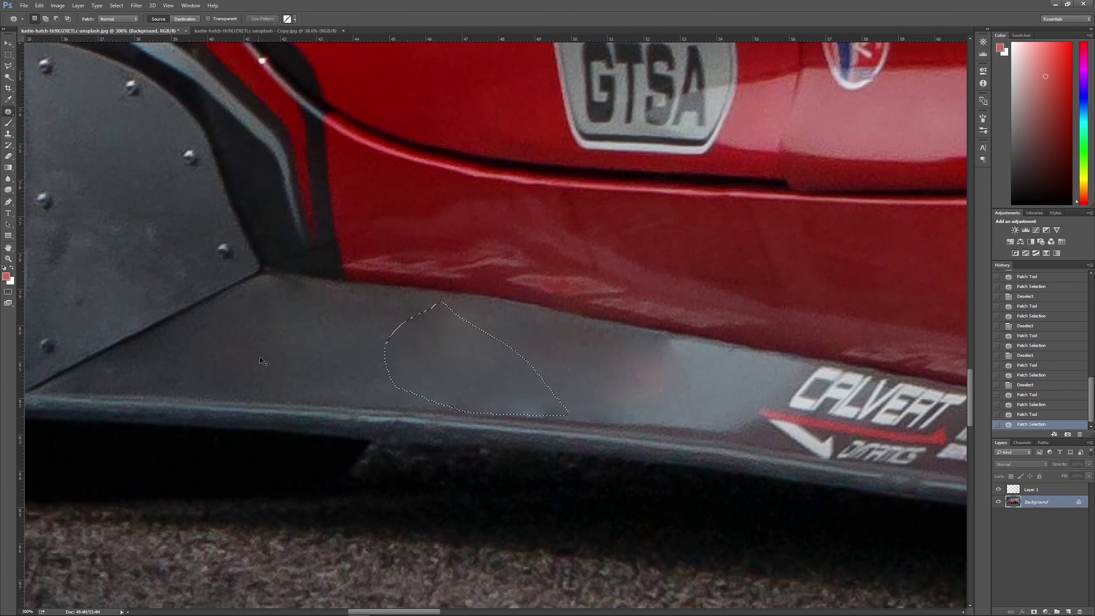
scroll(658, 439, "right", 5)
left_click_drag(835, 430, 807, 414)
left_click_drag(793, 457, 733, 458)
key("ctrl+d")
left_click_drag(784, 401, 630, 382)
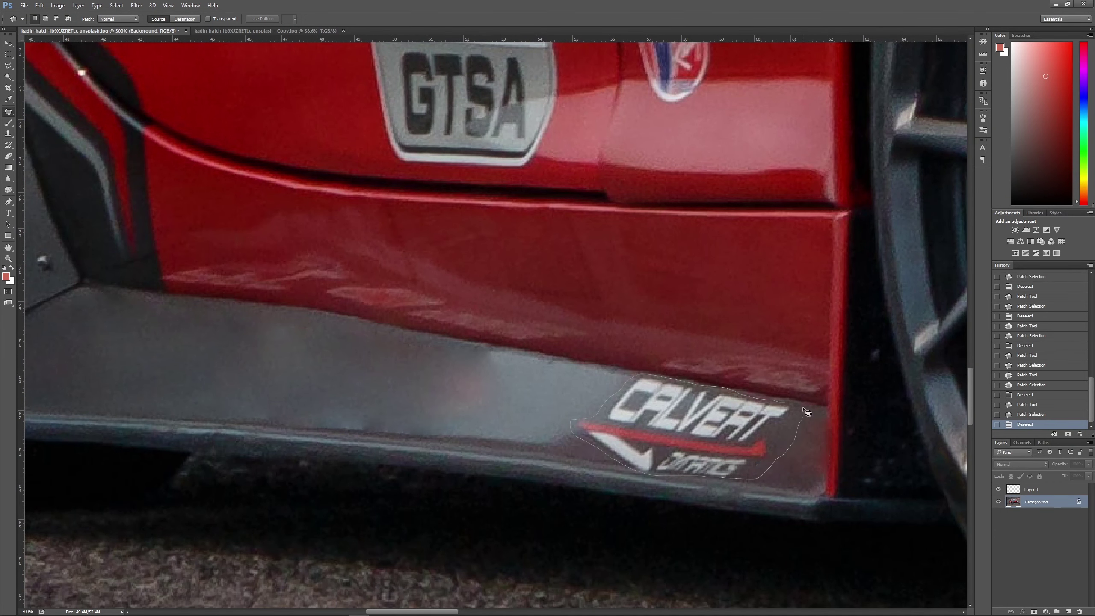
left_click_drag(807, 413, 612, 406)
key("ctrl+d")
Patch the small FORGELINE logo on the door with red paint.
scroll(690, 302, "up", 5)
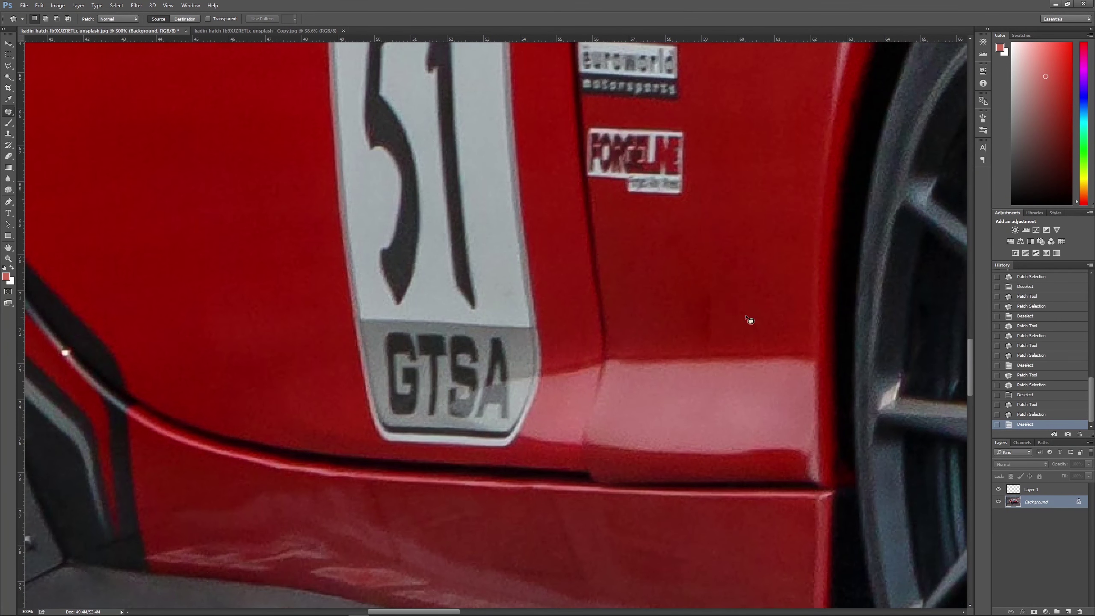
scroll(750, 320, "up", 3)
left_click_drag(573, 268, 560, 275)
mouse_move(621, 308)
left_mouse_down()
mouse_move(625, 407)
mouse_move(650, 462)
left_mouse_up()
scroll(631, 432, "up", 3)
key("ctrl+d")
scroll(73, 72, "down", 2)
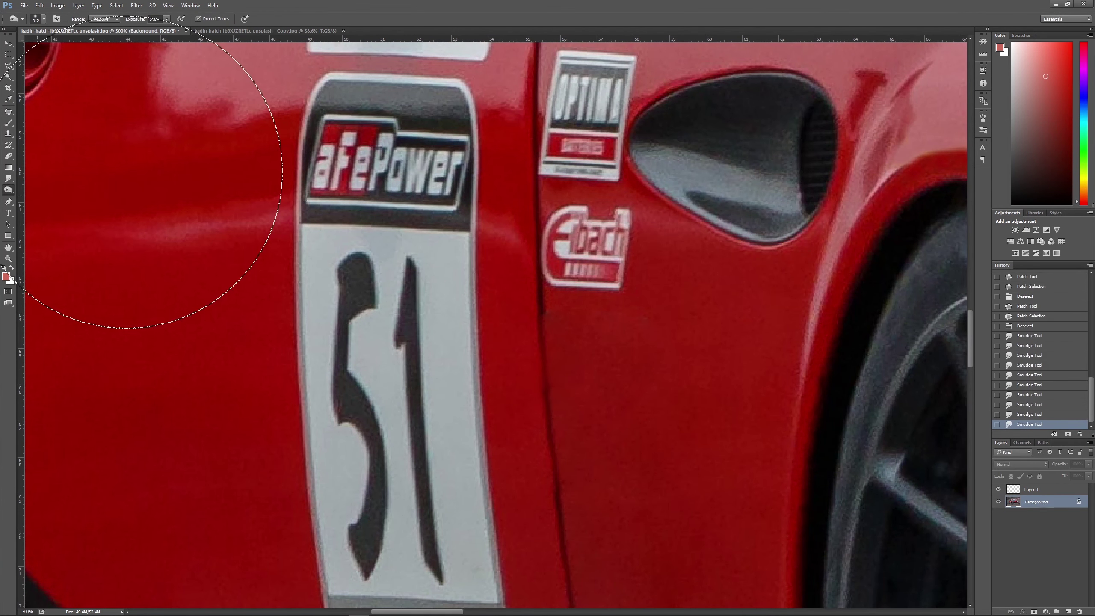
Shrink the brush and patch the CROWDSTRIKE decal with red paint.
right_click(670, 368)
left_click(542, 362)
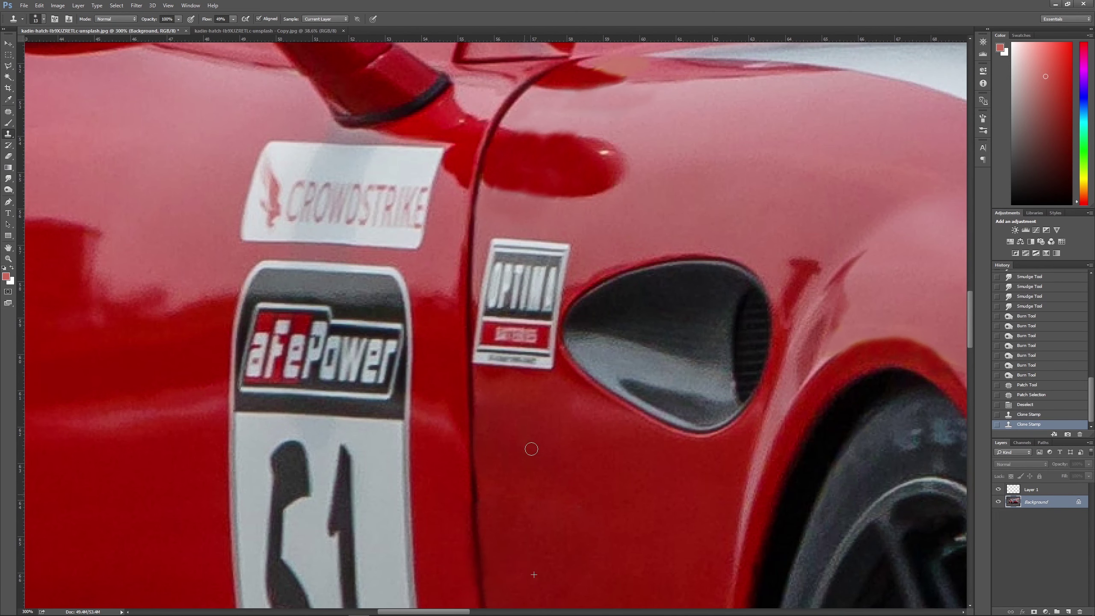
key("j")
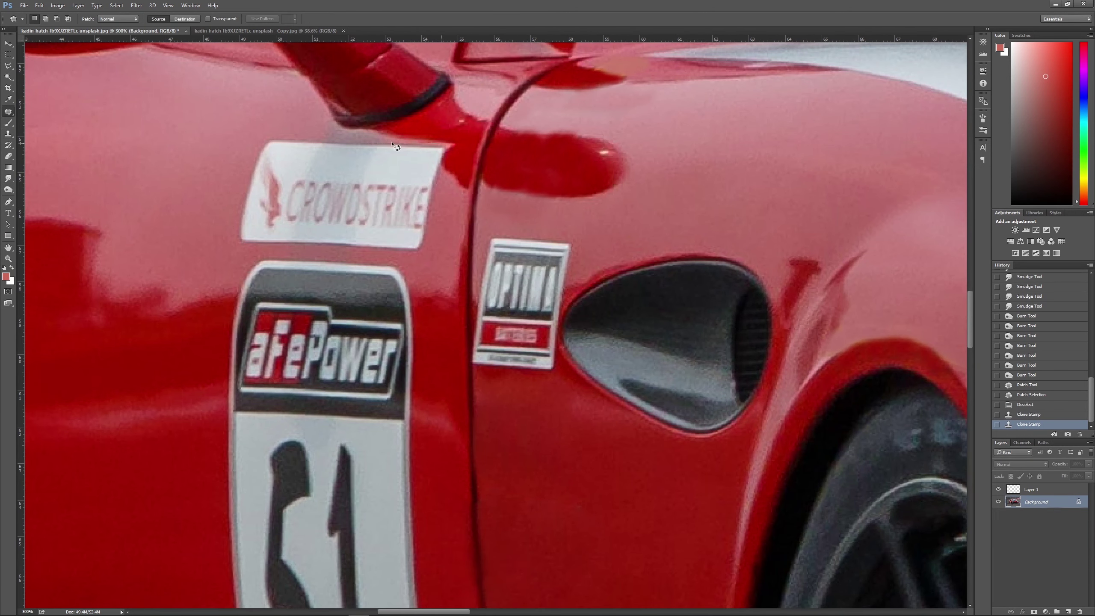
left_click_drag(446, 172, 450, 150)
left_click(528, 243)
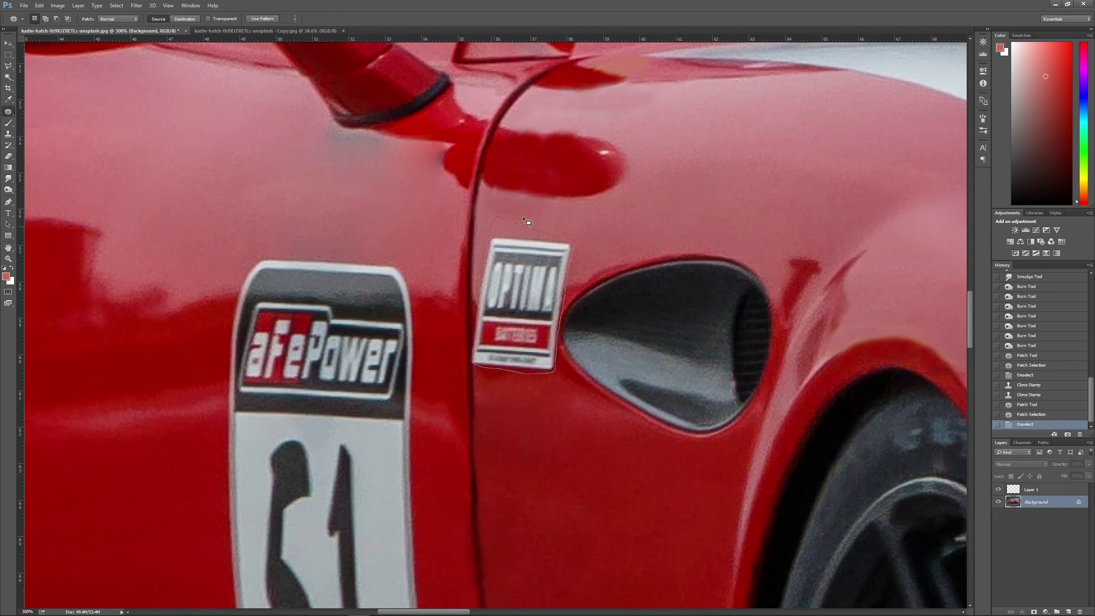
key("ctrl+d")
Remove the OPTIMA and aFePower decals, cloning red over the leftover edges.
mouse_move(517, 307)
left_mouse_down()
mouse_move(479, 318)
mouse_move(511, 379)
left_mouse_up()
key("ctrl+d")
key("s")
left_click_drag(474, 332, 500, 358)
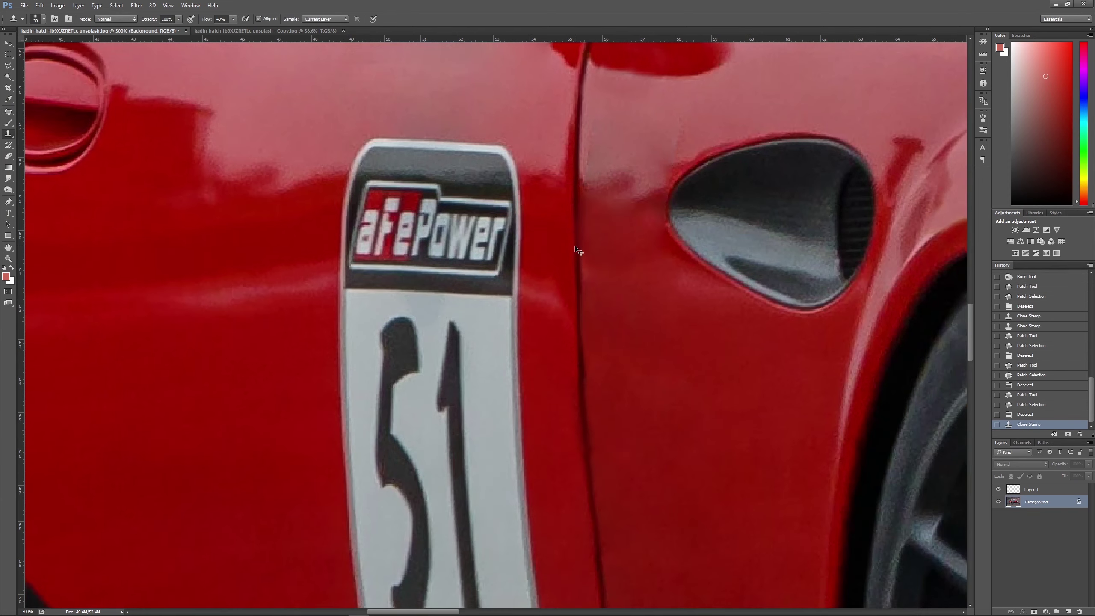
key("ctrl+1")
left_click_drag(435, 345, 503, 345)
key("j")
mouse_move(451, 261)
left_mouse_down()
mouse_move(443, 343)
mouse_move(450, 261)
left_mouse_up()
left_click_drag(475, 302, 474, 207)
Patch leftover decal marks on the red door and paint over the remaining mark.
key("ctrl+d")
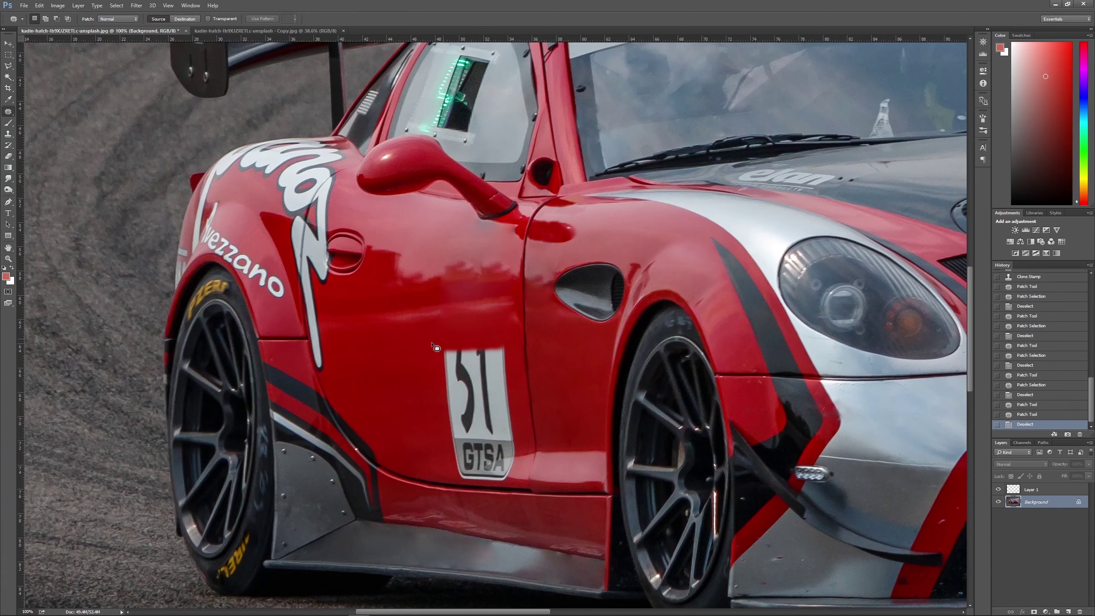
left_click_drag(515, 364, 515, 280)
key("ctrl+d")
key("ctrl+plus")
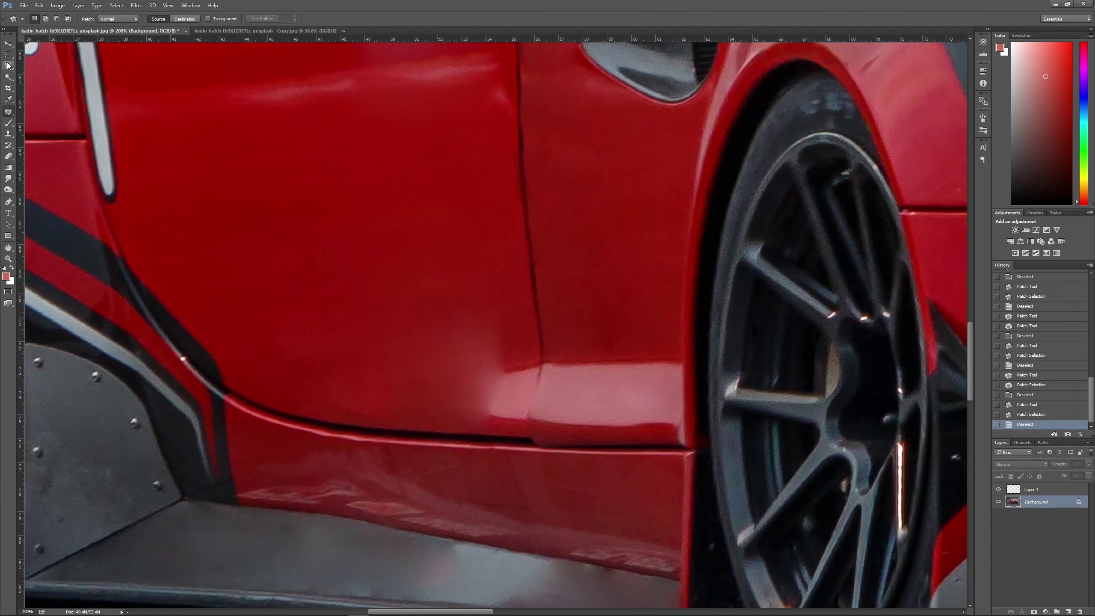
double_click(374, 399)
left_click_drag(388, 393, 496, 388)
key("ctrl+d")
Smooth a rough door area and patch out the lettering on the rear tyre.
left_click(8, 178)
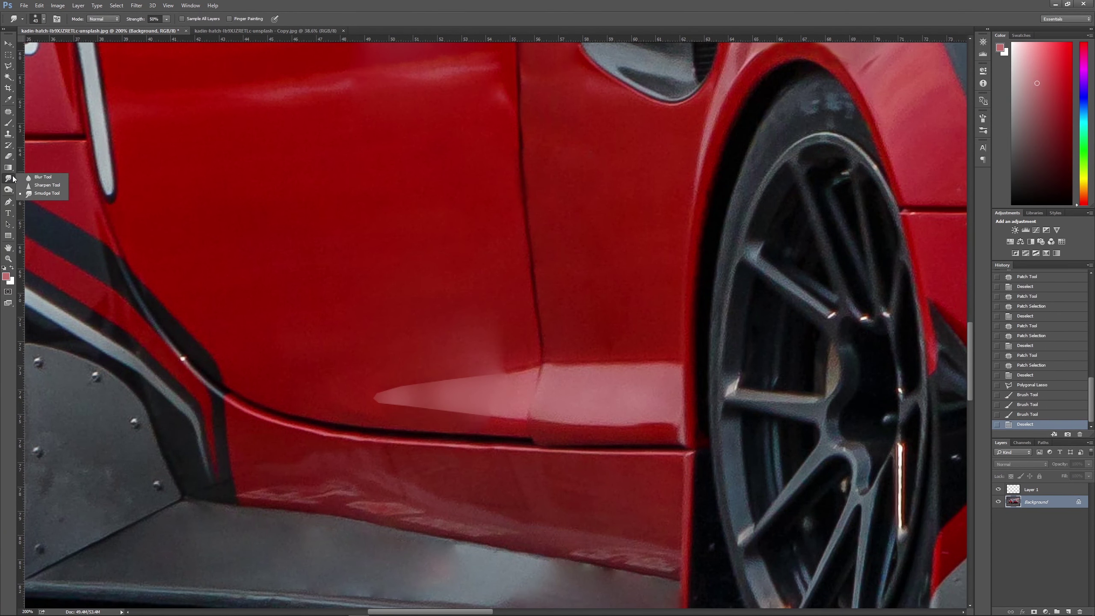
left_click_drag(420, 387, 496, 414)
key("j")
scroll(517, 324, "down", 3)
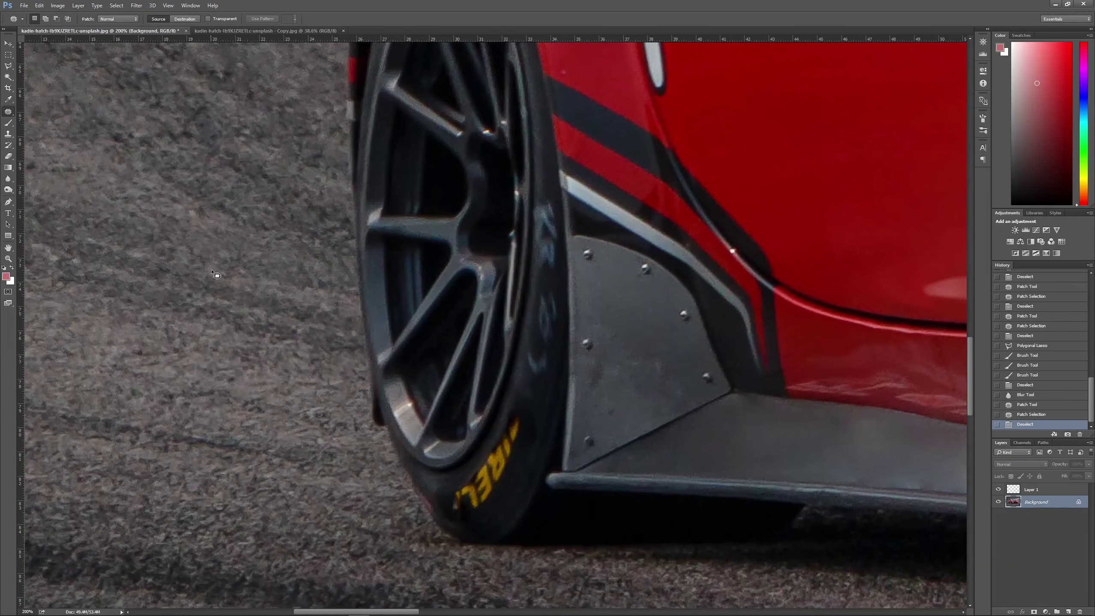
left_click_drag(483, 466, 633, 375)
key("ctrl+d")
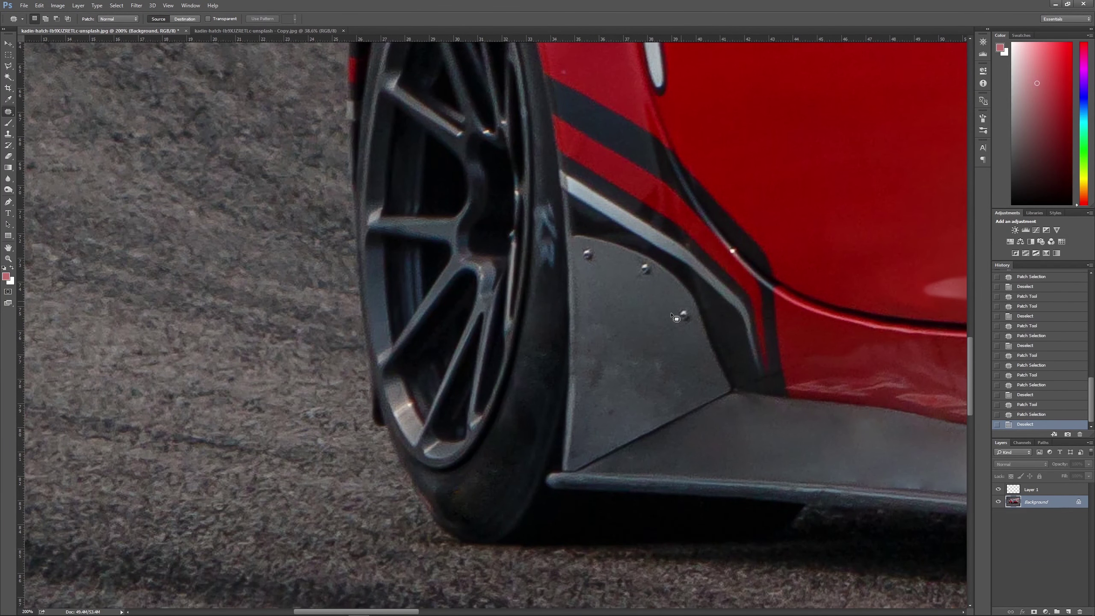
Patch the vezzano lettering above the rear wheel with clean red paint.
left_click_drag(624, 313, 592, 392)
left_click_drag(535, 216, 512, 461)
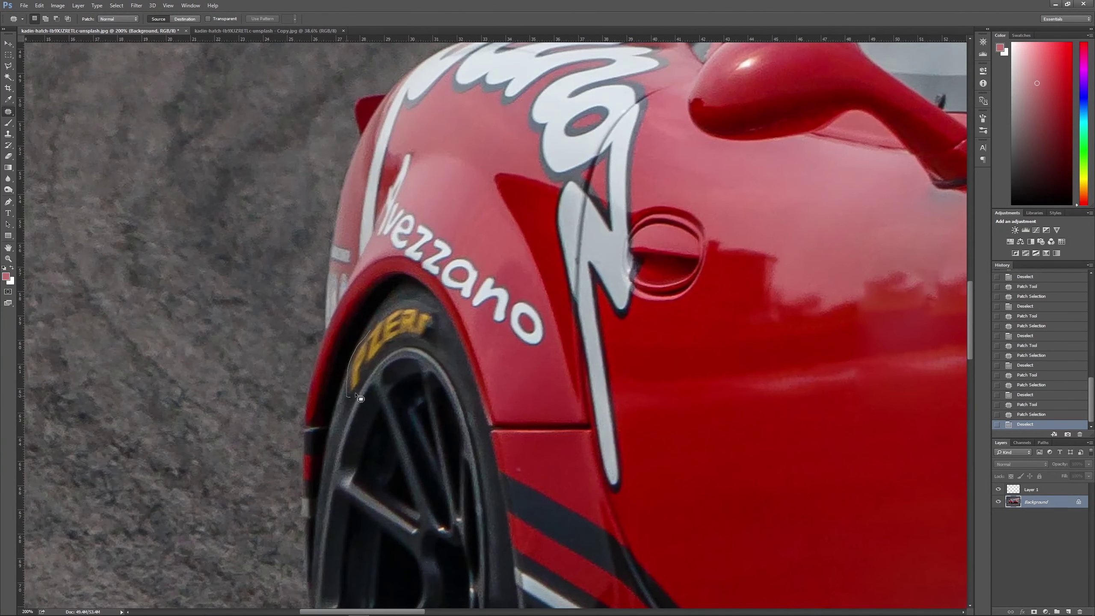
left_click_drag(446, 222, 394, 207)
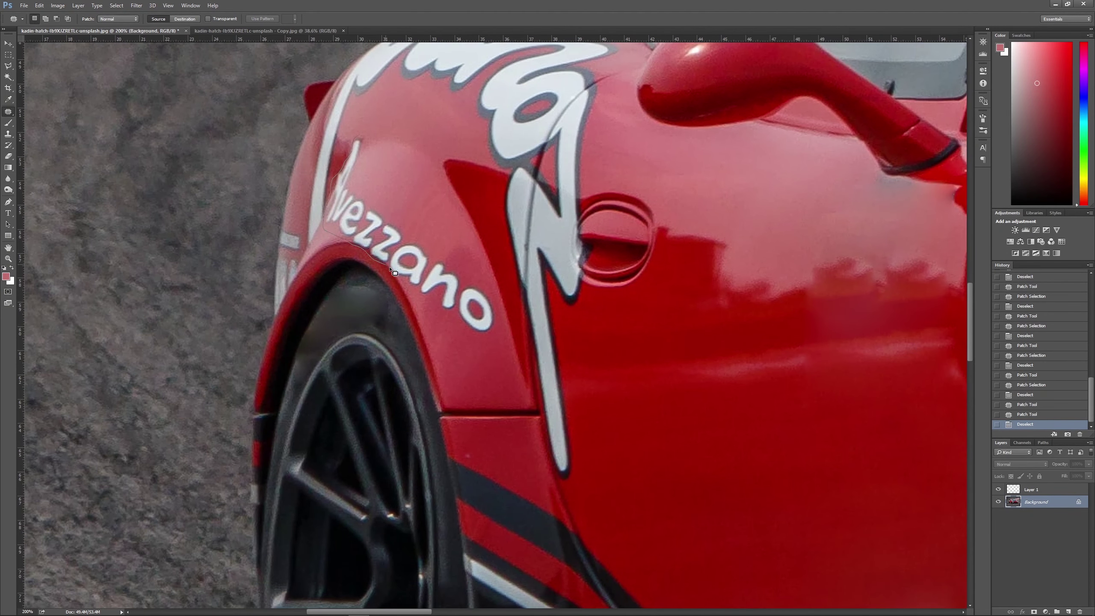
left_click_drag(381, 166, 358, 200)
key("ctrl+d")
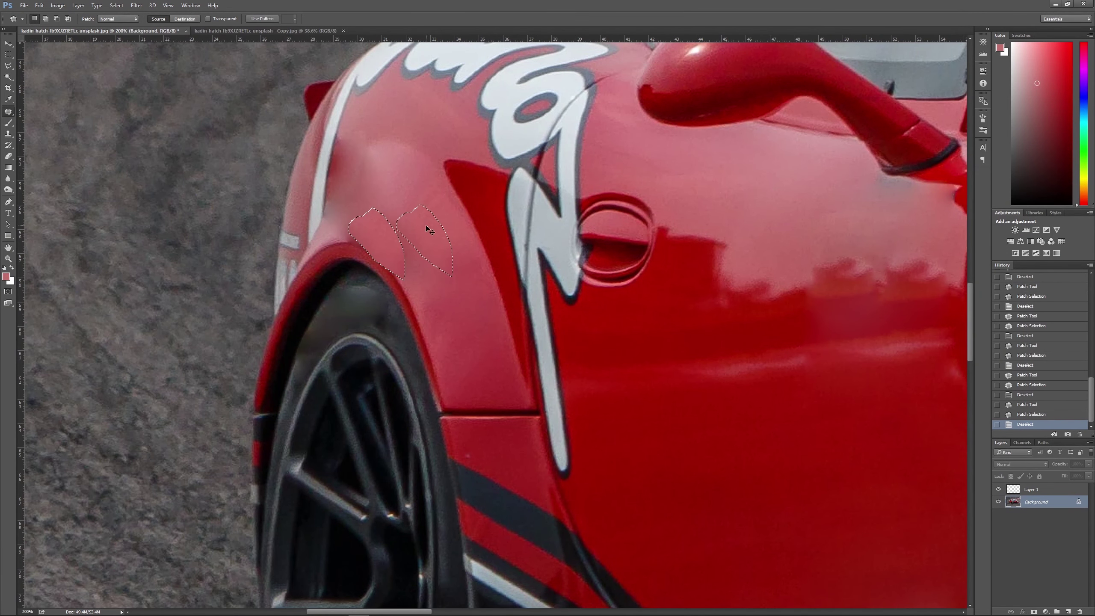
Brush over the white streak and leftover marks along the rear wheel-arch edge.
key("ctrl+d")
key("b")
left_click_drag(379, 241, 345, 147)
right_click(404, 281)
key("Escape")
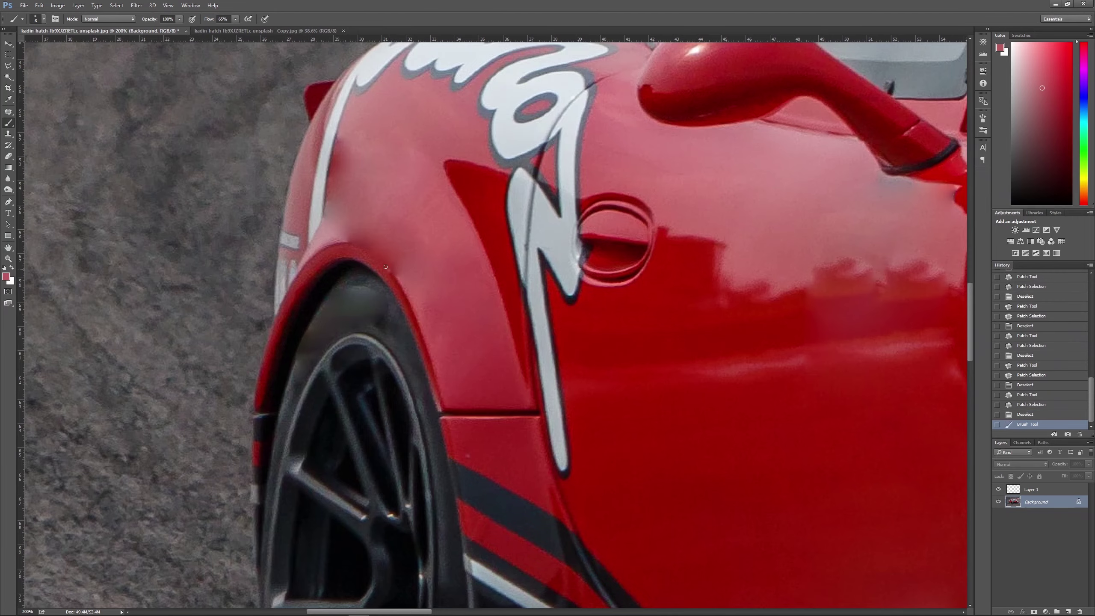
key("ctrl+plus")
right_click(332, 246)
key("Return")
left_click_drag(327, 259, 319, 294)
left_click_drag(380, 95, 390, 125)
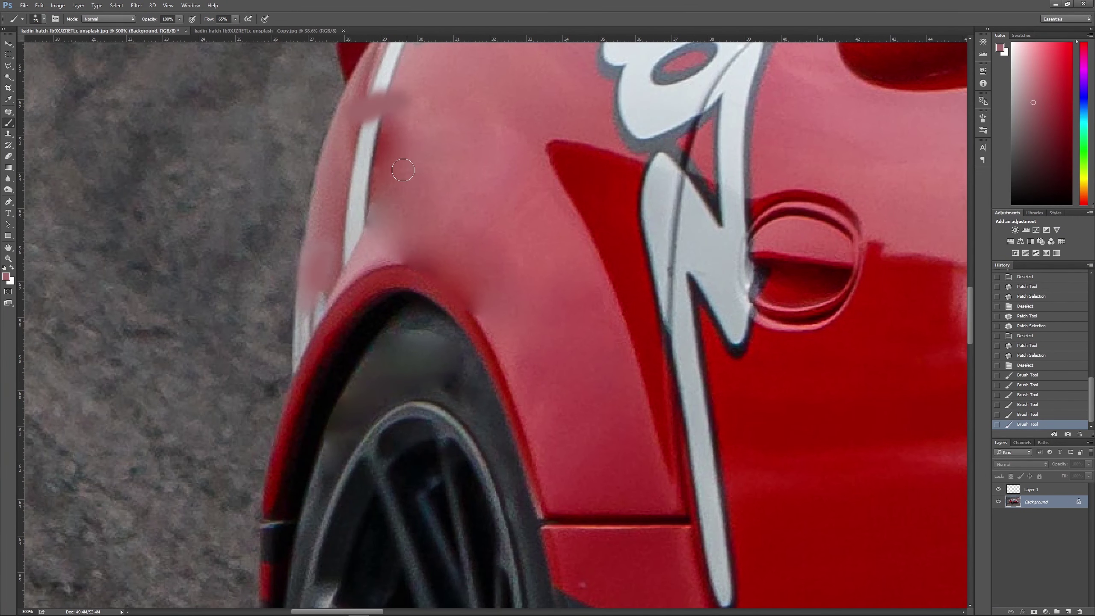
left_click_drag(324, 297, 310, 320)
left_click_drag(315, 304, 296, 354)
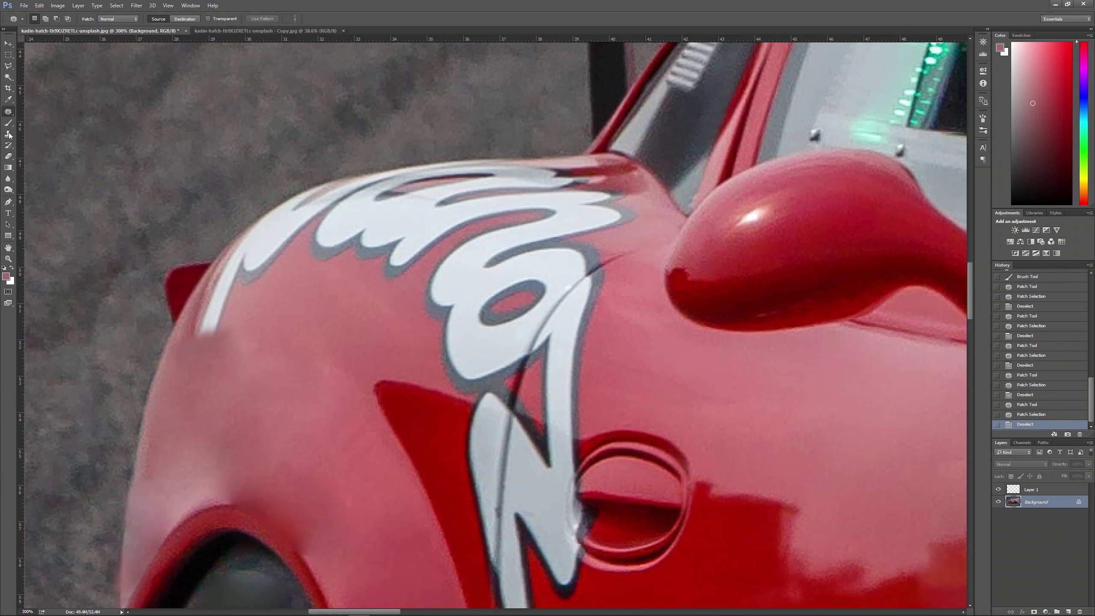
Clone clean paint over the loop of the white graphic on the rear fender.
left_click(8, 135)
left_click_drag(573, 255, 431, 332)
left_click_drag(457, 263, 513, 297)
left_click_drag(604, 242, 526, 319)
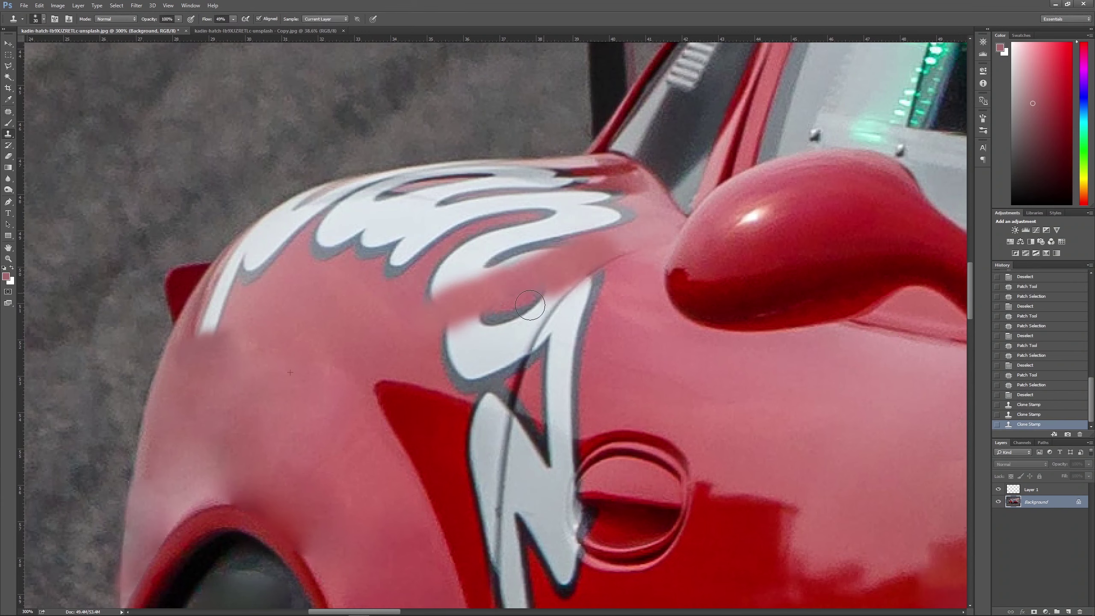
left_click_drag(573, 285, 440, 367)
mouse_move(526, 346)
left_mouse_down()
mouse_move(502, 372)
mouse_move(601, 288)
left_mouse_up()
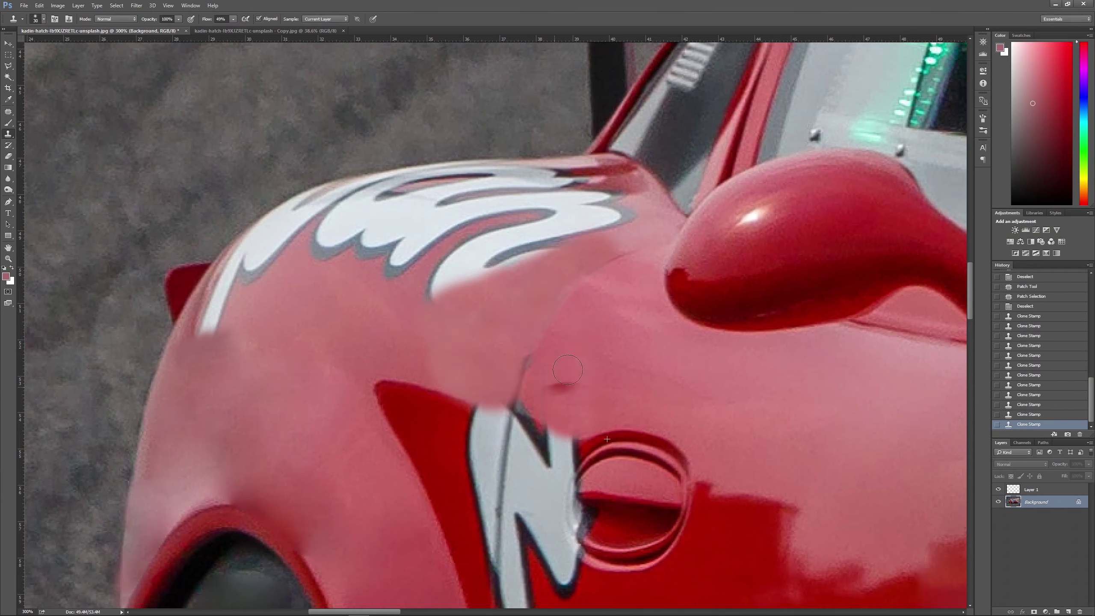
Cover the white N stripe and the stripe below it with red paint.
left_click_drag(554, 387, 510, 257)
left_click_drag(447, 345, 411, 275)
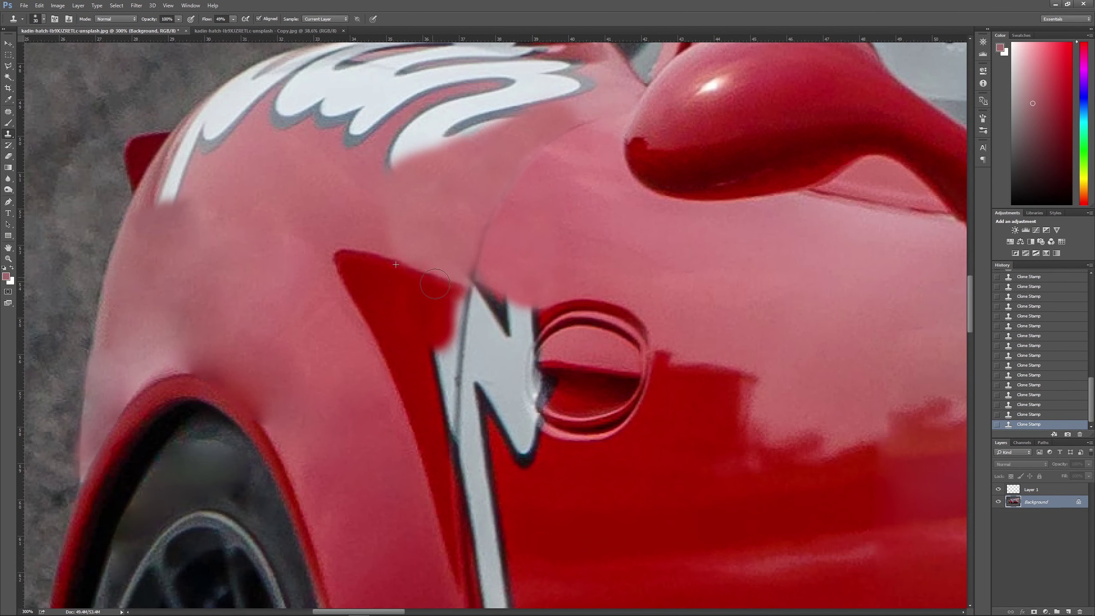
mouse_move(434, 342)
left_mouse_down()
mouse_move(522, 436)
mouse_move(479, 311)
left_mouse_up()
left_click_drag(435, 397, 405, 224)
key("j")
left_click_drag(478, 528, 434, 452)
left_click_drag(386, 302, 388, 304)
left_click_drag(405, 410, 584, 454)
key("ctrl+d")
Clone red over the stripe left of the fuel cap and patch the white mark beside it.
key("s")
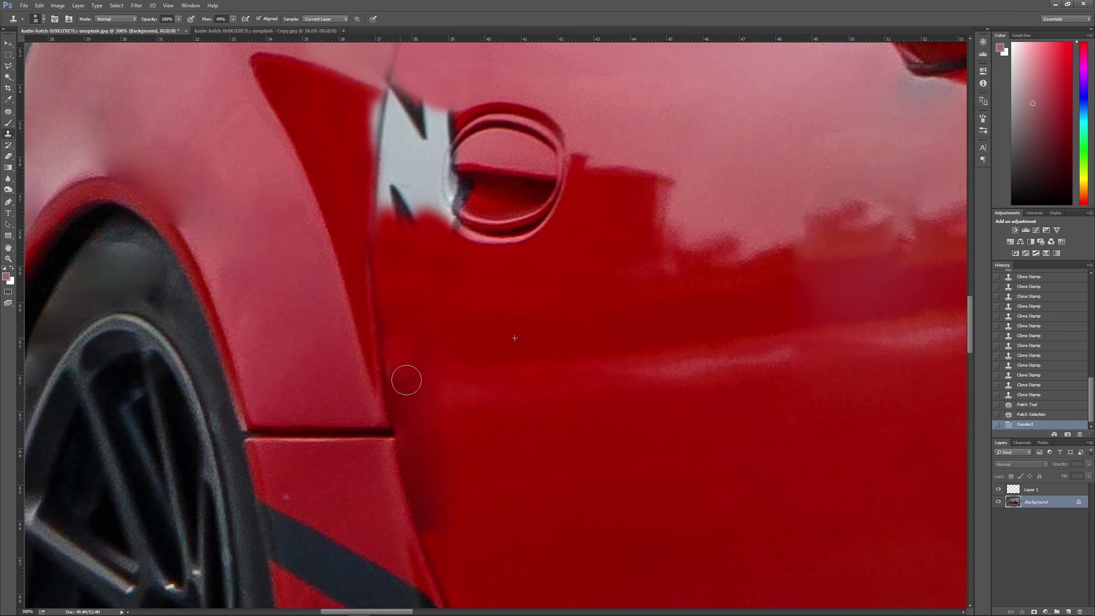
mouse_move(411, 253)
left_mouse_down()
mouse_move(419, 403)
mouse_move(414, 280)
left_mouse_up()
mouse_move(409, 367)
left_mouse_down()
mouse_move(401, 285)
mouse_move(410, 260)
mouse_move(464, 260)
left_mouse_up()
right_click(474, 211)
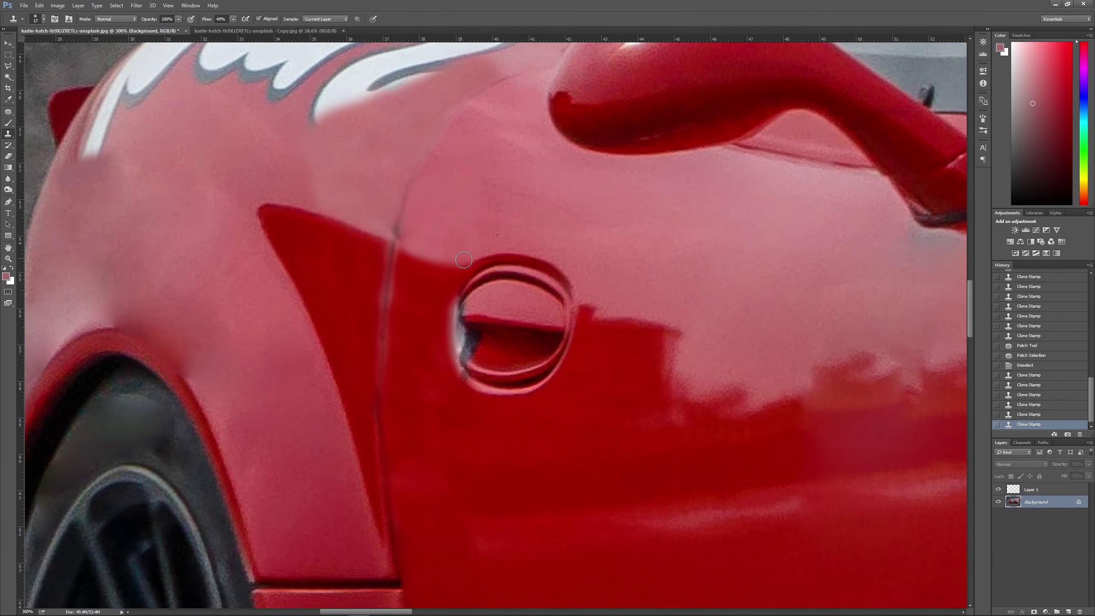
key("j")
left_click_drag(479, 327, 470, 351)
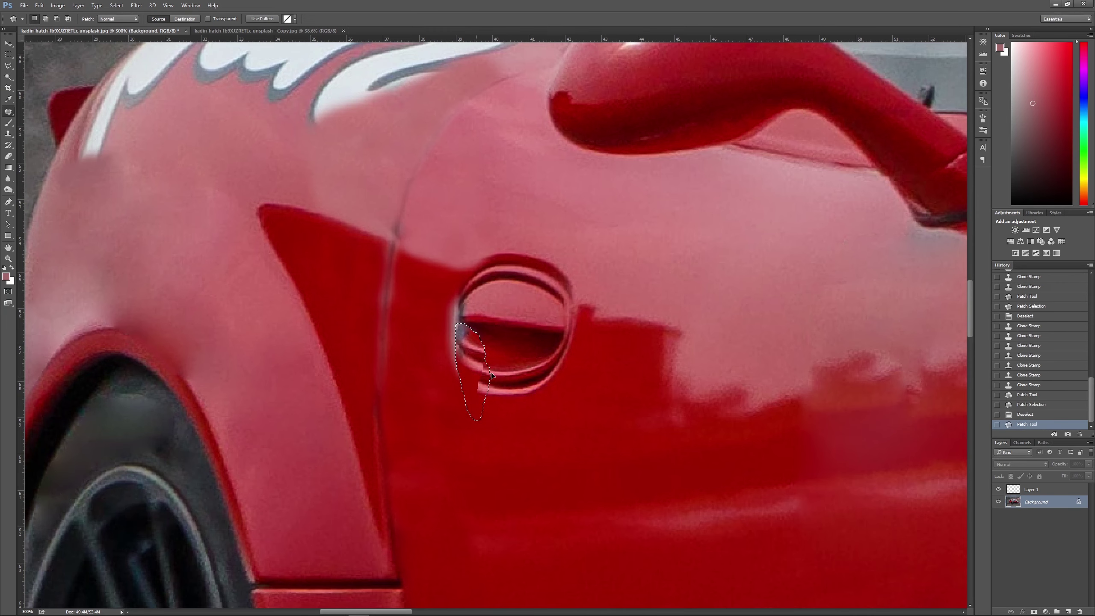
key("ctrl+d")
Paint over the mark by the fuel cap and fill its interior red.
key("b")
key("ctrl+plus")
left_click_drag(444, 302, 453, 345)
right_click(495, 347)
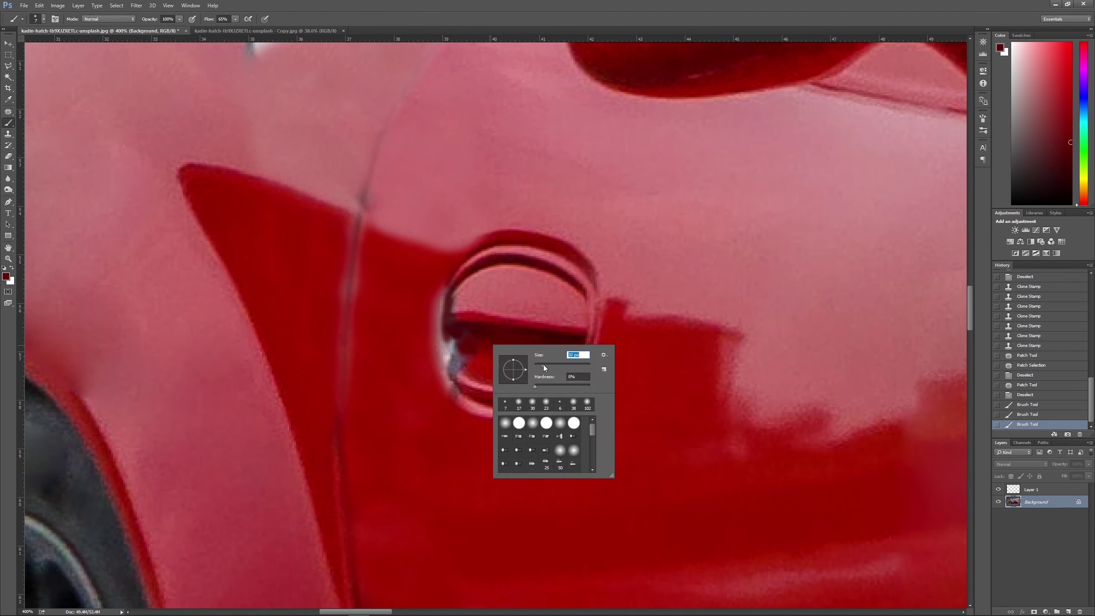
left_click_drag(544, 364, 536, 364)
right_click(481, 396)
left_click_drag(444, 302, 450, 328)
right_click(527, 363)
mouse_move(453, 371)
left_mouse_down()
mouse_move(458, 390)
mouse_move(461, 380)
left_mouse_up()
key("ctrl+minus")
Clone away the remaining white graphic on the upper fender and the top stripe.
scroll(692, 357, "up", 5)
scroll(693, 357, "left", 3)
key("i")
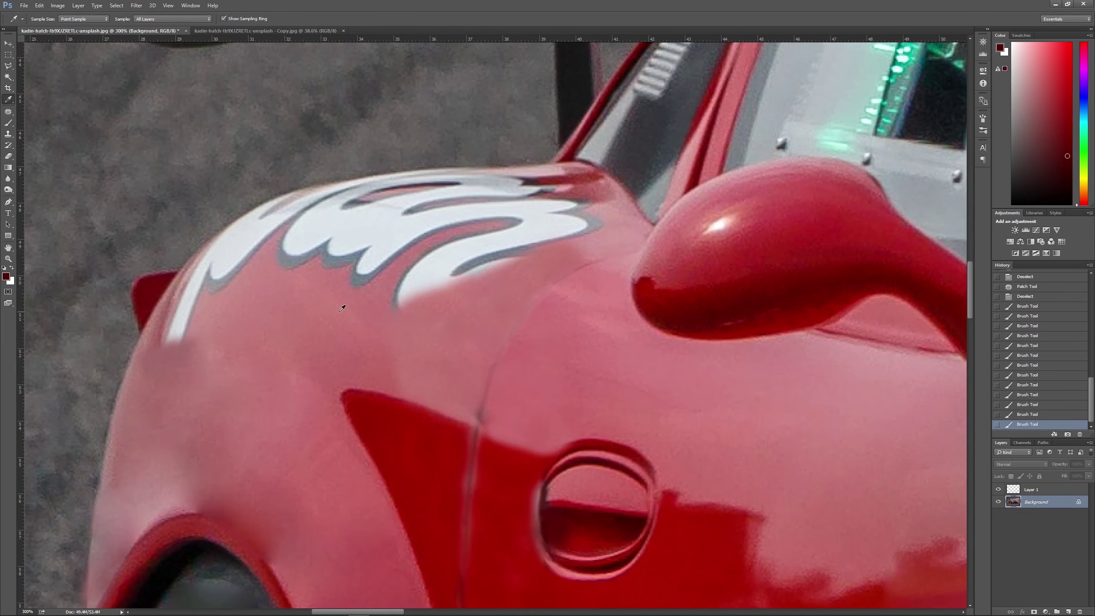
key("s")
right_click(344, 322)
mouse_move(387, 242)
left_mouse_down()
mouse_move(302, 259)
mouse_move(325, 245)
left_mouse_up()
mouse_move(474, 224)
left_mouse_down()
mouse_move(412, 240)
mouse_move(582, 220)
left_mouse_up()
key("bracketleft")
key("bracketleft")
key("bracketleft")
left_click_drag(302, 216, 197, 343)
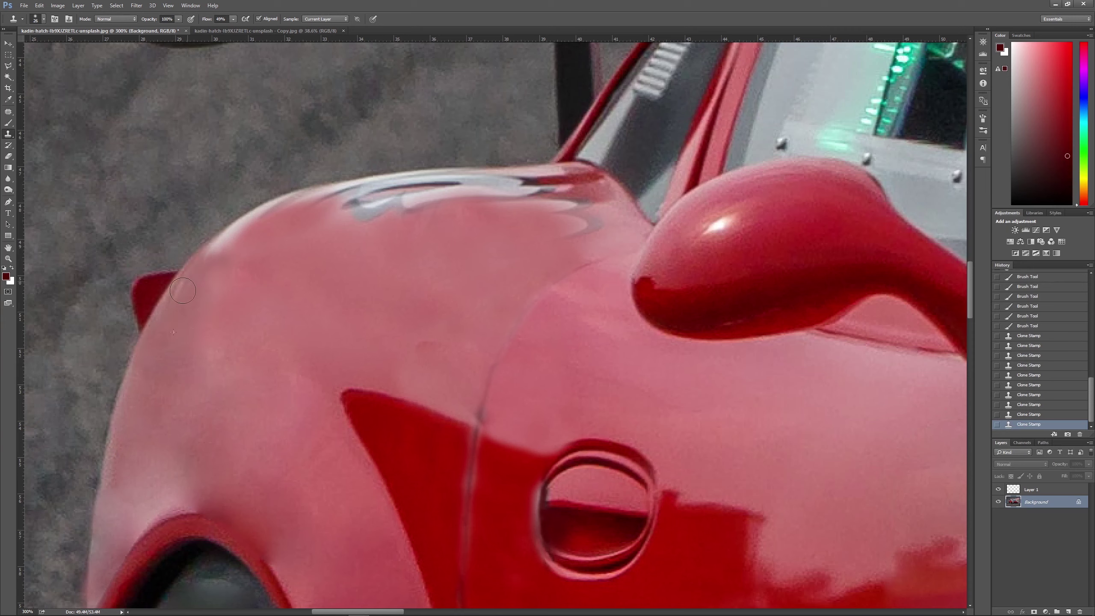
left_click_drag(289, 212, 552, 184)
Finish covering the top stripe and paint a dark red line along the fender edge.
left_click_drag(328, 207, 622, 221)
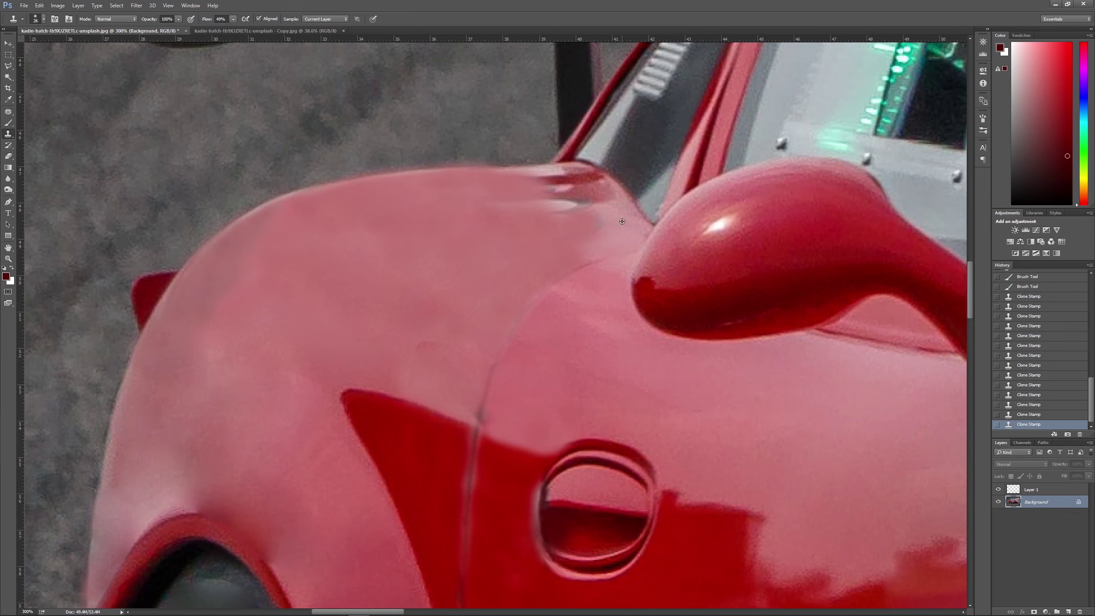
key("b")
right_click(578, 184)
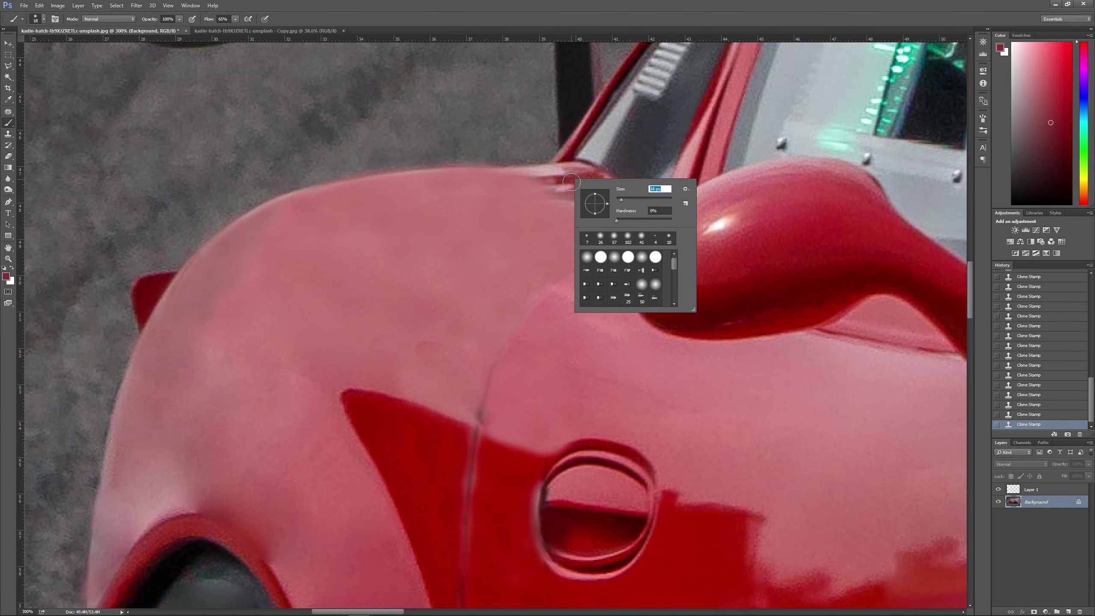
left_click_drag(502, 179, 560, 177)
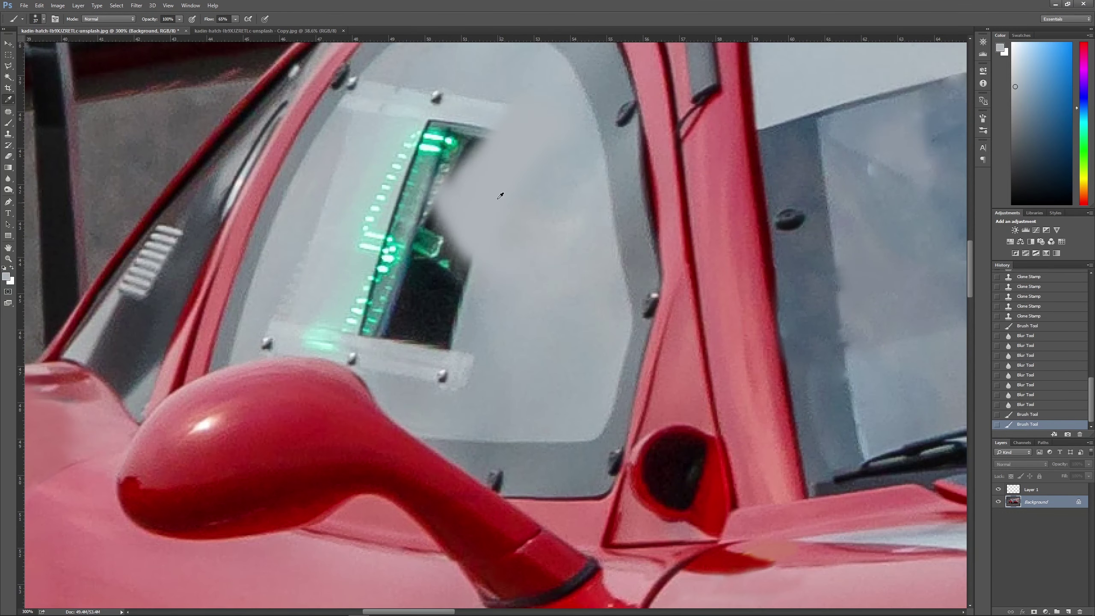
Paint grey over the green window display and touch up the trim near the window pillar.
mouse_move(500, 196)
left_mouse_down()
mouse_move(386, 98)
mouse_move(401, 105)
mouse_move(425, 234)
mouse_move(380, 322)
left_mouse_up()
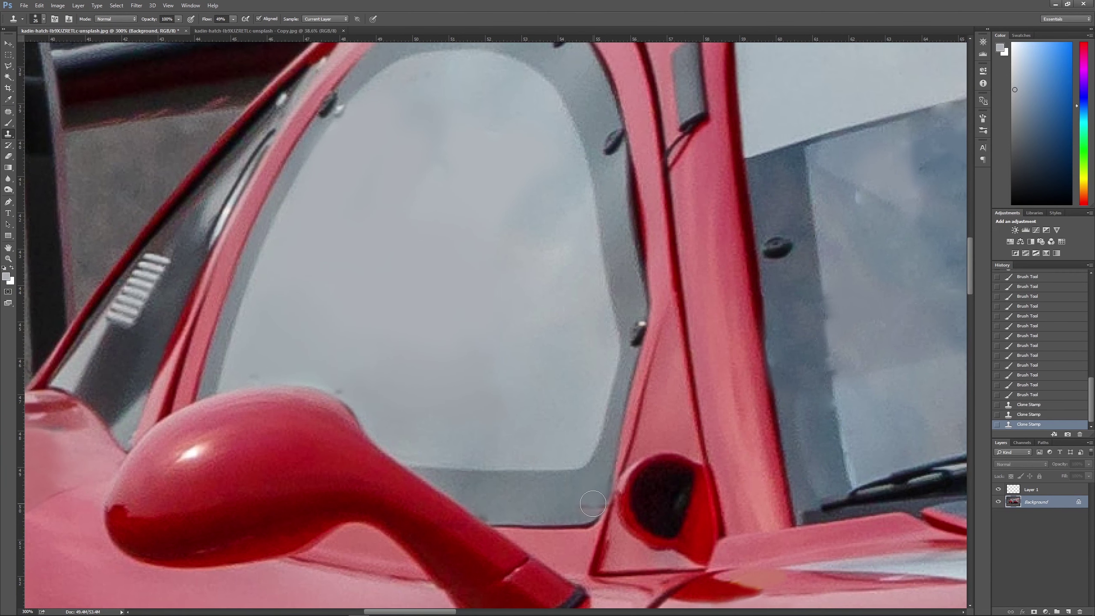
right_click(661, 431)
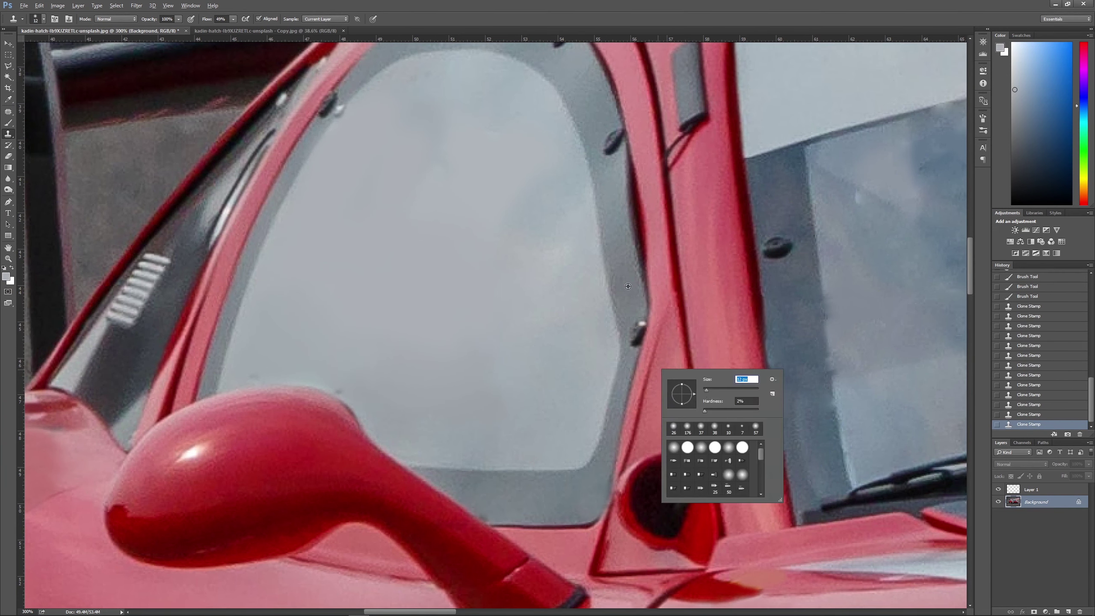
key("Return")
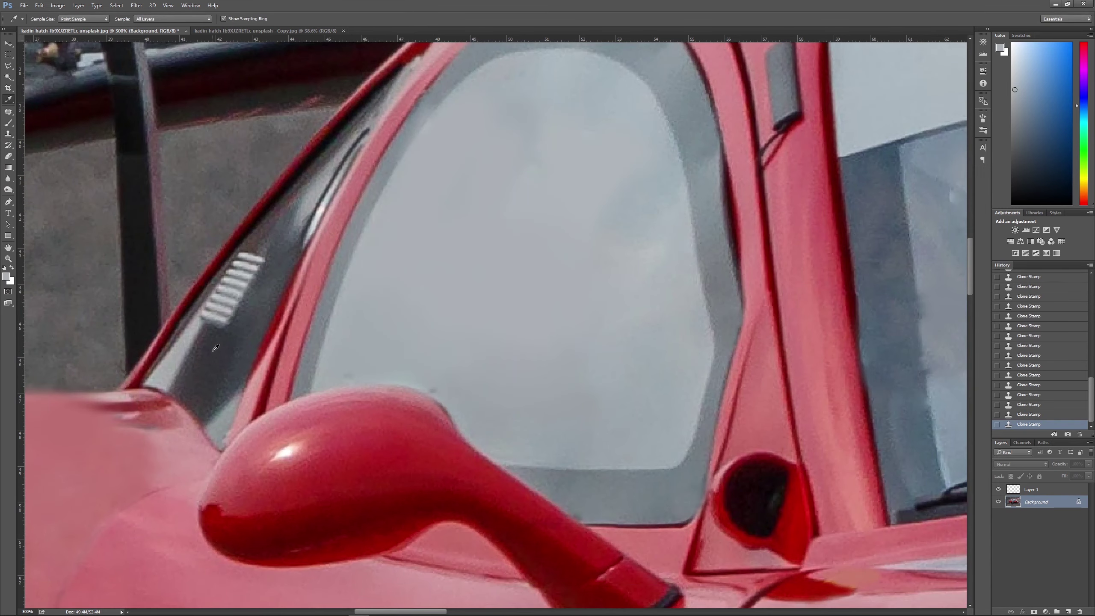
left_click_drag(258, 259, 216, 310)
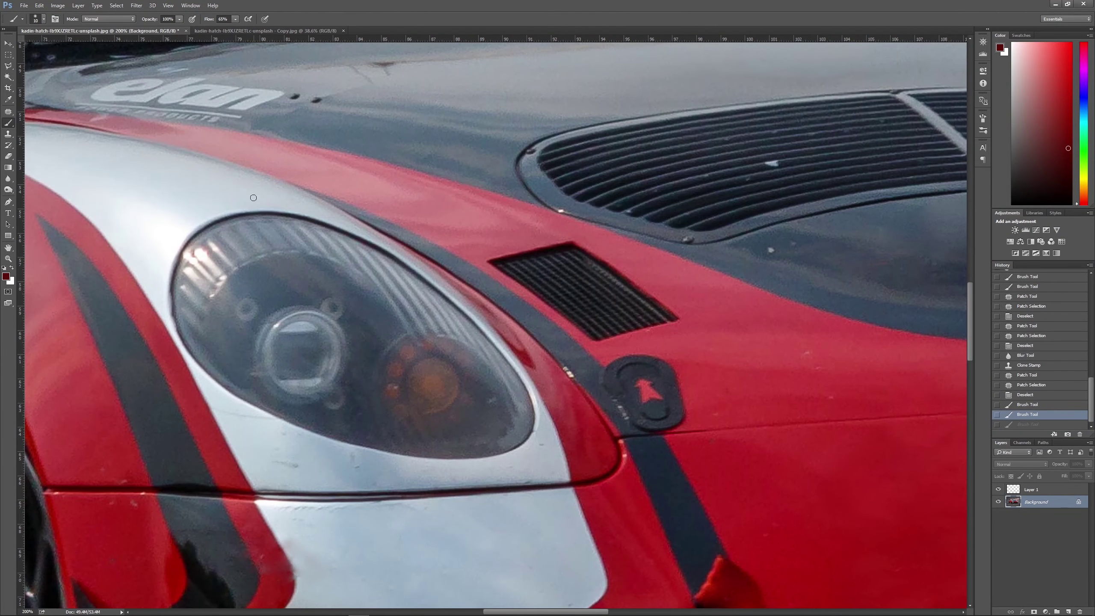
Clone clean red paint over the arrow badge on the car's nose.
left_click(708, 388, "alt")
mouse_move(673, 379)
left_mouse_down()
mouse_move(655, 414)
mouse_move(622, 358)
left_mouse_up()
key("bracketleft")
key("bracketleft")
key("bracketleft")
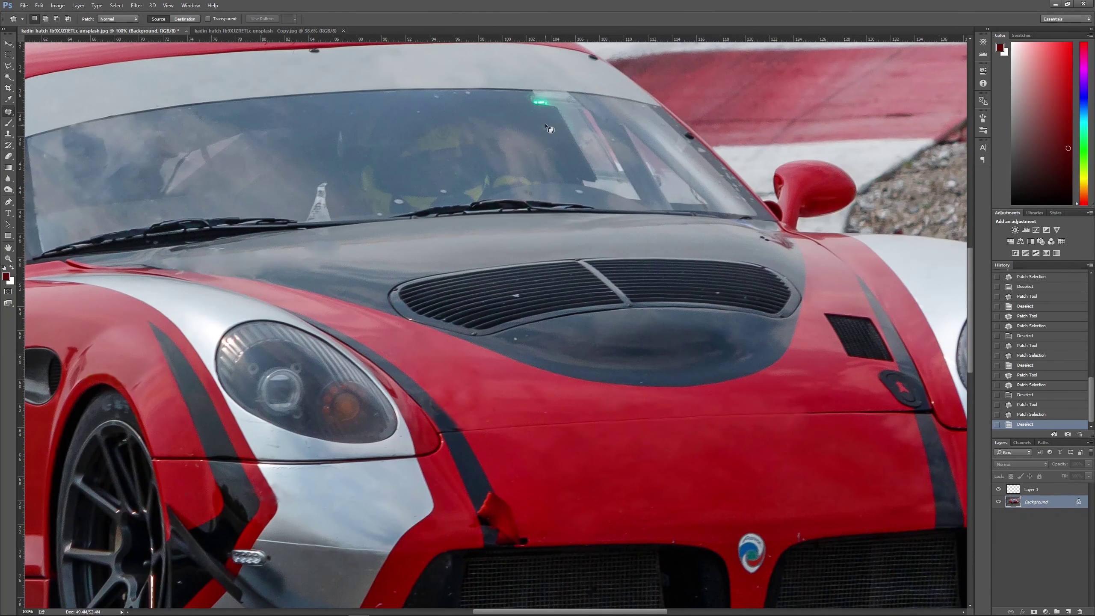
scroll(550, 129, "right", 5)
Patch away the small black hood vent and both grille antennas with clean paint.
key("ctrl+d")
left_click_drag(601, 375, 609, 358)
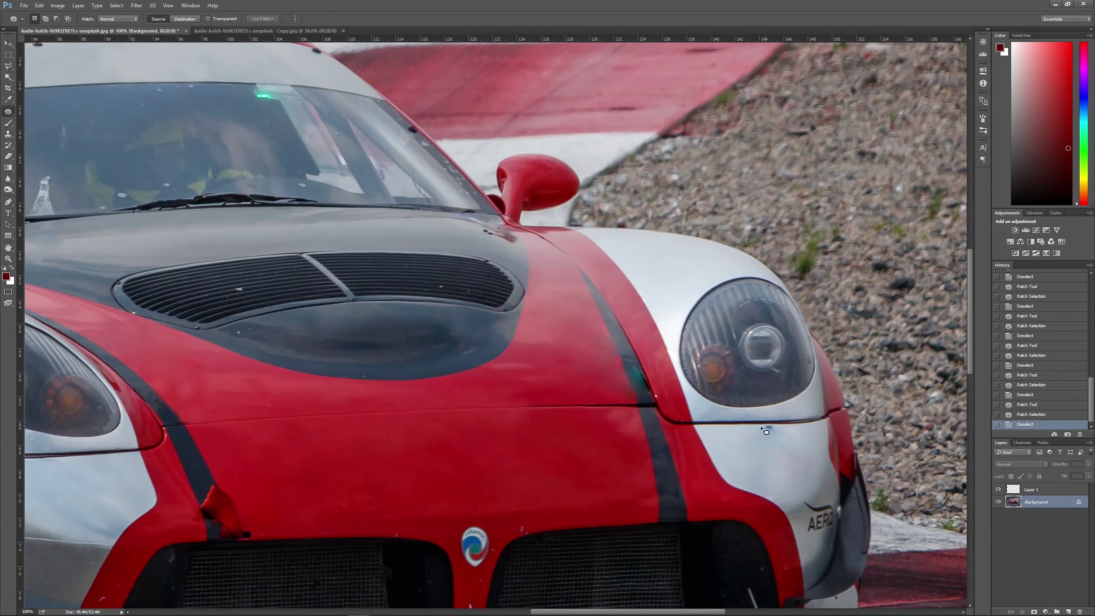
left_click_drag(660, 512, 680, 388)
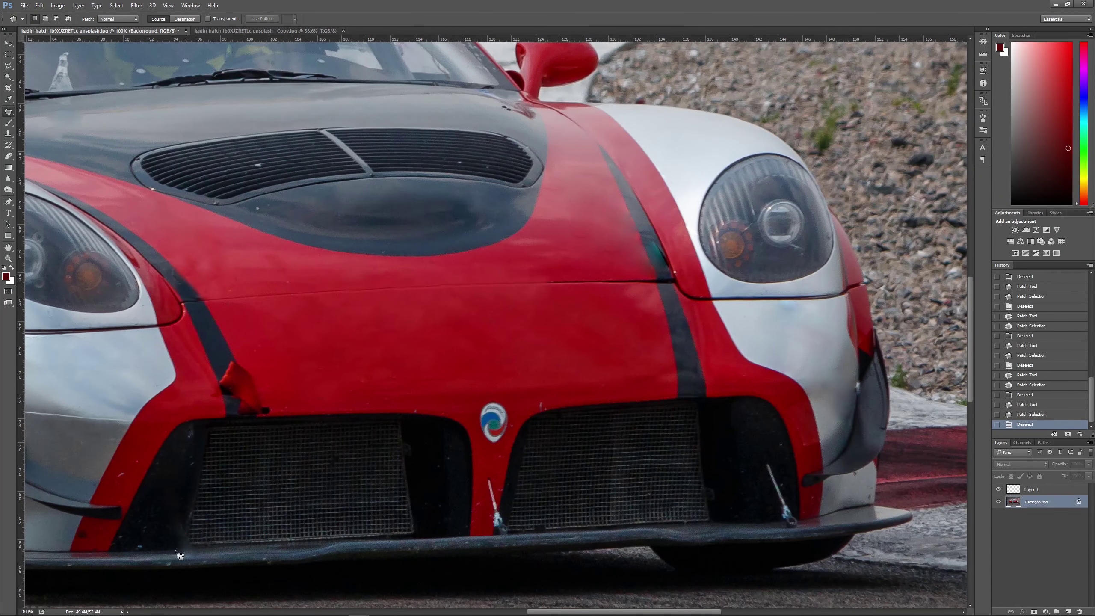
left_click_drag(486, 474, 490, 530)
mouse_move(492, 500)
left_mouse_down()
mouse_move(515, 500)
mouse_move(507, 523)
left_mouse_up()
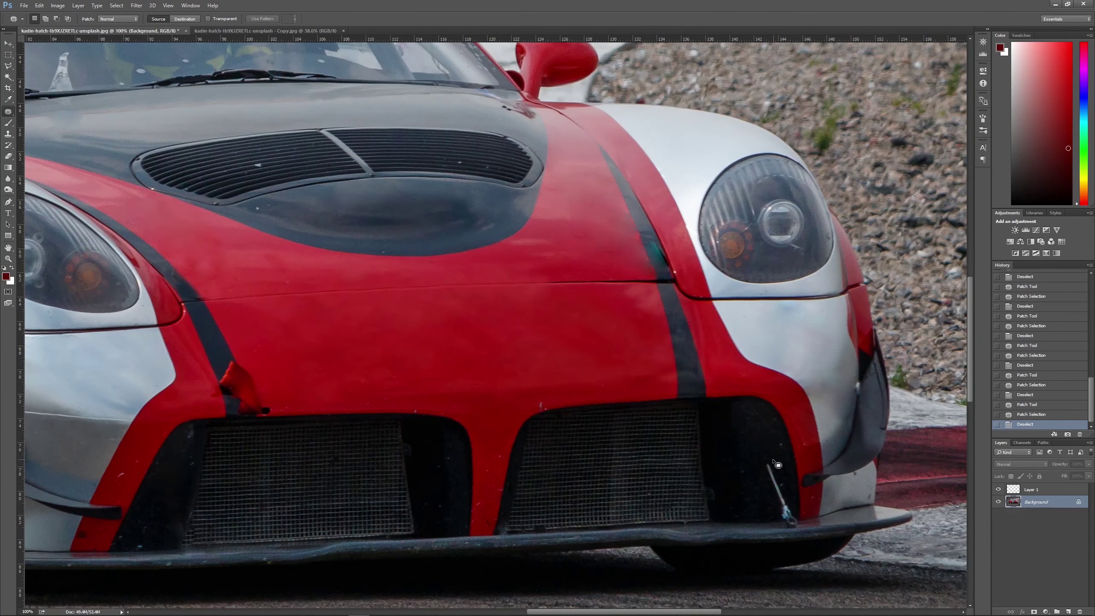
left_click_drag(776, 465, 859, 475)
Patch the left fender stripe mark and brush-repair the dark stripe edge.
scroll(858, 475, "left", 10)
mouse_move(319, 492)
left_mouse_down()
mouse_move(329, 496)
mouse_move(314, 537)
left_mouse_up()
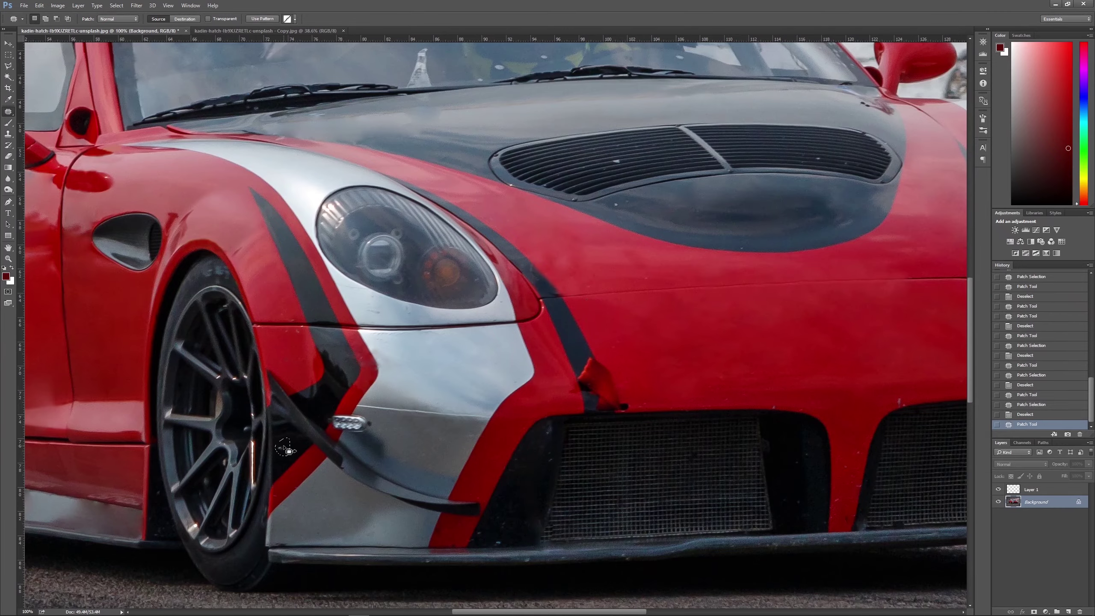
key("ctrl+d")
key("b")
scroll(284, 448, "right", 10)
left_click(322, 371, "alt")
mouse_move(317, 364)
left_mouse_down()
mouse_move(336, 408)
mouse_move(336, 396)
left_mouse_up()
left_click(337, 408, "alt")
Clone over a small leftover spot on the car's front.
left_click(353, 415)
scroll(353, 414, "down", 4)
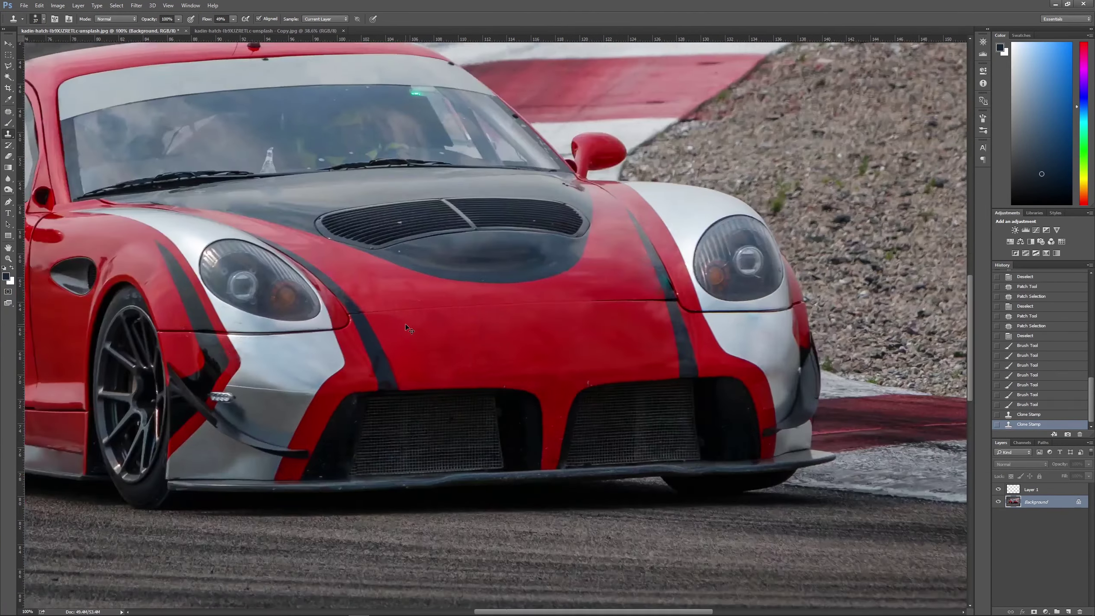
scroll(561, 364, "up", 5)
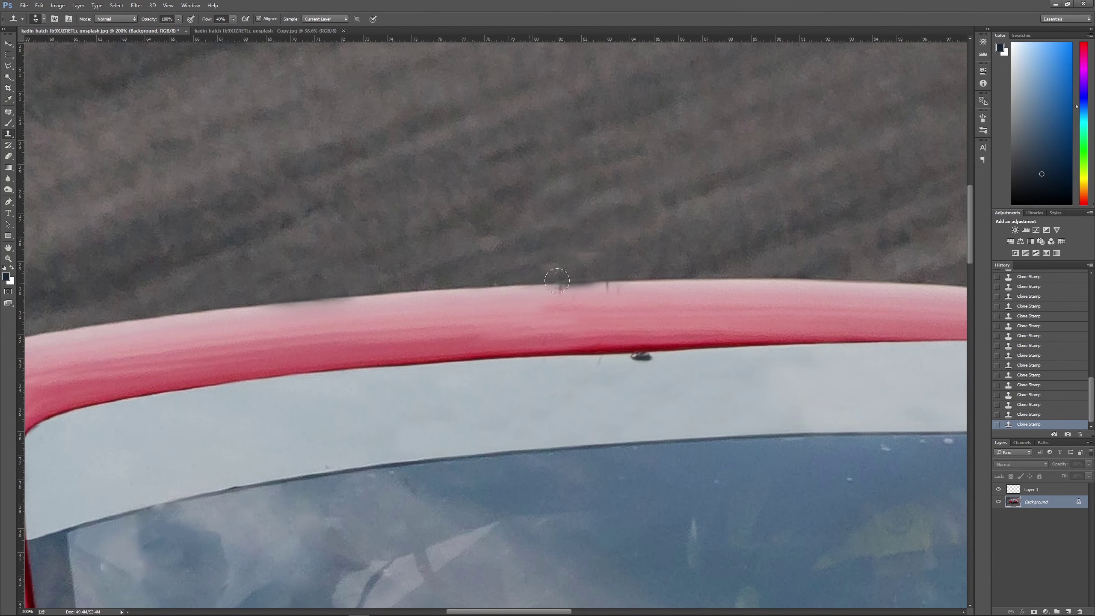
scroll(647, 350, "down", 3)
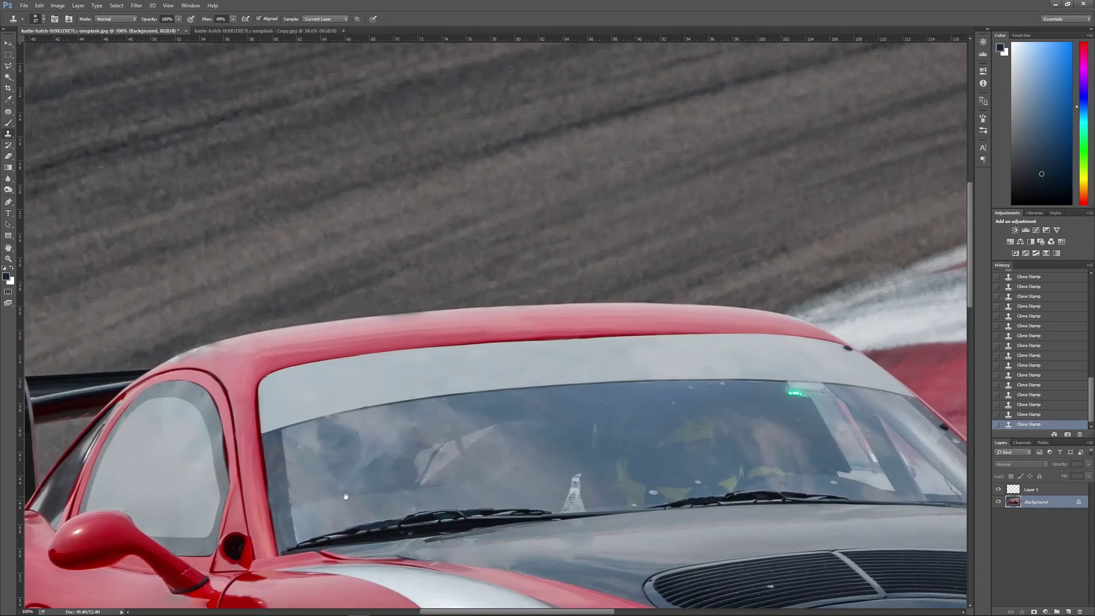
scroll(259, 173, "up", 2)
Patch both louvred hood vents and a small hood spot with clean hood paint.
key("j")
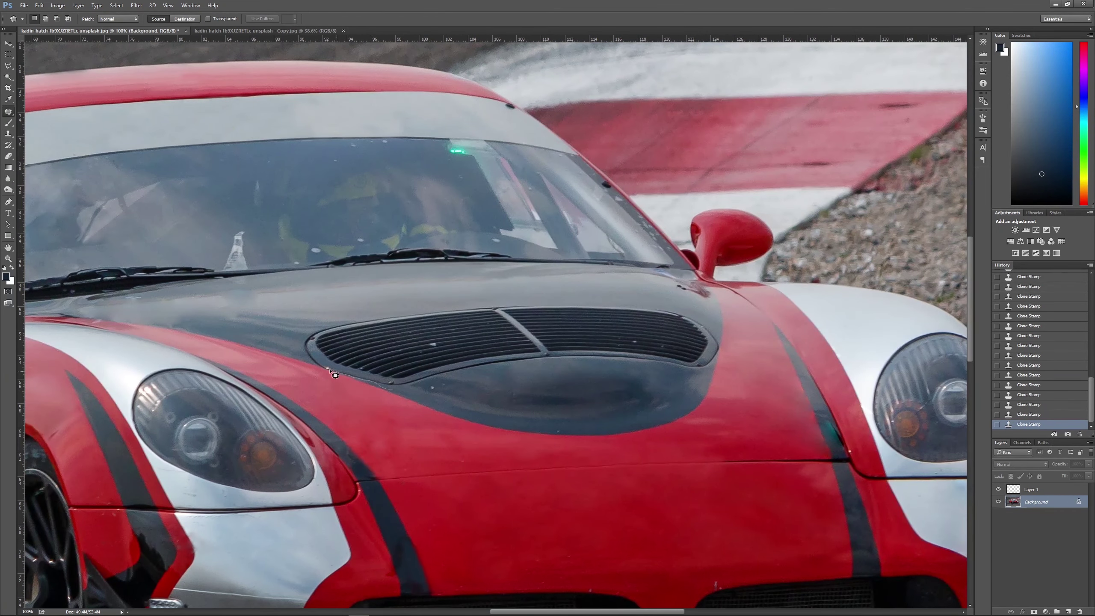
left_click_drag(519, 328, 659, 525)
key("ctrl+d")
left_click_drag(502, 307, 544, 358)
left_click_drag(603, 332, 660, 388)
key("ctrl+d")
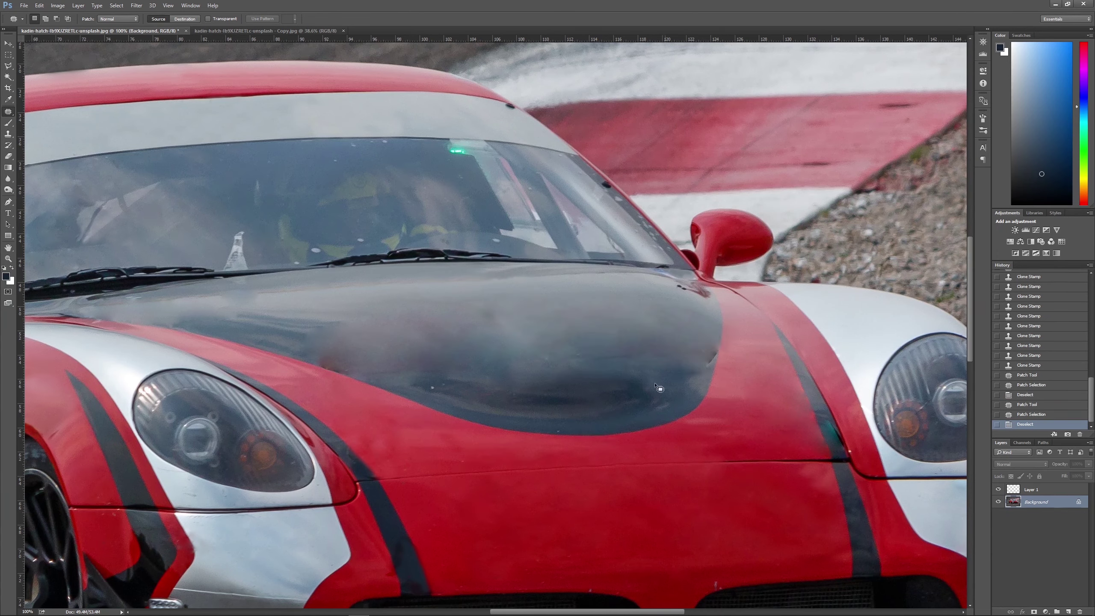
left_click_drag(451, 381, 573, 367)
key("ctrl+d")
left_click_drag(638, 306, 719, 356)
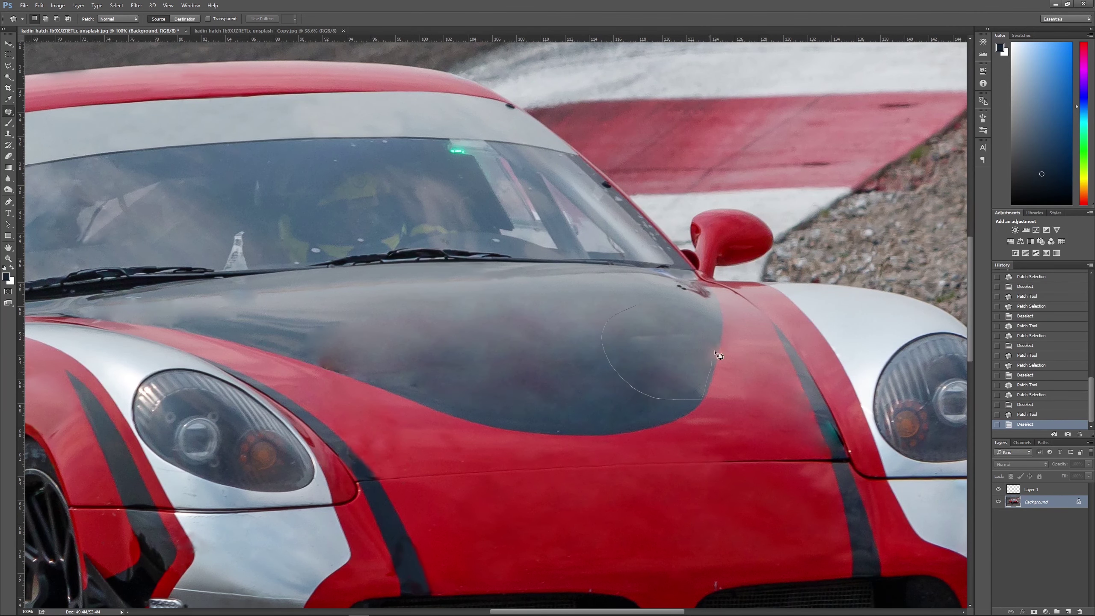
Paint along the hood edge below the windshield with a smaller brush.
key("b")
scroll(469, 343, "up", 3)
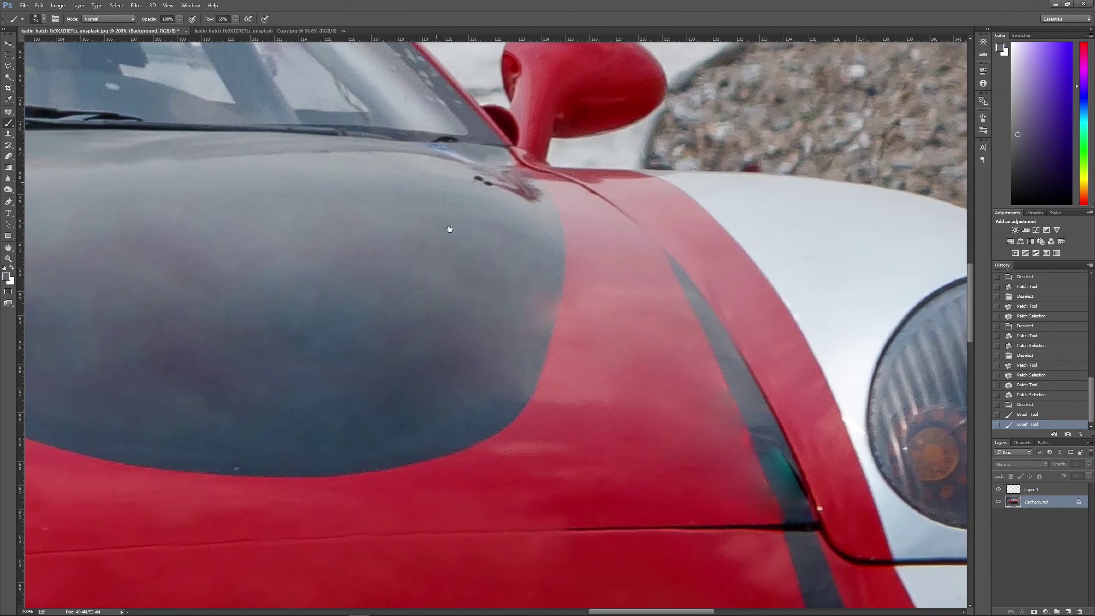
right_click(513, 261)
left_click_drag(561, 281, 557, 281)
key("Return")
left_click_drag(470, 224, 435, 258)
left_click_drag(432, 121, 340, 216)
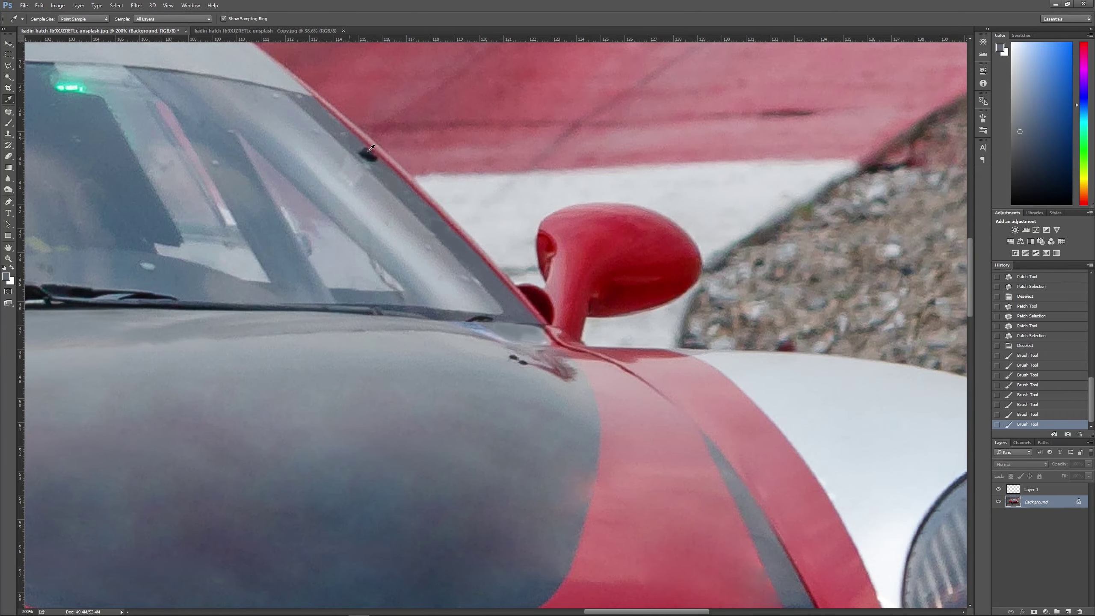
left_click_drag(388, 176, 447, 264)
scroll(447, 264, "down", 3)
scroll(447, 265, "down", 1)
scroll(440, 351, "up", 1)
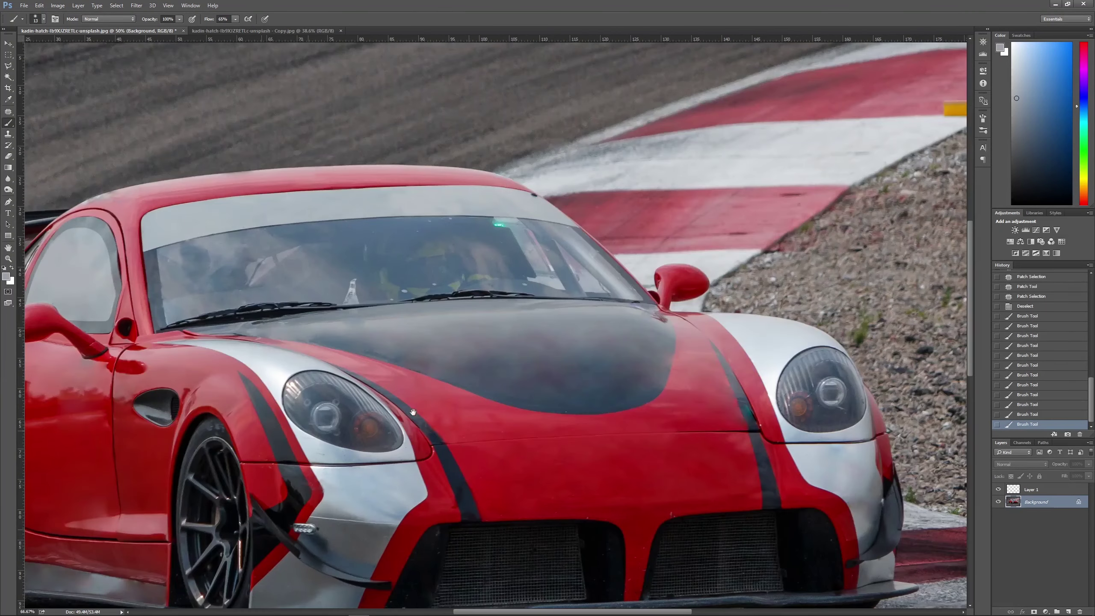
scroll(441, 351, "up", 2)
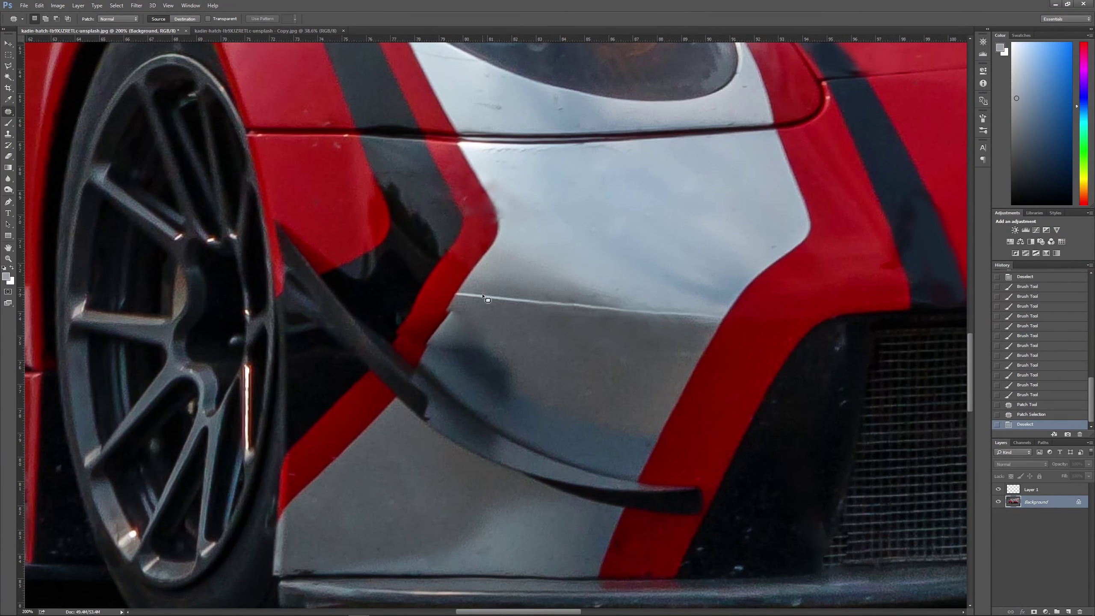
Paint sampled dark red over the dark trim beside the front wheel.
left_click(405, 314, "alt")
left_click_drag(406, 314, 448, 317)
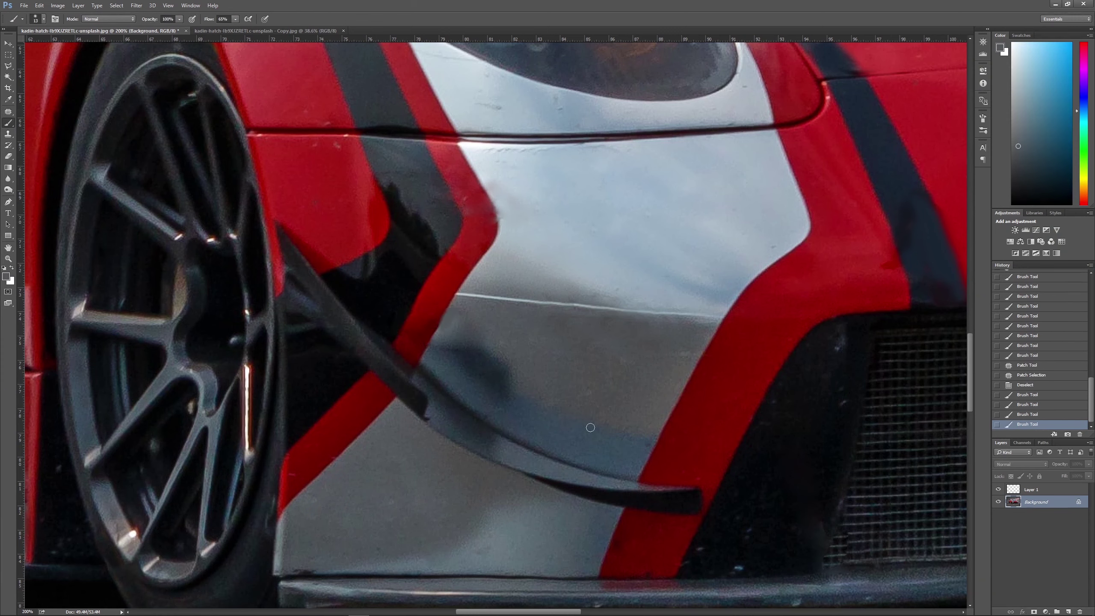
left_click_drag(629, 487, 627, 504)
left_click(618, 506, "alt")
left_click(393, 375, "alt")
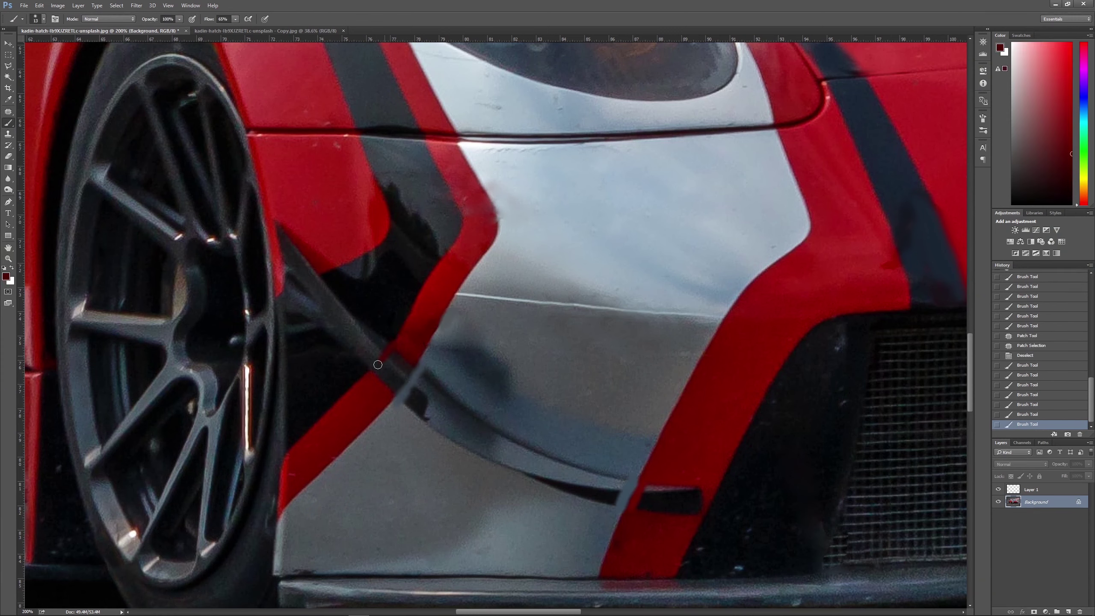
left_click_drag(375, 358, 388, 371)
Patch the dark trim, the dark strip and the black insert with clean silver.
key("j")
mouse_move(310, 276)
left_mouse_down()
mouse_move(285, 287)
mouse_move(297, 290)
left_mouse_up()
left_click_drag(332, 327, 328, 302)
key("ctrl+d")
key("ctrl+d")
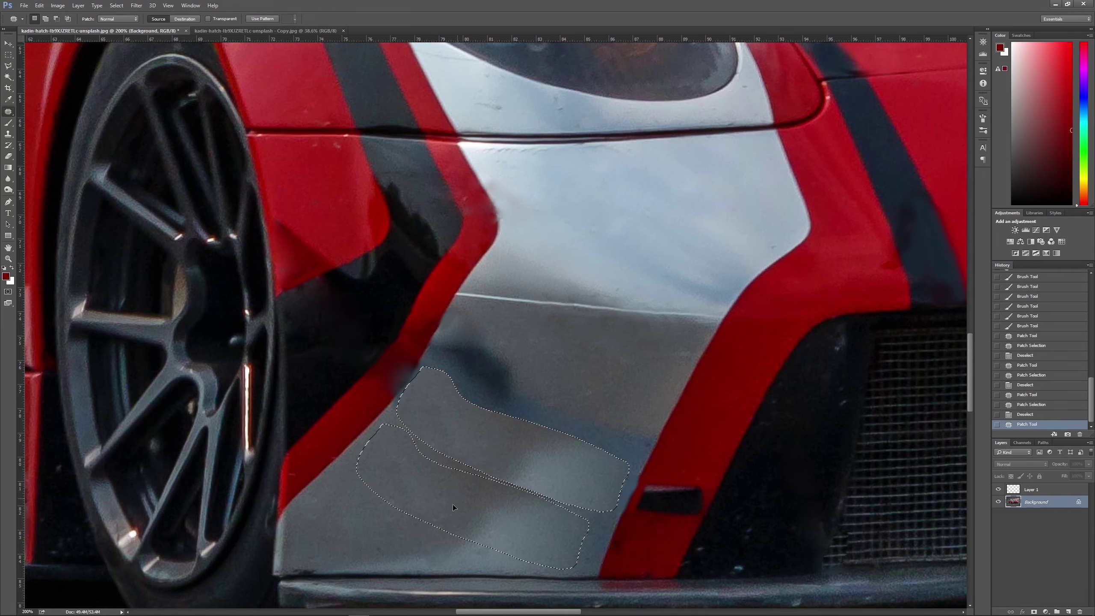
left_click_drag(452, 504, 560, 487)
left_click_drag(518, 457, 539, 388)
key("ctrl+d")
left_click_drag(686, 492, 673, 431)
key("ctrl+d")
Resize the brush and dab sampled grey onto the silver panel.
key("b")
right_click(612, 460)
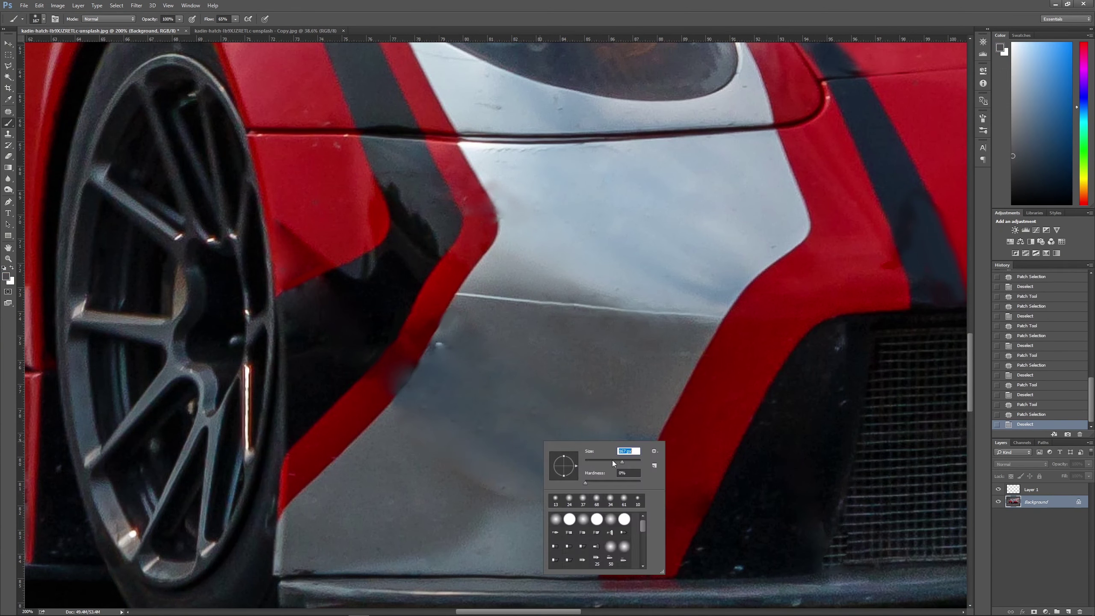
left_click_drag(509, 474, 409, 380)
left_click(600, 437, "alt")
left_click(638, 451)
Patch the blotchy area of the silver panel smooth.
key("j")
left_click_drag(572, 433, 526, 382)
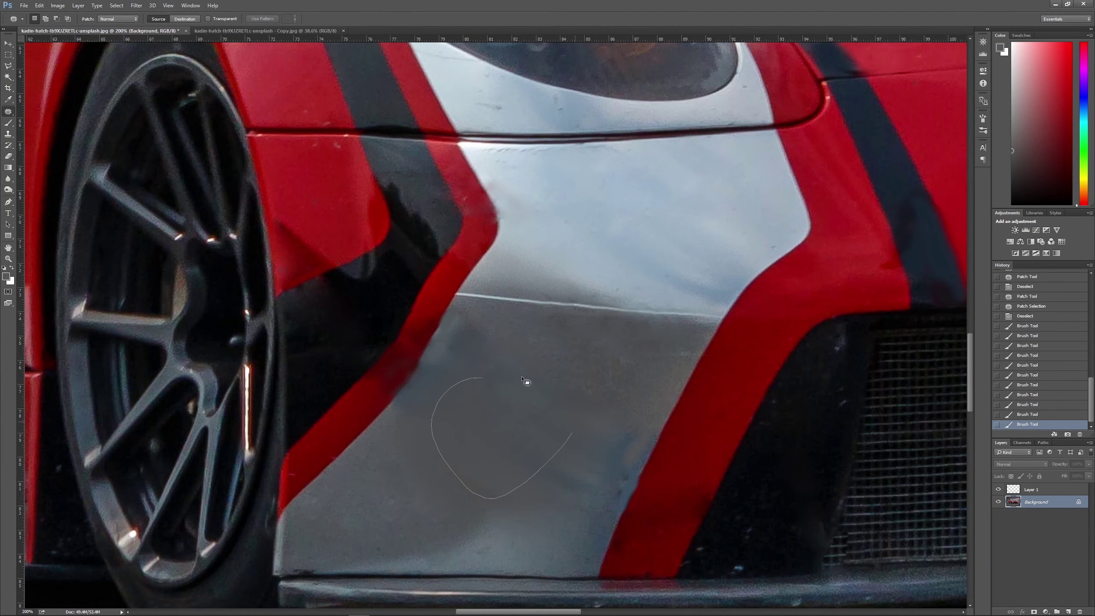
mouse_move(491, 482)
left_mouse_down()
mouse_move(436, 389)
mouse_move(457, 341)
left_mouse_up()
key("ctrl+d")
key("ctrl+minus")
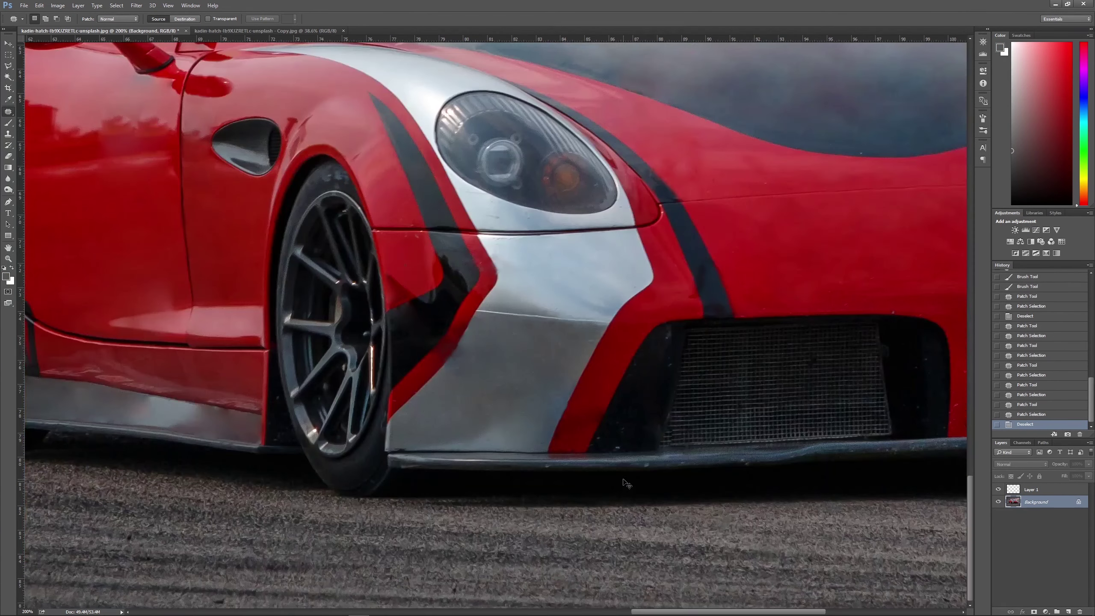
key("b")
right_click(419, 278)
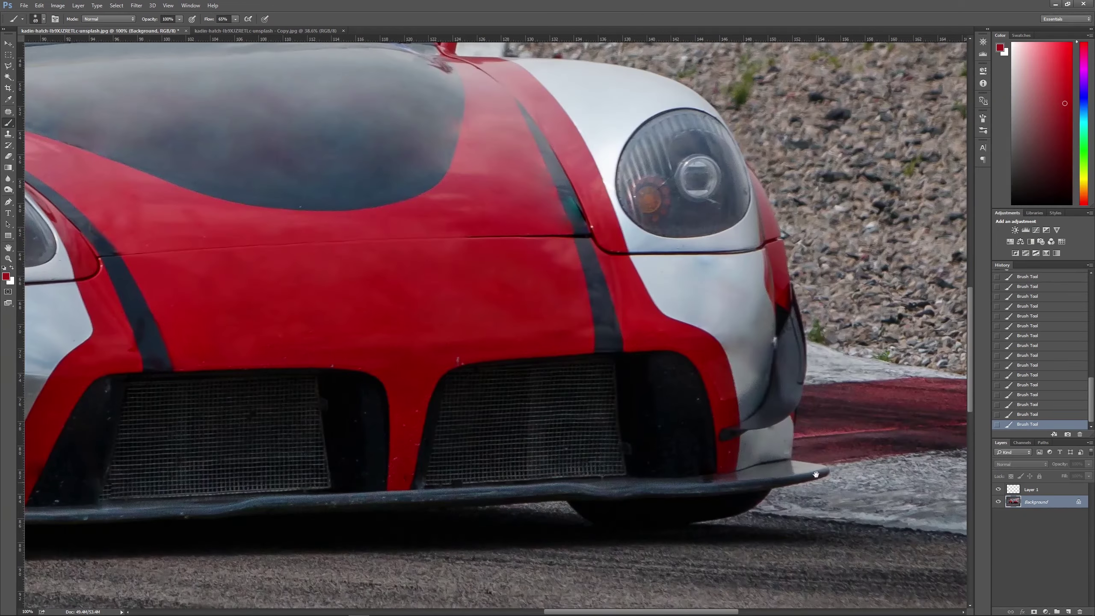
Paint dark along the right front edge with an enlarged brush.
key("ctrl+plus")
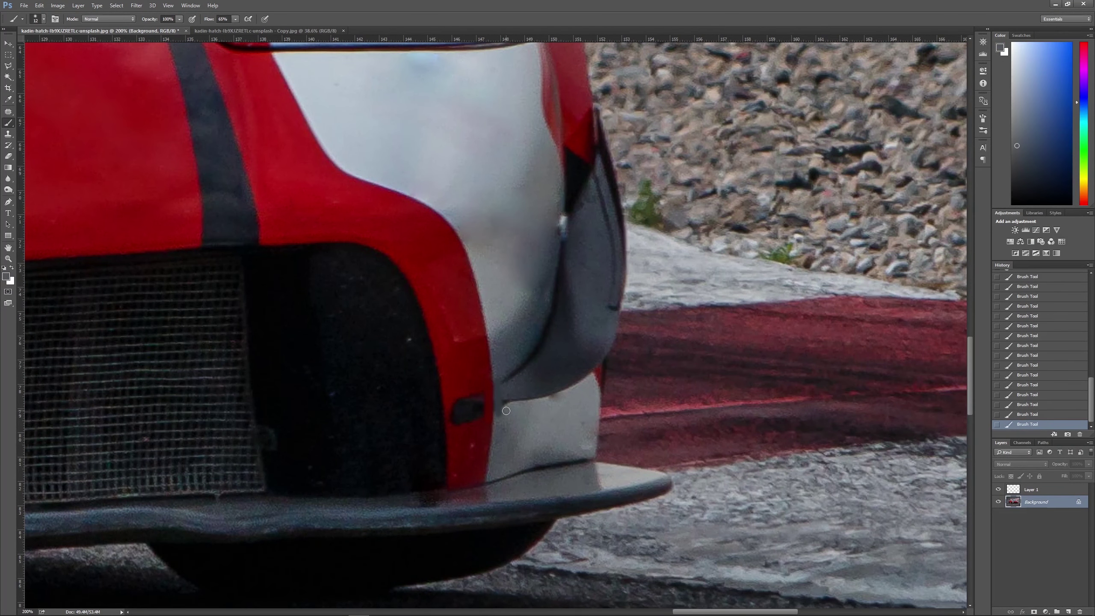
right_click(611, 227)
key("Escape")
mouse_move(578, 190)
left_mouse_down()
mouse_move(580, 289)
mouse_move(603, 323)
left_mouse_up()
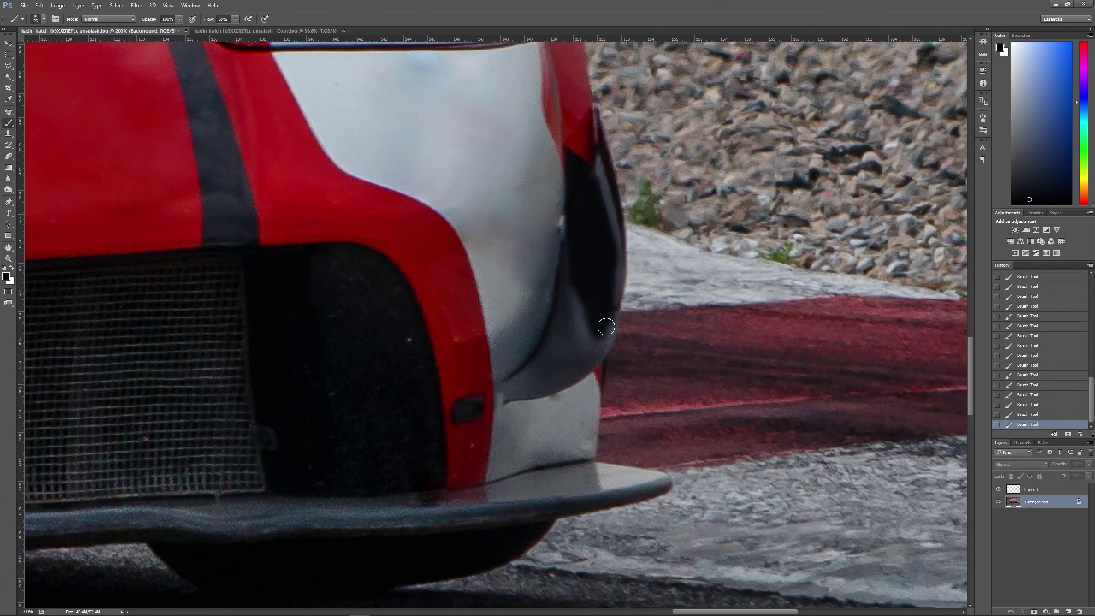
left_click_drag(590, 241, 608, 336)
Patch the dark shadow on the right front corner into silver.
key("bracketright")
key("j")
left_click_drag(578, 371, 560, 302)
key("ctrl+d")
mouse_move(448, 375)
left_mouse_down()
mouse_move(492, 431)
mouse_move(503, 400)
left_mouse_up()
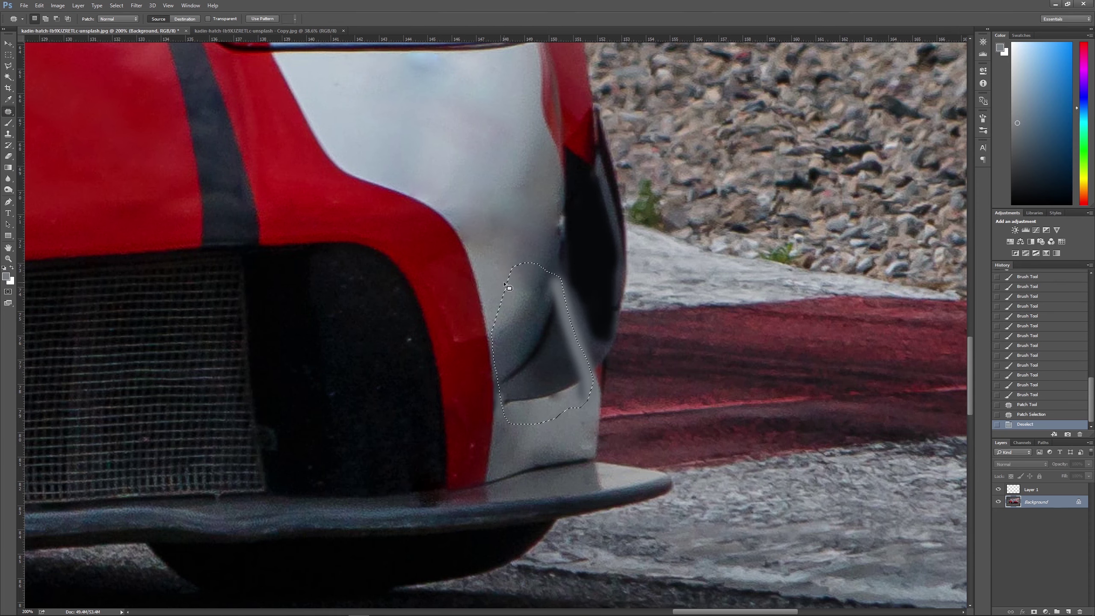
key("ctrl+d")
Clone Stamp over the corner's rough outline.
key("s")
left_click_drag(531, 353, 517, 423)
key("ctrl+plus")
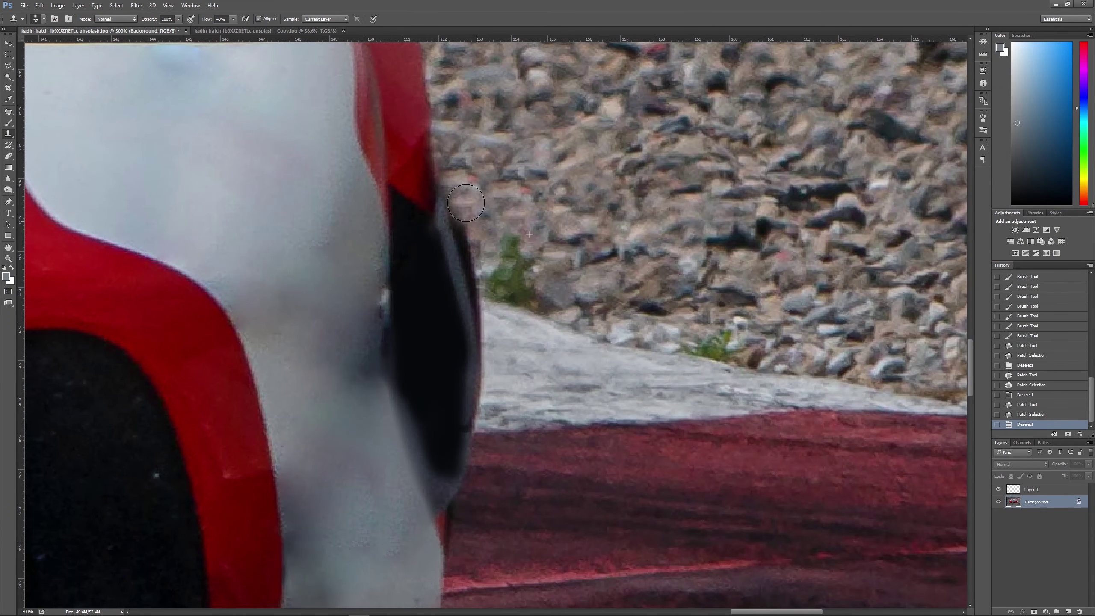
left_click_drag(457, 112, 478, 276)
Sample dark red from the bodywork and paint it along the corner's edge.
key("i")
left_click(432, 503)
key("b")
left_click_drag(444, 527, 409, 422)
left_click_drag(390, 186, 395, 310)
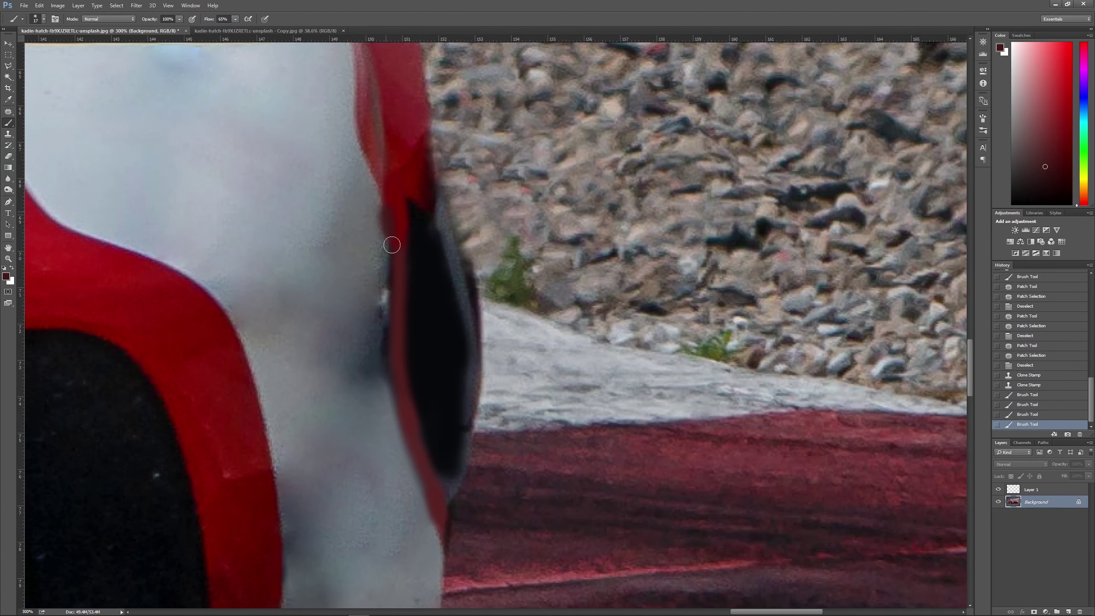
left_click_drag(377, 186, 396, 422)
key("ctrl+minus")
key("ctrl+minus")
Patch two blemishes on the corner's silver panel with clean silver.
key("j")
left_click_drag(444, 321, 442, 323)
left_click_drag(440, 361, 417, 276)
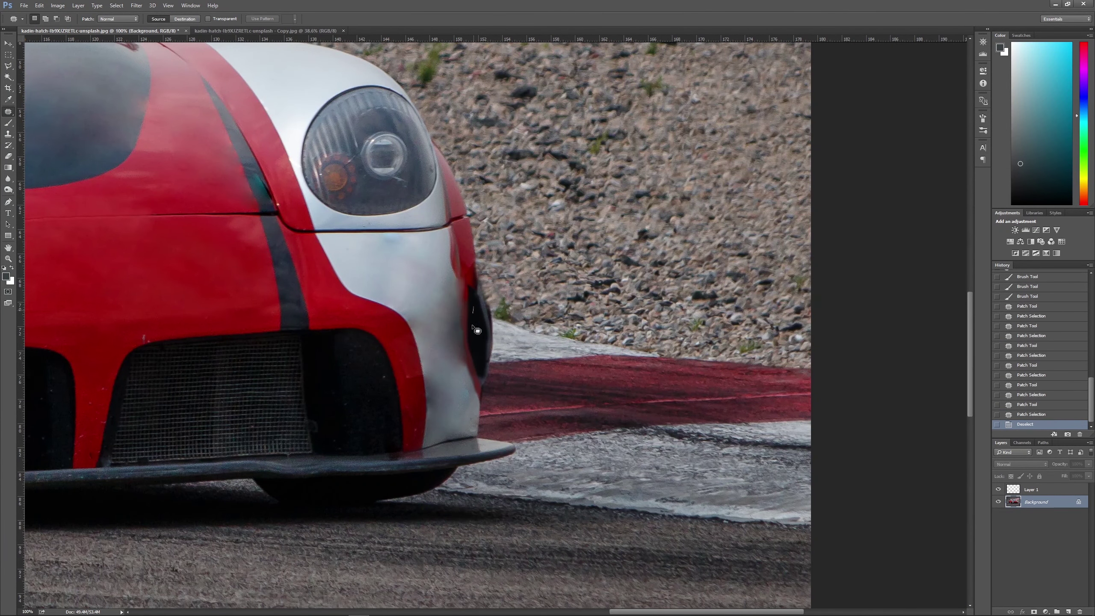
left_click_drag(490, 313, 483, 294)
key("ctrl+d")
key("ctrl+plus")
key("ctrl+plus")
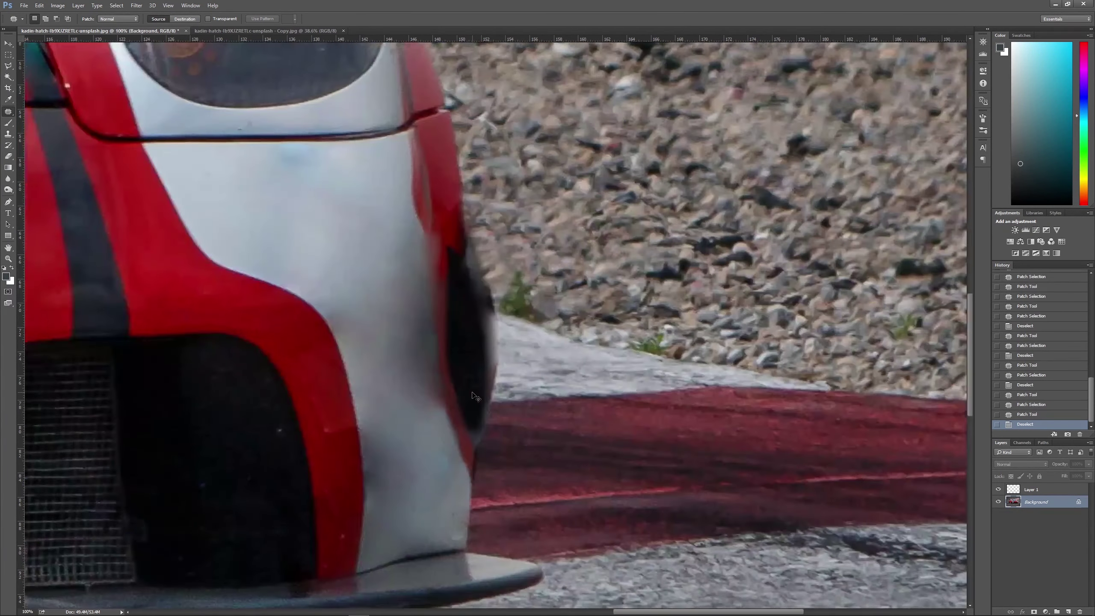
Select the corner edge with a five-point Polygonal Lasso and fit the whole car in view.
key("l")
left_click(461, 591)
left_click(547, 575)
left_click(592, 343)
left_click(531, 136)
left_click(390, 179)
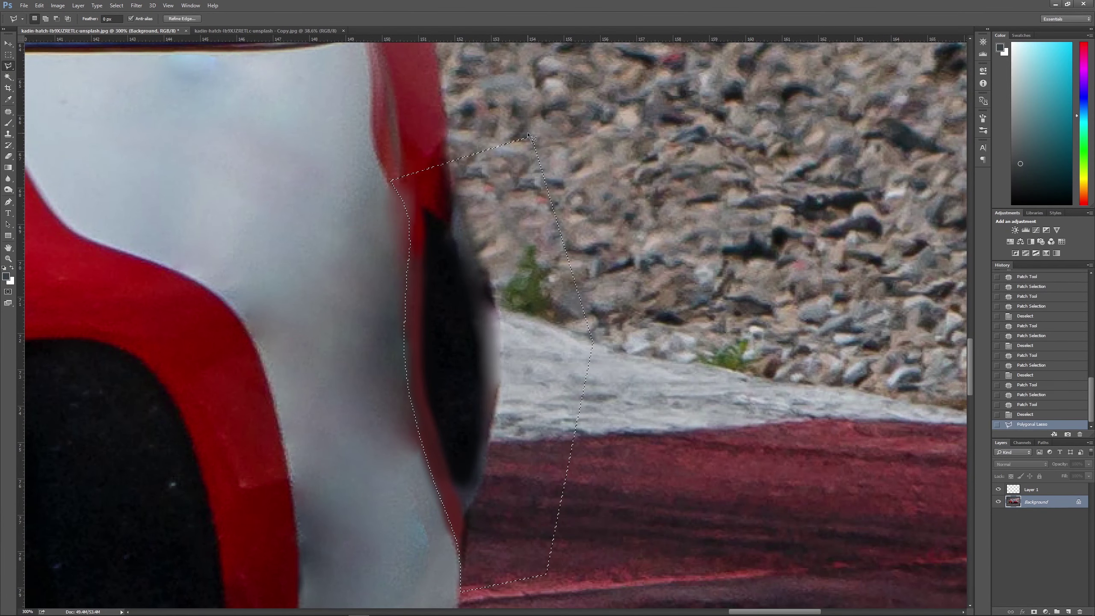
key("b")
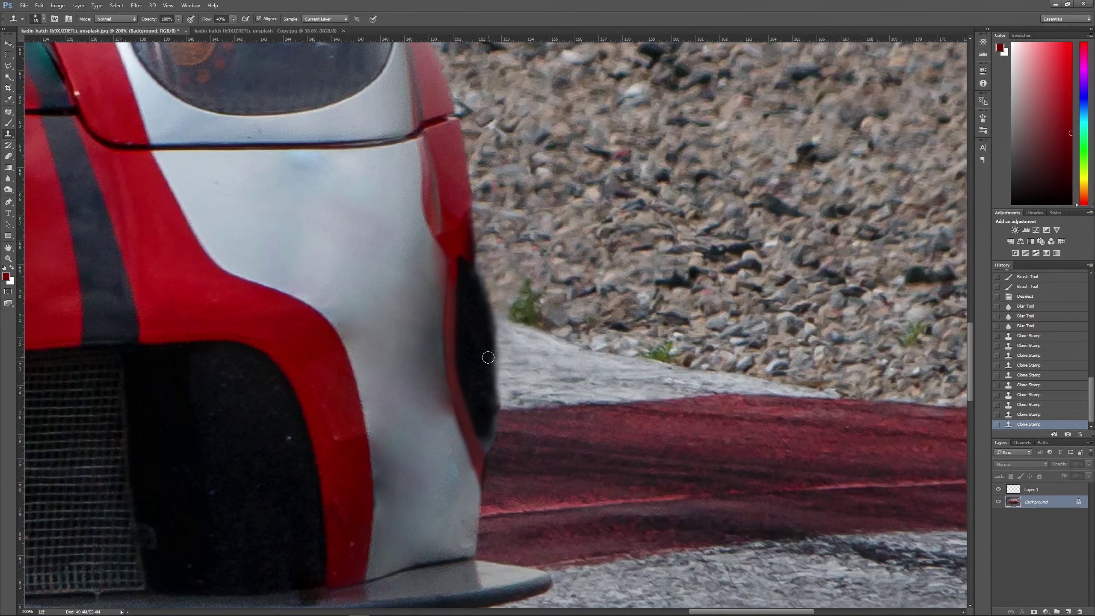
key("ctrl+0")
left_click(136, 5)
Reshape the right front corner outline with two Liquify passes.
left_click(151, 78)
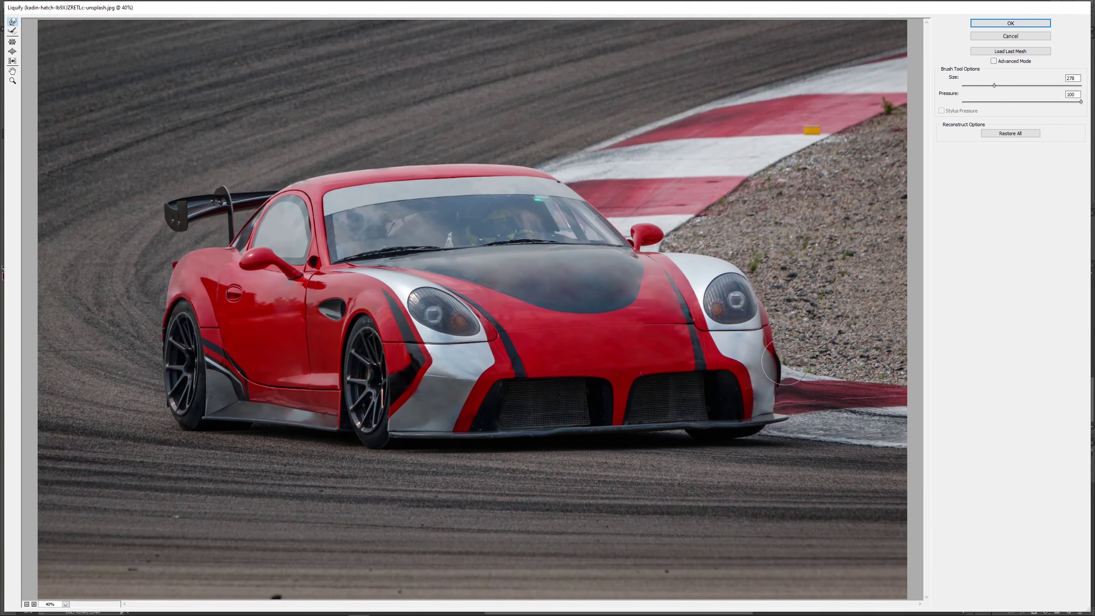
left_click(987, 24)
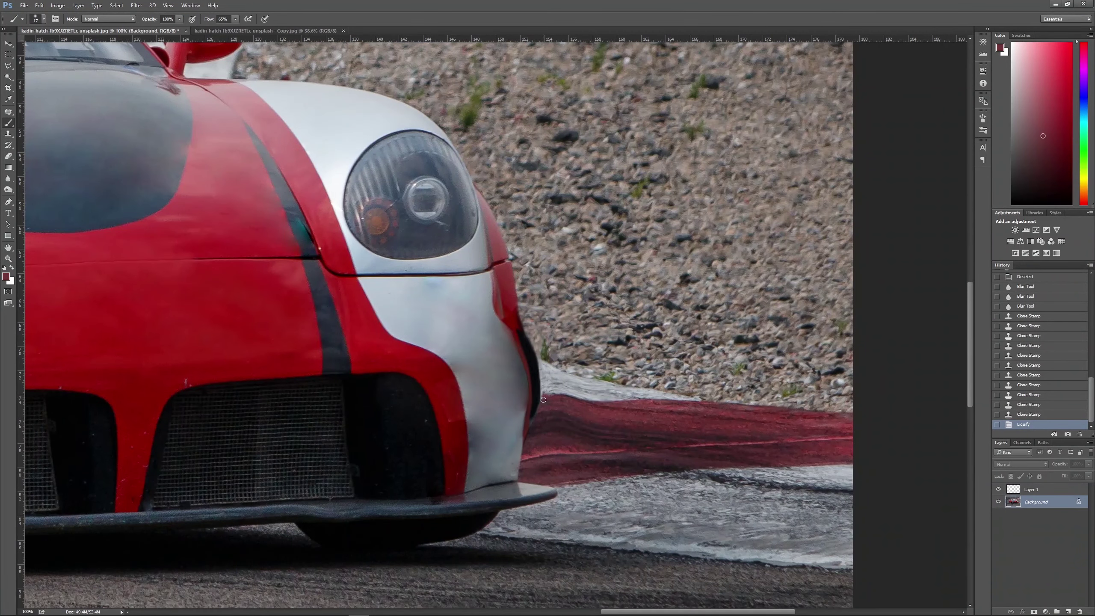
key("ctrl+shift+x")
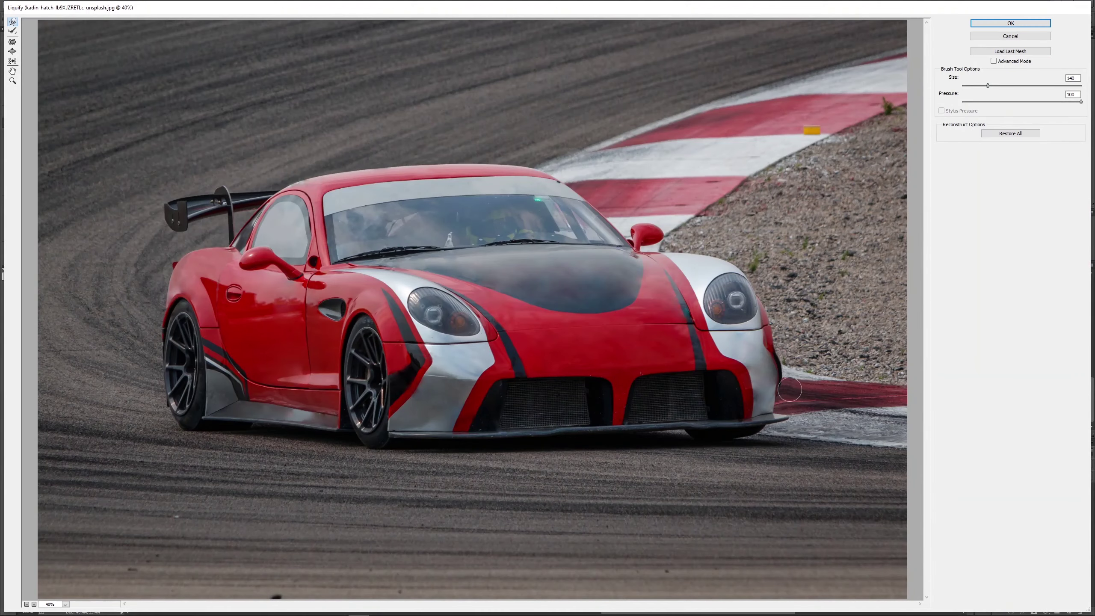
left_click(1048, 22)
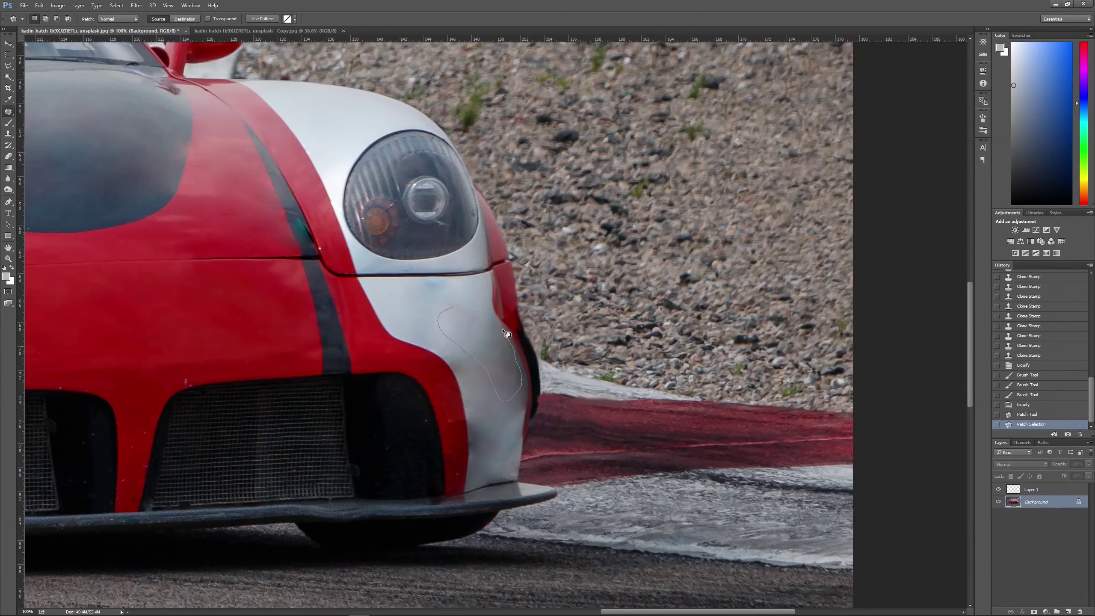
Patch the blemish on the silver panel below the right headlight.
left_click_drag(523, 453, 500, 414)
key("ctrl+d")
key("ctrl+minus")
key("ctrl+minus")
key("ctrl+plus")
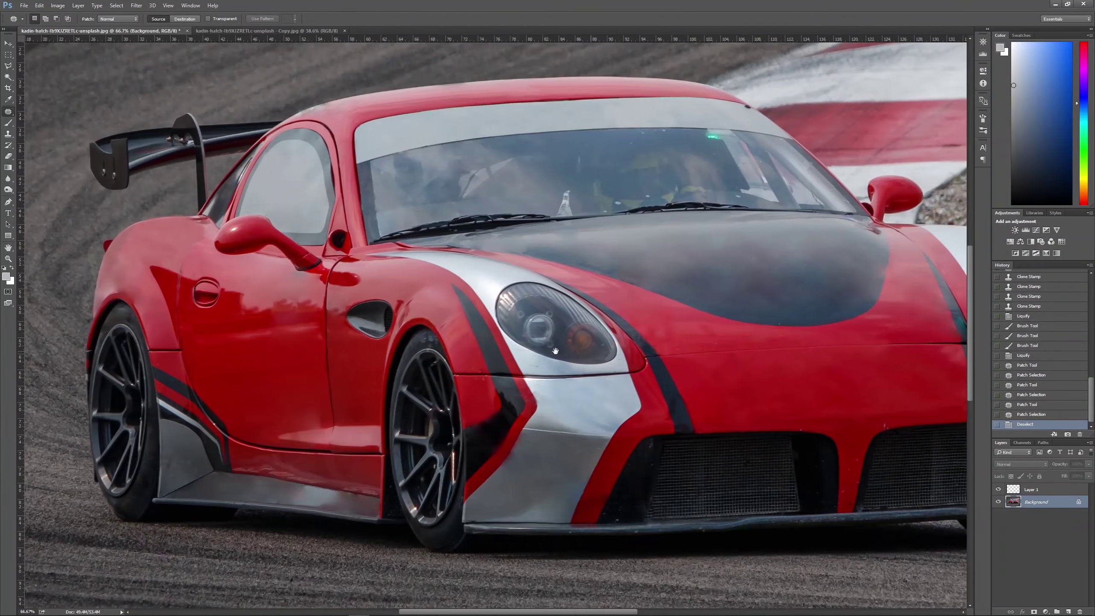
left_click_drag(517, 302, 598, 263)
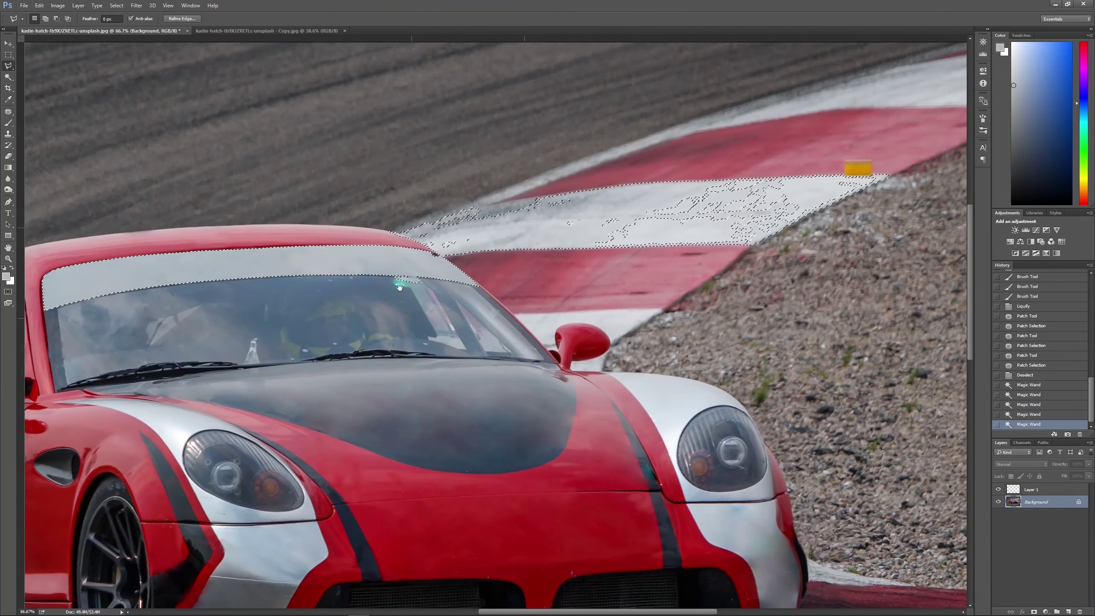
Trim a bump from the banner selection and darken the windshield strip with Hue/Saturation.
left_click(400, 287, "alt")
key("ctrl+r")
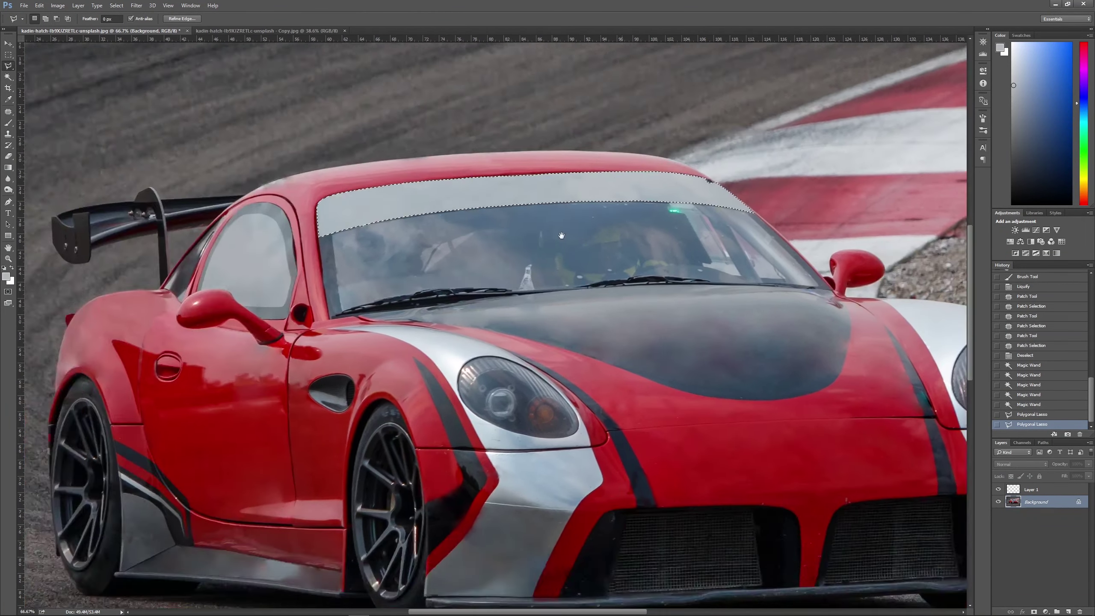
left_click(57, 5)
left_click(172, 73)
left_click_drag(849, 139, 873, 139)
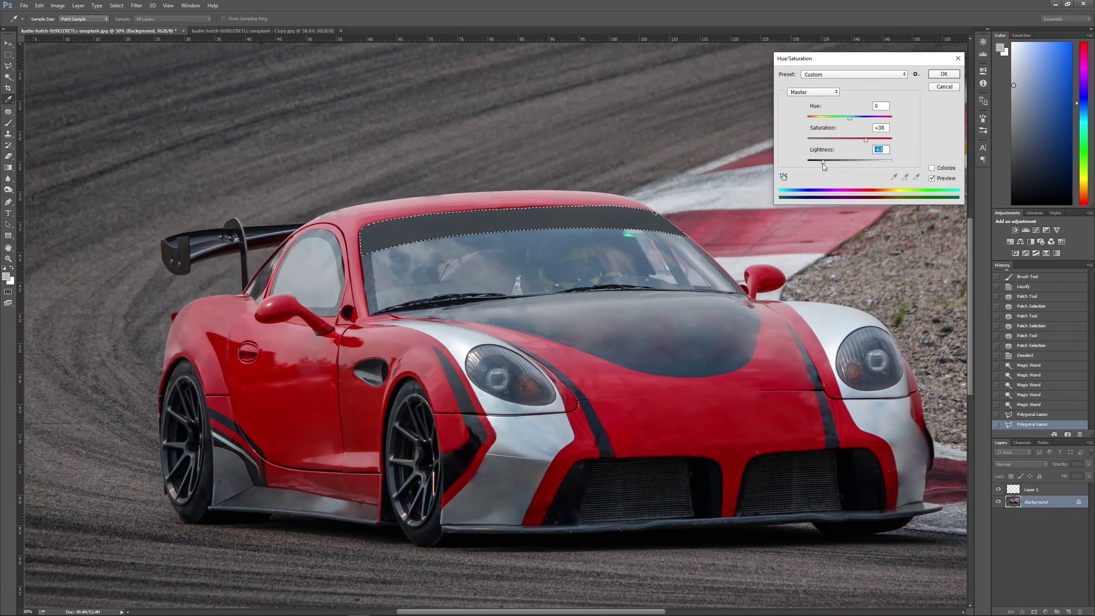
key("Return")
Paint over the windshield banner strip inside the selection with the Brush tool.
key("b")
left_click_drag(434, 254, 647, 225)
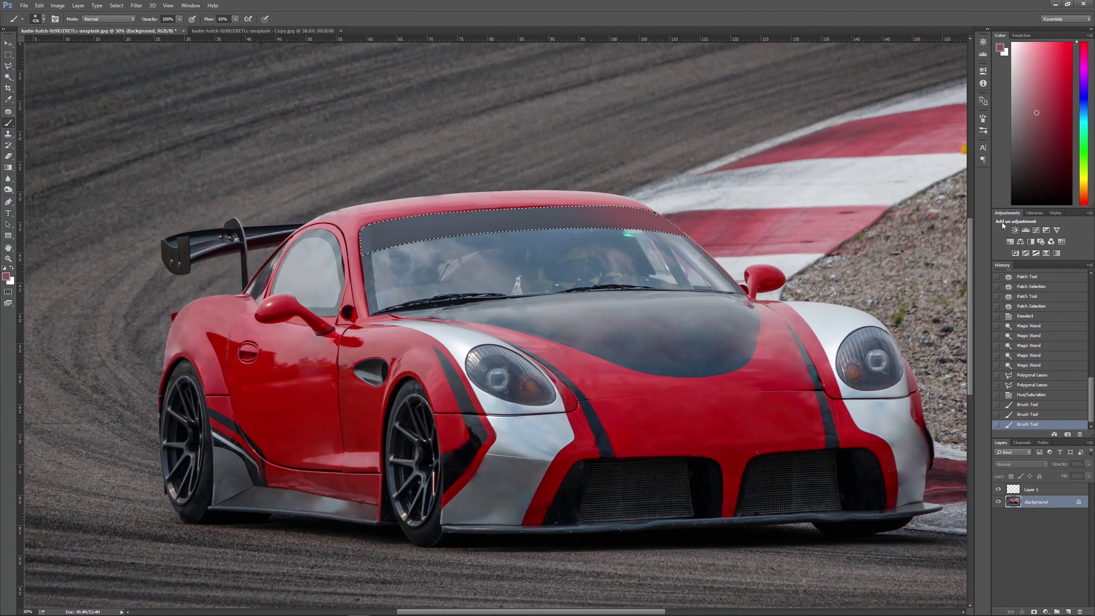
left_click_drag(409, 228, 668, 222)
key("]")
key("]")
key("]")
left_click_drag(432, 233, 629, 220)
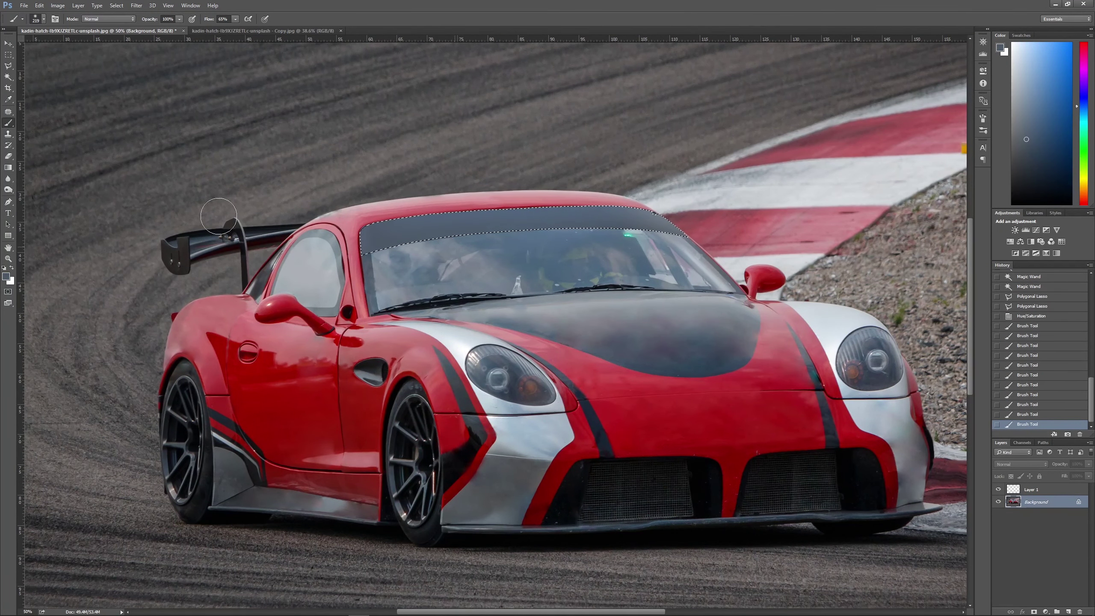
key("ctrl+plus")
key("[")
key("[")
key("[")
mouse_move(345, 215)
left_mouse_down()
mouse_move(690, 190)
mouse_move(719, 219)
mouse_move(579, 232)
left_mouse_up()
Undo the stray strokes, deselect, and blur the top edge of the windshield strip.
key("ctrl+z")
key("]")
key("]")
key("]")
key("ctrl+d")
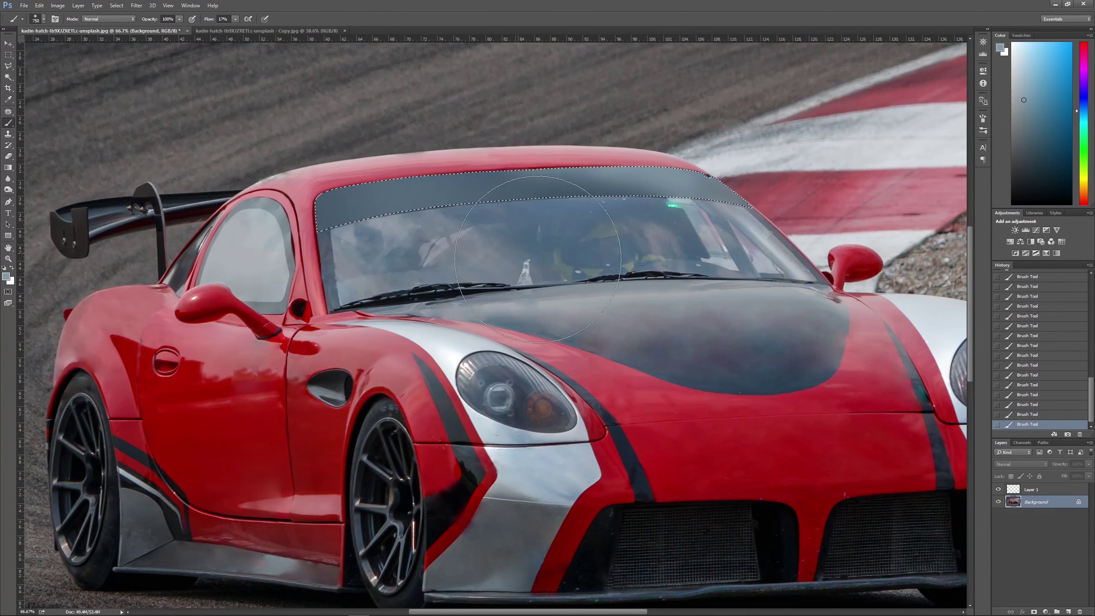
key("ctrl+plus")
key("[")
key("[")
key("[")
left_click(245, 287, "alt")
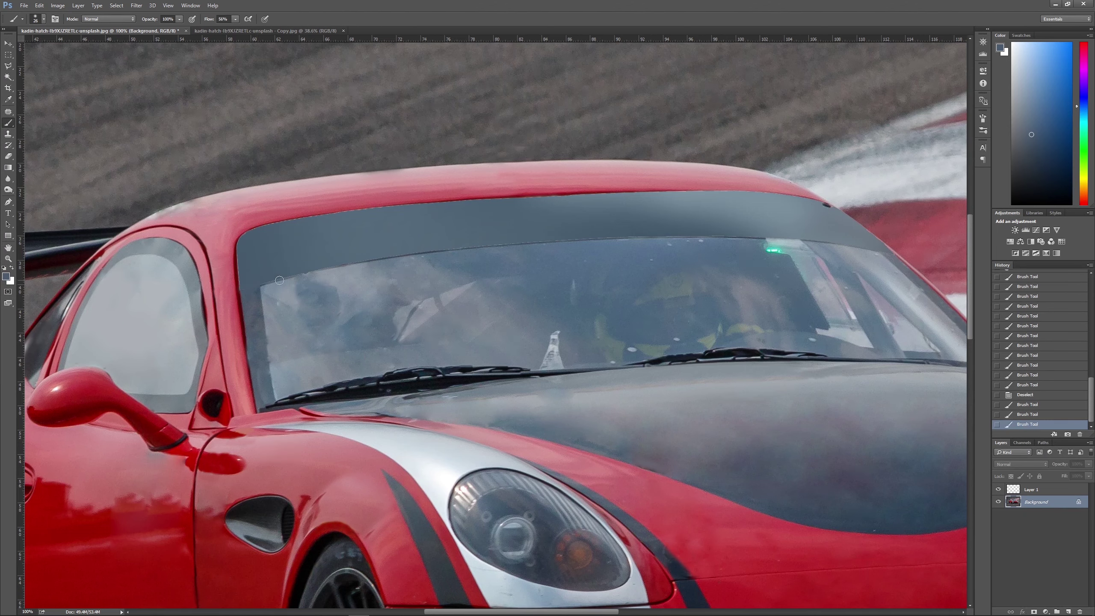
key("ctrl+z")
key("r")
left_click_drag(562, 237, 871, 242)
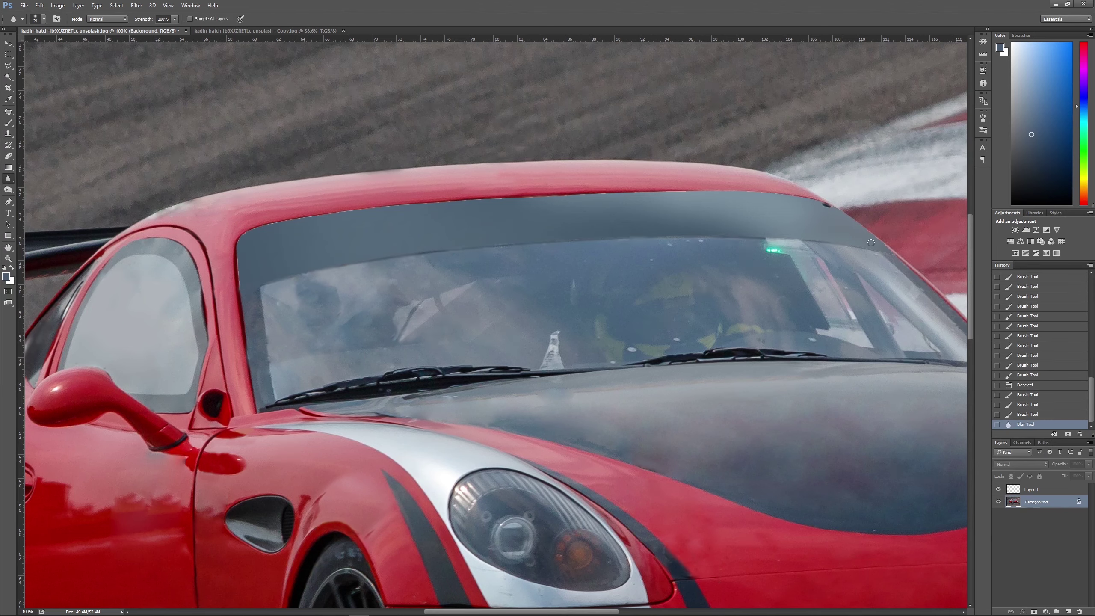
Patch away the small object and dark smudges near the wiper with nearby glass.
key("b")
left_click(508, 331, "alt")
left_click(508, 330)
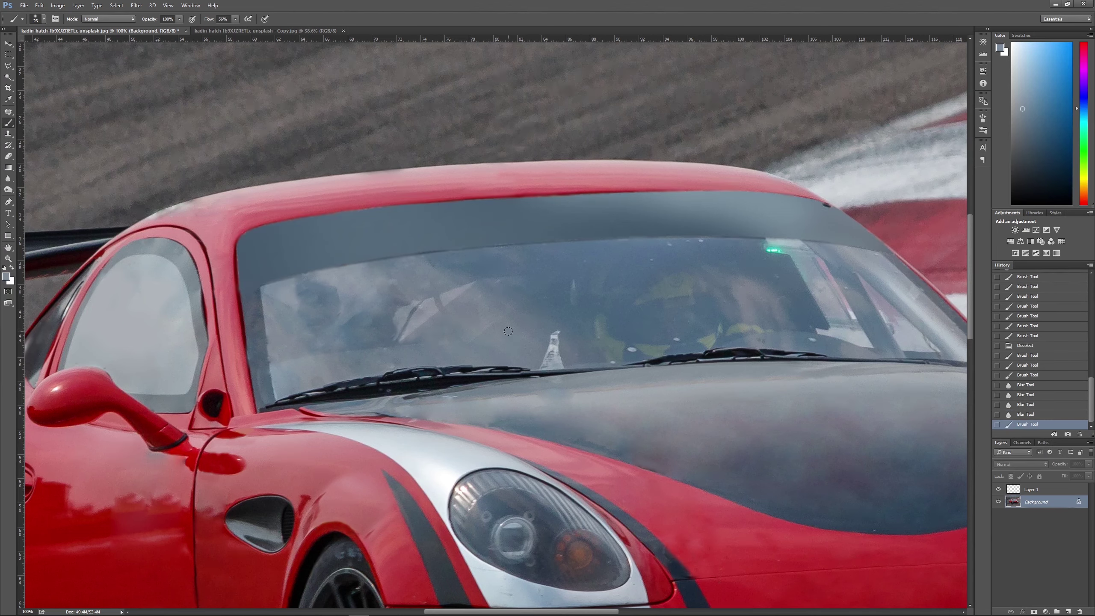
left_click(5, 113)
left_click_drag(578, 259, 580, 263)
left_click_drag(588, 258, 597, 265)
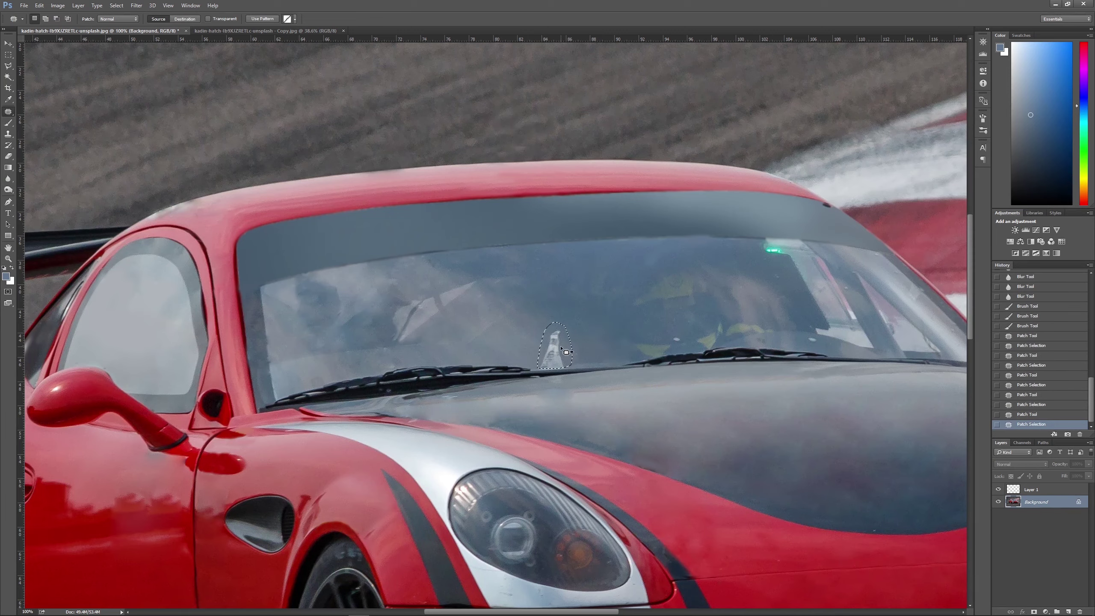
left_click_drag(699, 356, 673, 341)
key("ctrl+d")
left_click_drag(634, 337, 661, 361)
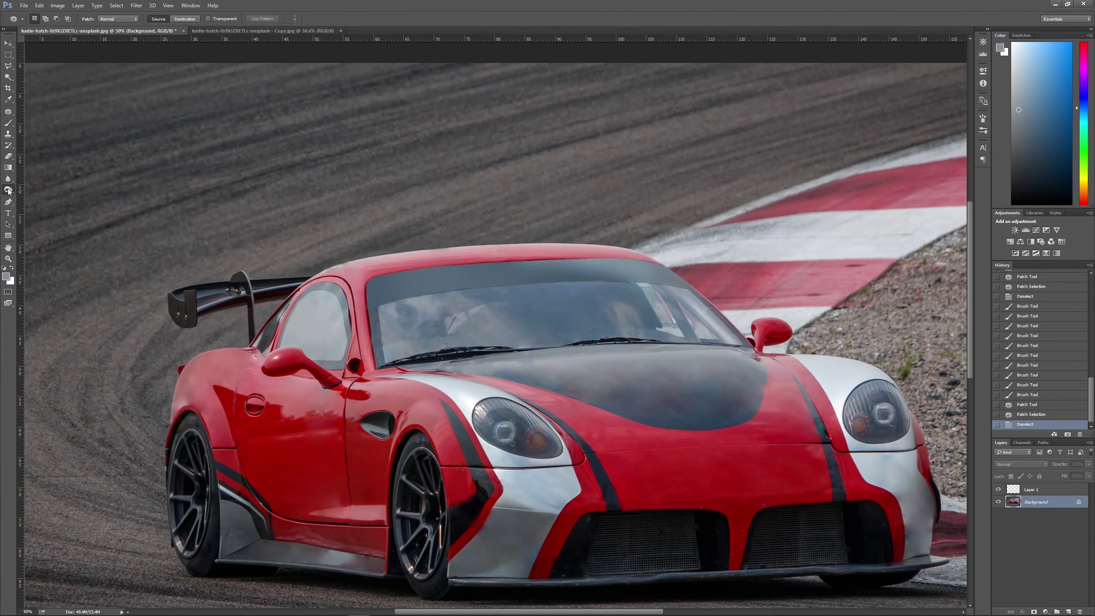
Lighten the fender near the mirror and the door with the Dodge tool.
left_click(8, 192)
left_click_drag(233, 358, 277, 351)
key("Return")
left_click_drag(302, 410, 208, 369)
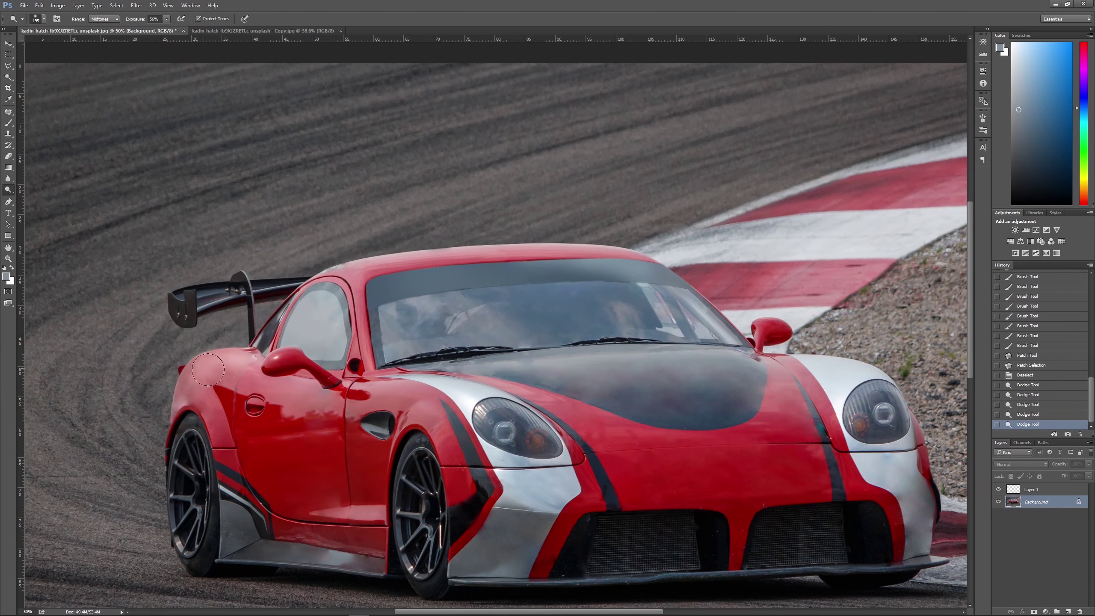
Clone clean fender paint over the front fender blemish with the Clone Stamp.
key("j")
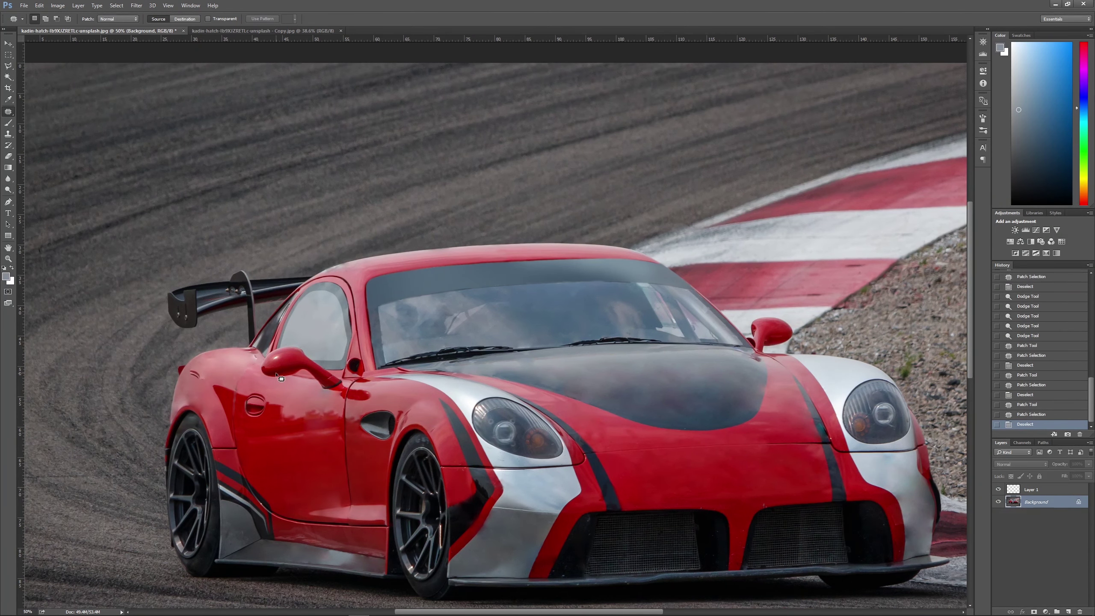
key("ctrl+plus")
key("s")
left_click(90, 405)
right_click(235, 435)
key("Escape")
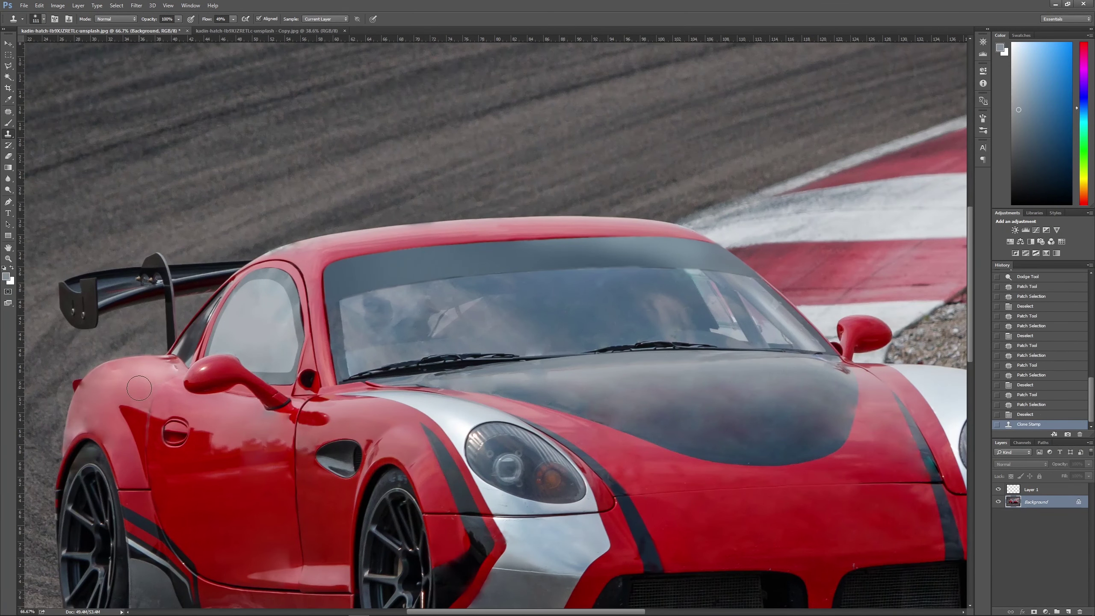
left_click(139, 389)
left_click(142, 387)
left_click(145, 384)
left_click(149, 382)
left_click(152, 380)
left_click(154, 378)
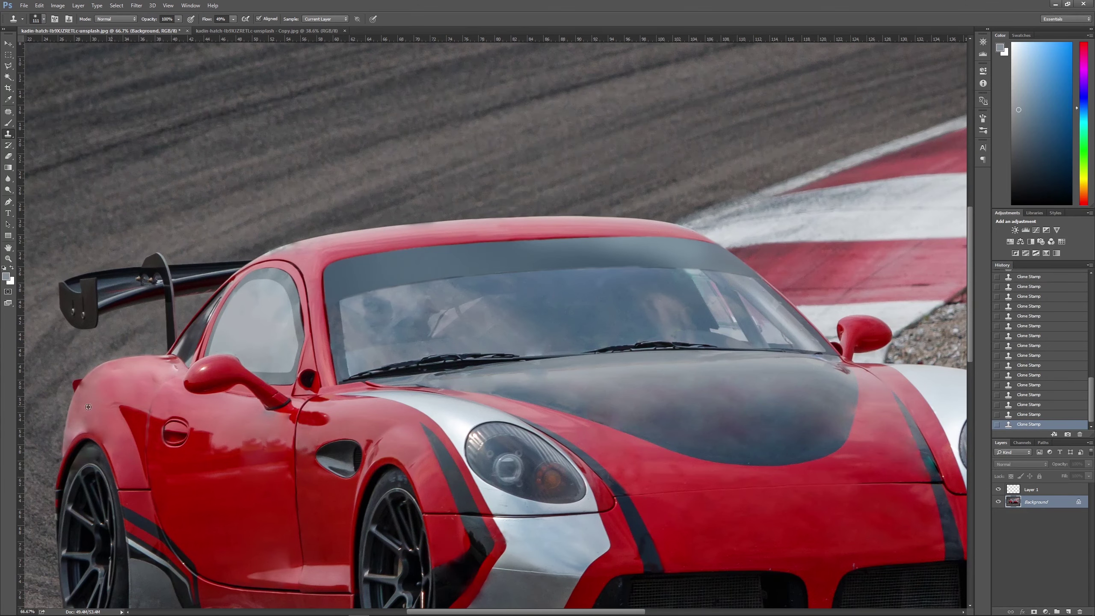
Sample the fender red and paint it over the remaining fender mark.
key("b")
left_click(146, 372, "alt")
left_click(143, 370)
left_click(139, 369)
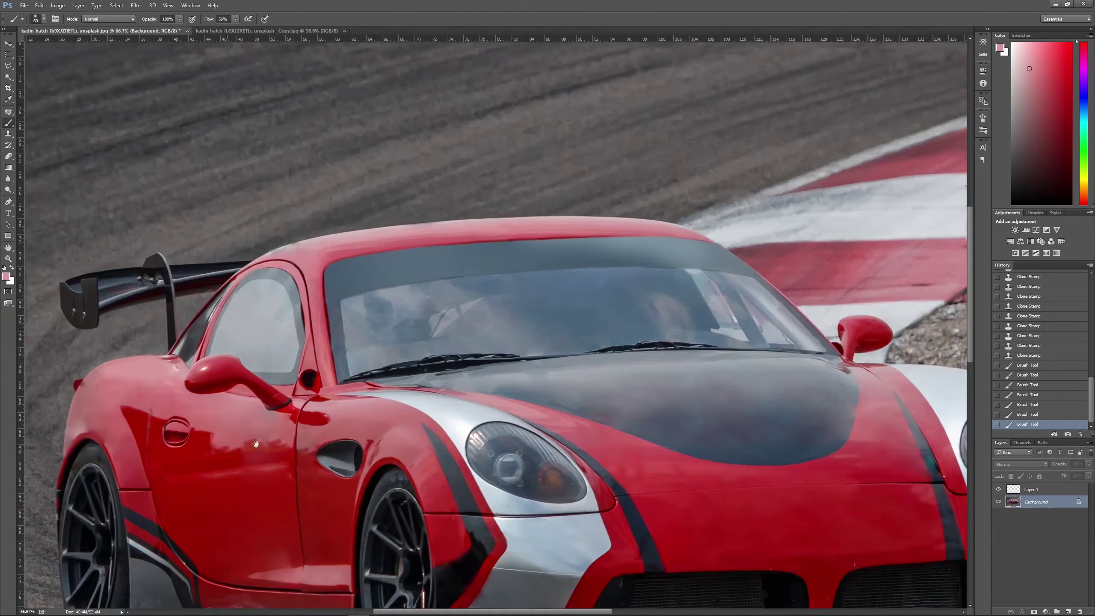
Sample a darker bodywork red, resize the brush, and paint over marks near the front wheel.
key("ctrl+plus")
left_click(423, 441, "alt")
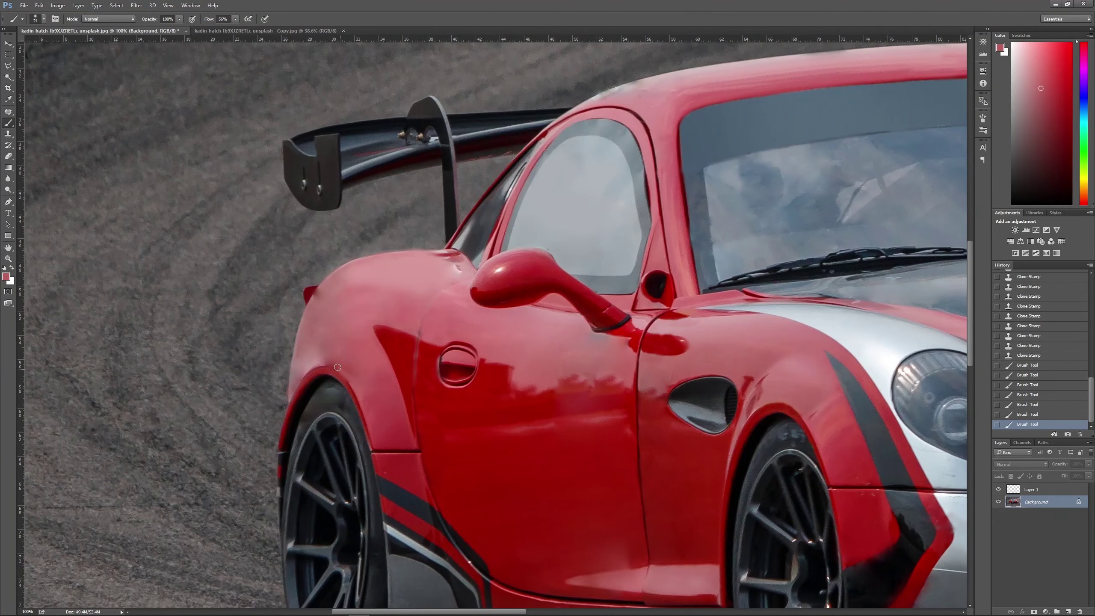
right_click(354, 384)
double_click(395, 443)
left_click(349, 375, "alt")
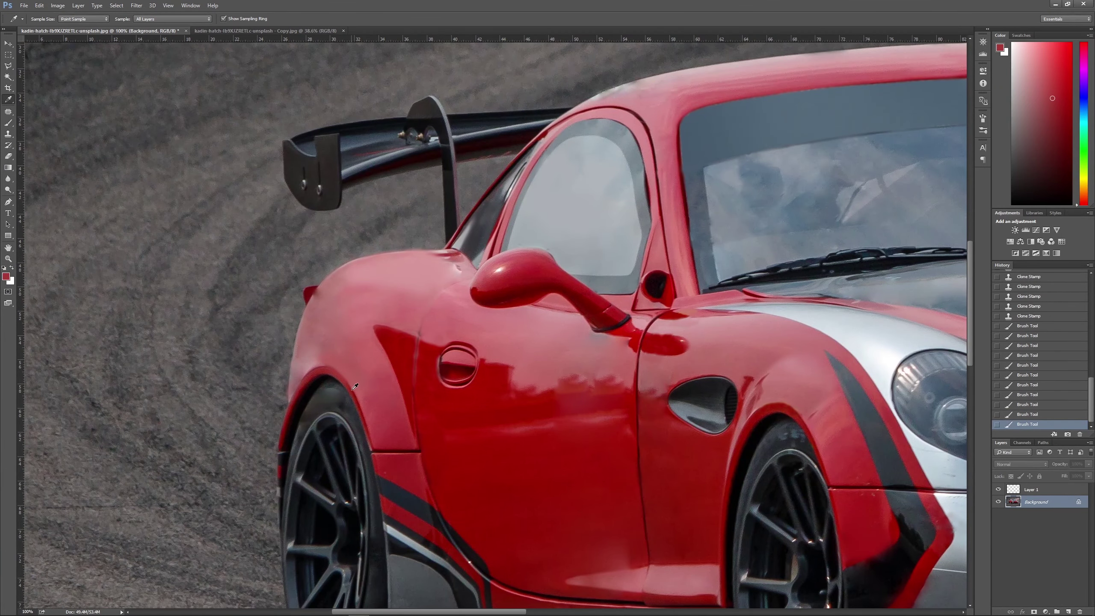
right_click(350, 374)
double_click(440, 443)
key("ctrl+minus")
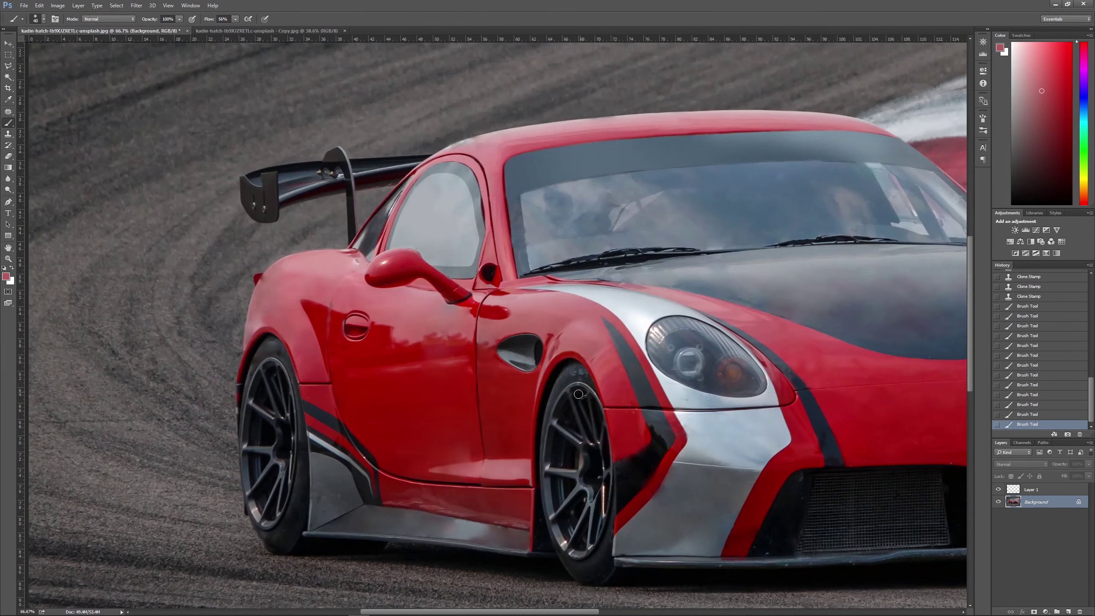
left_click_drag(753, 504, 648, 412)
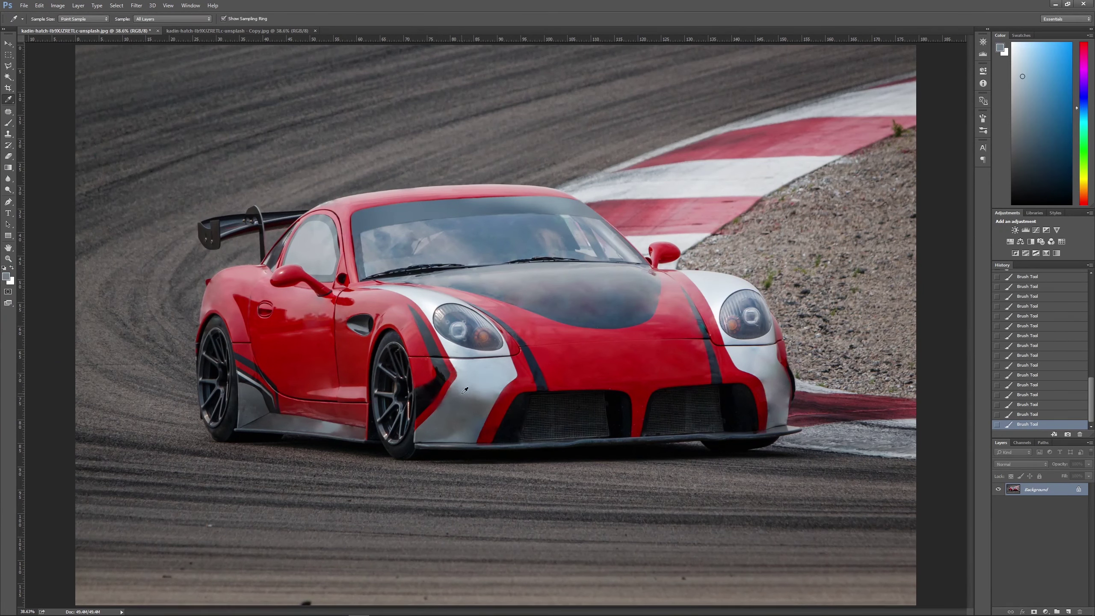
Sample bodywork grey and paint it over a leftover mark near the right headlight.
left_click(780, 388)
key("b")
left_click(772, 413)
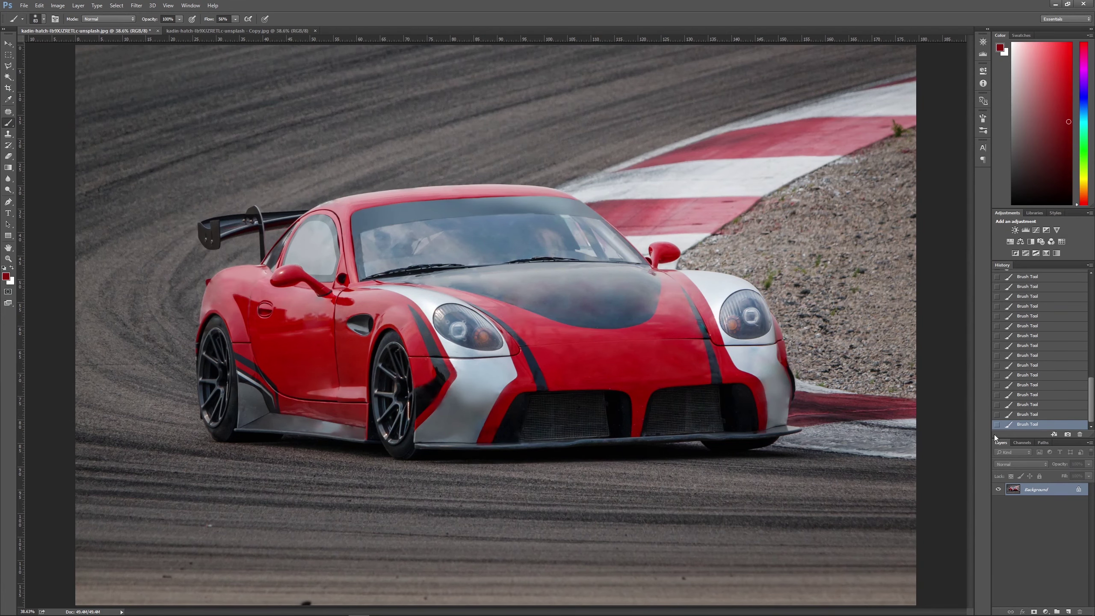
right_click(807, 381)
key("Escape")
Zoom in on the right headlight, then raise the photo's brightness and contrast.
scroll(907, 350, "up", 5)
key("s")
right_click(664, 481)
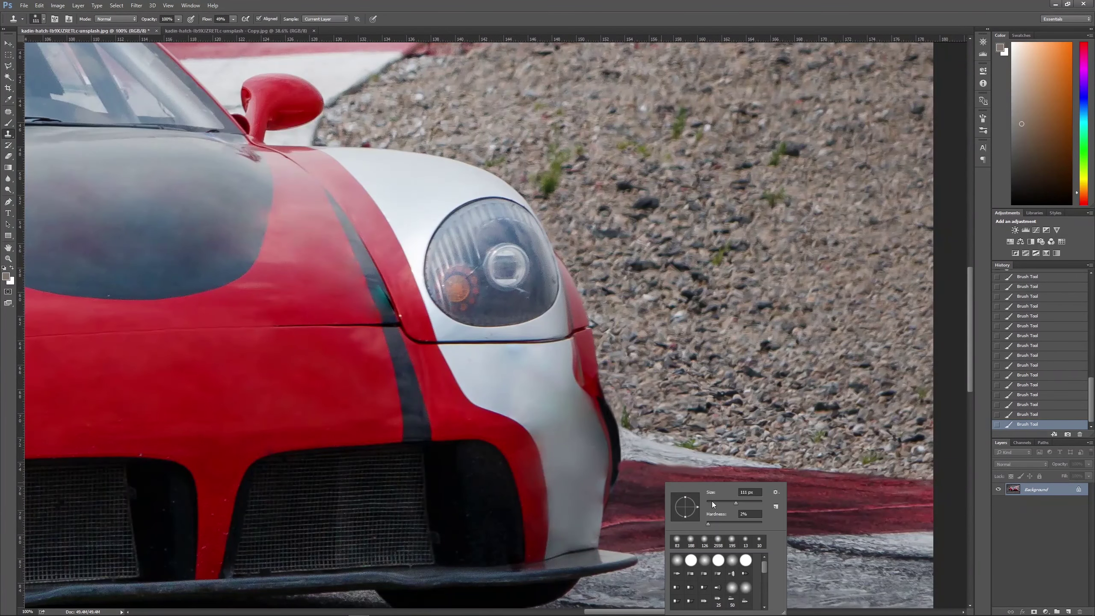
key("Escape")
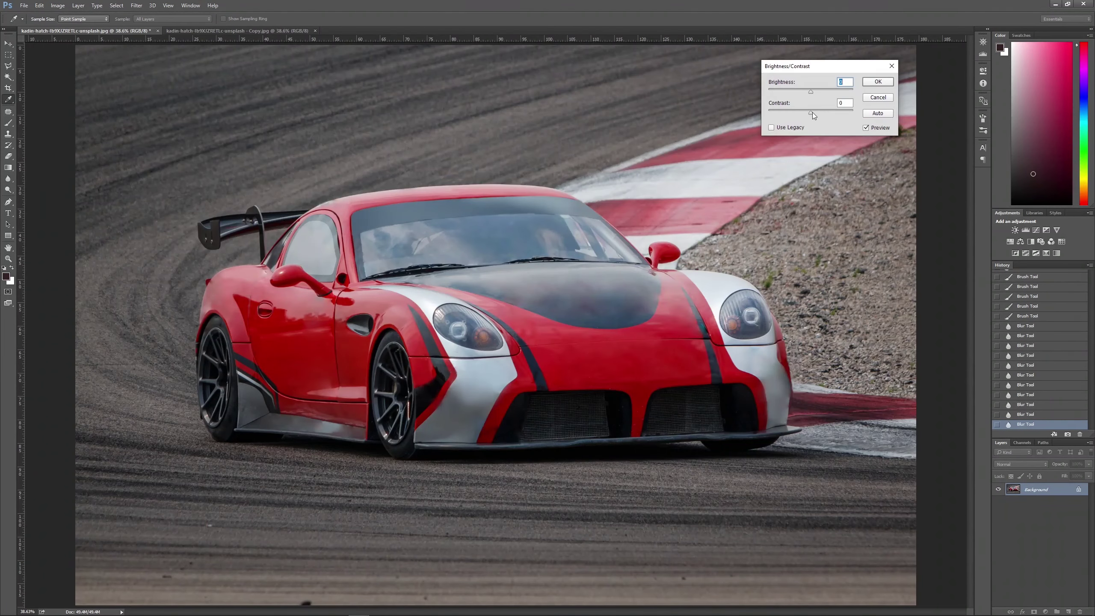
left_click_drag(811, 91, 815, 94)
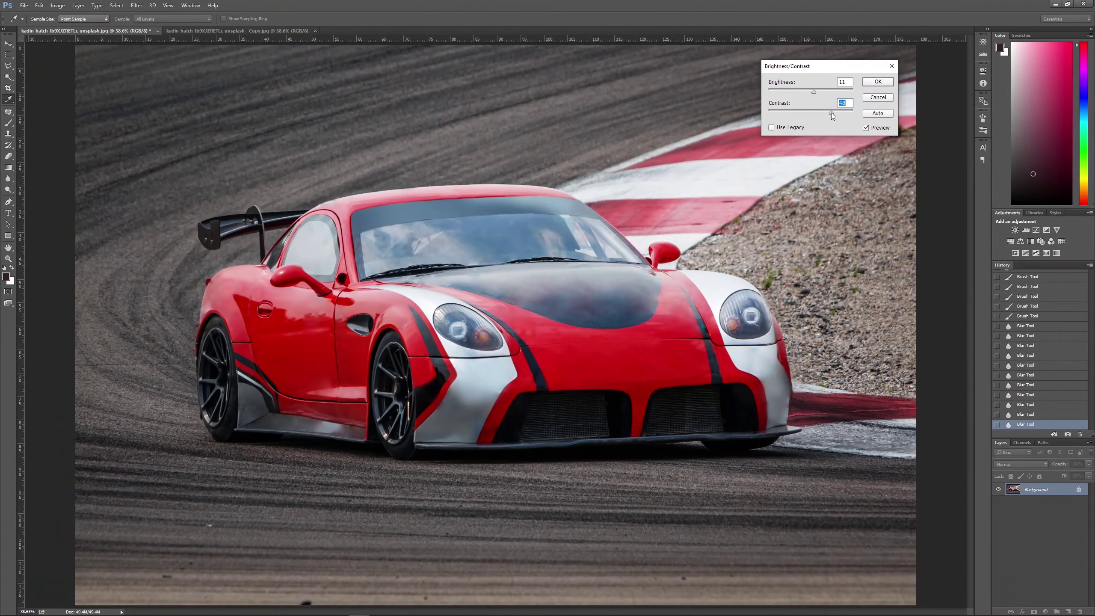
left_click(876, 82)
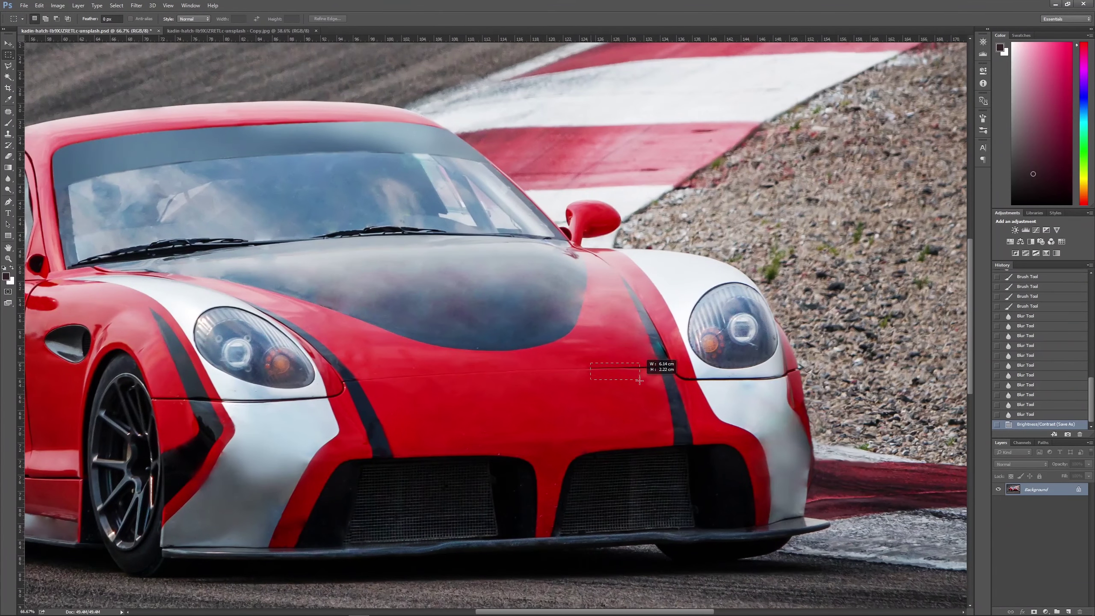
Copy a strip of the nose seam onto its own layer and transform it.
key("v")
mouse_move(640, 379)
left_mouse_down()
mouse_move(483, 370)
mouse_move(611, 370)
mouse_move(601, 355)
left_mouse_up()
key("ctrl+v")
key("ctrl+t")
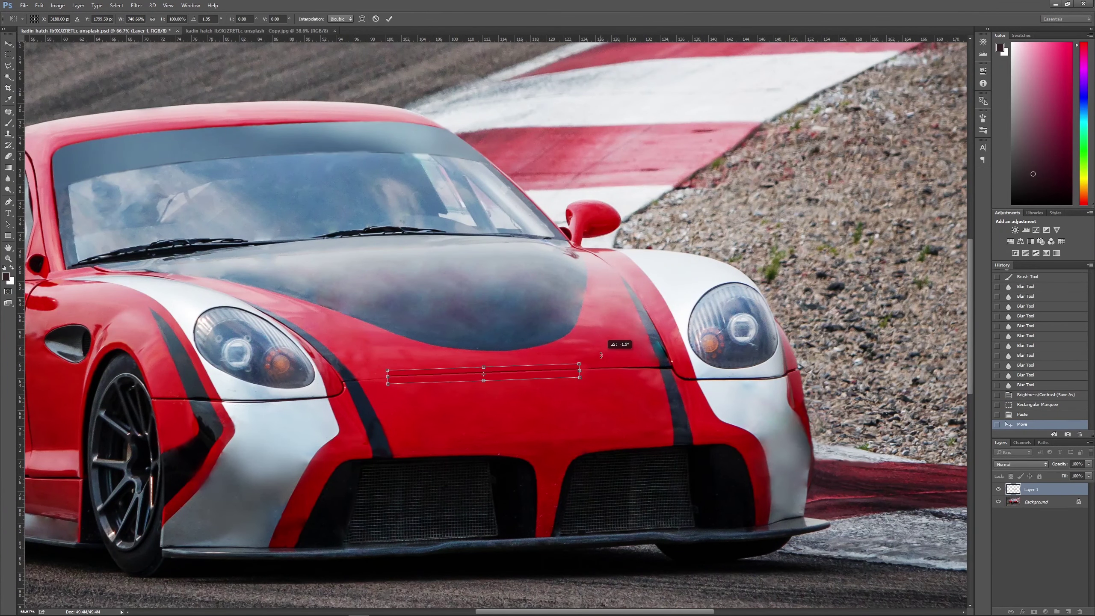
key("Return")
Place a second seam copy toward the left headlight, resized and nudged into line.
key("ctrl+v")
left_click_drag(488, 319, 426, 371)
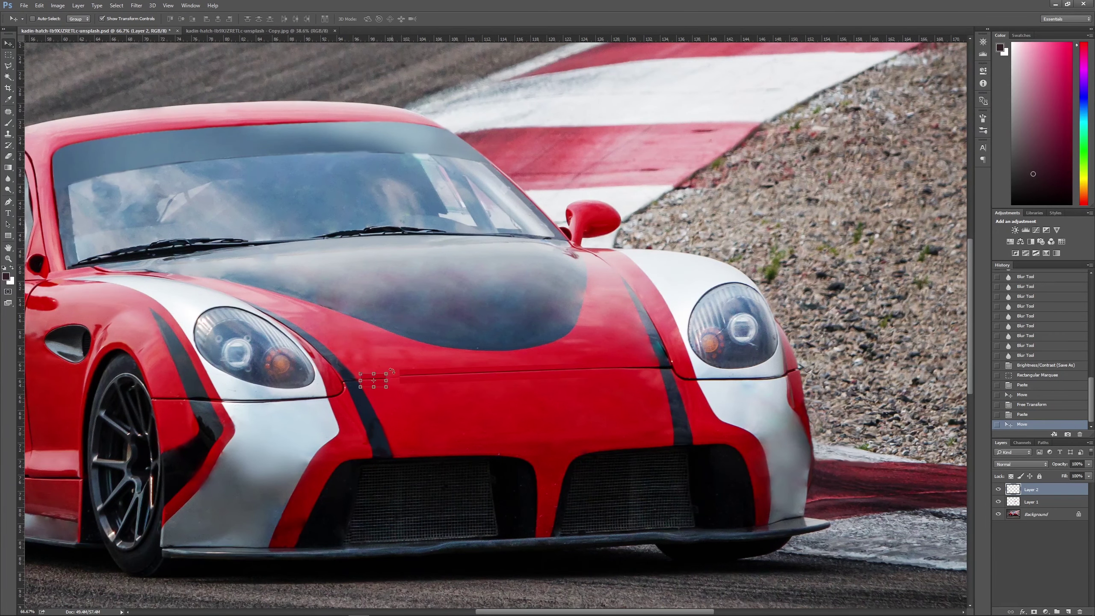
key("ctrl+1")
key("ctrl+t")
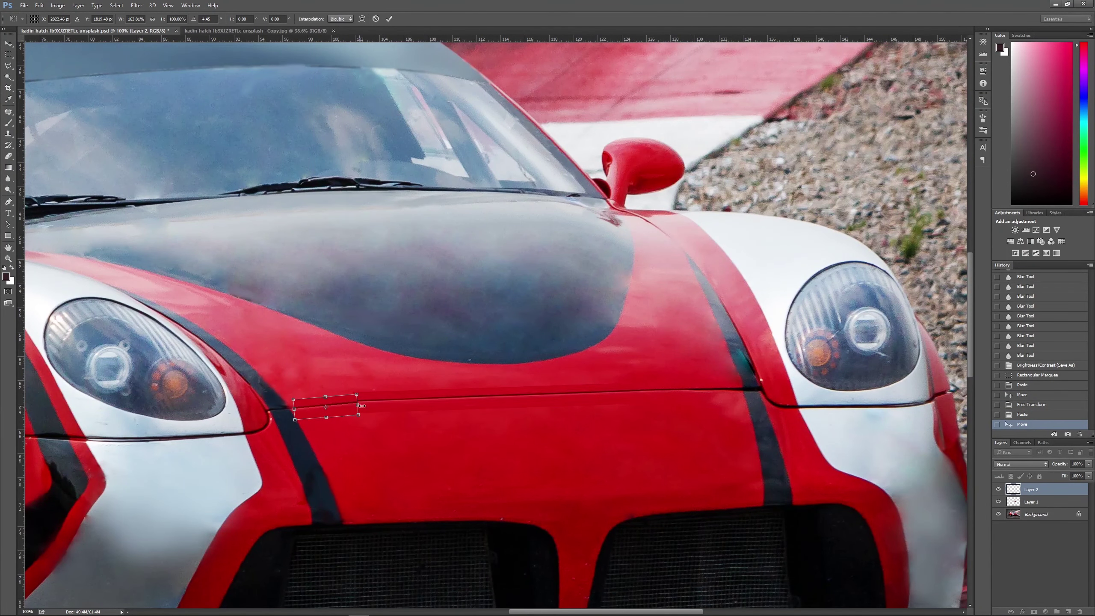
key("Return")
key("Up")
key("Up")
key("Up")
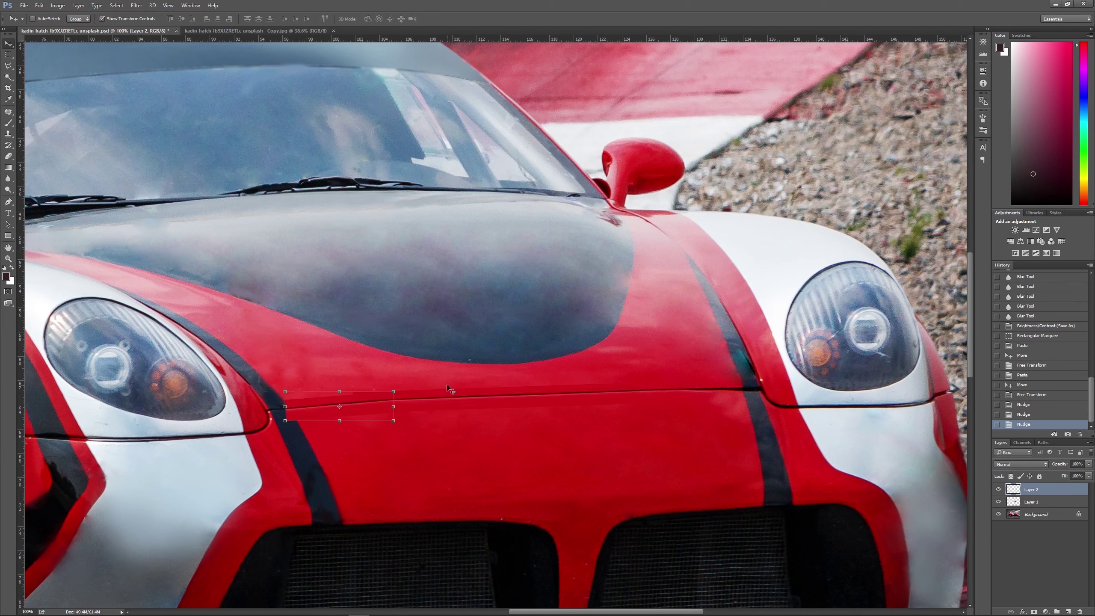
Erase the seam copy's edges, then bend Layer 1 with Filter > Liquify.
key("e")
right_click(285, 410)
key("Escape")
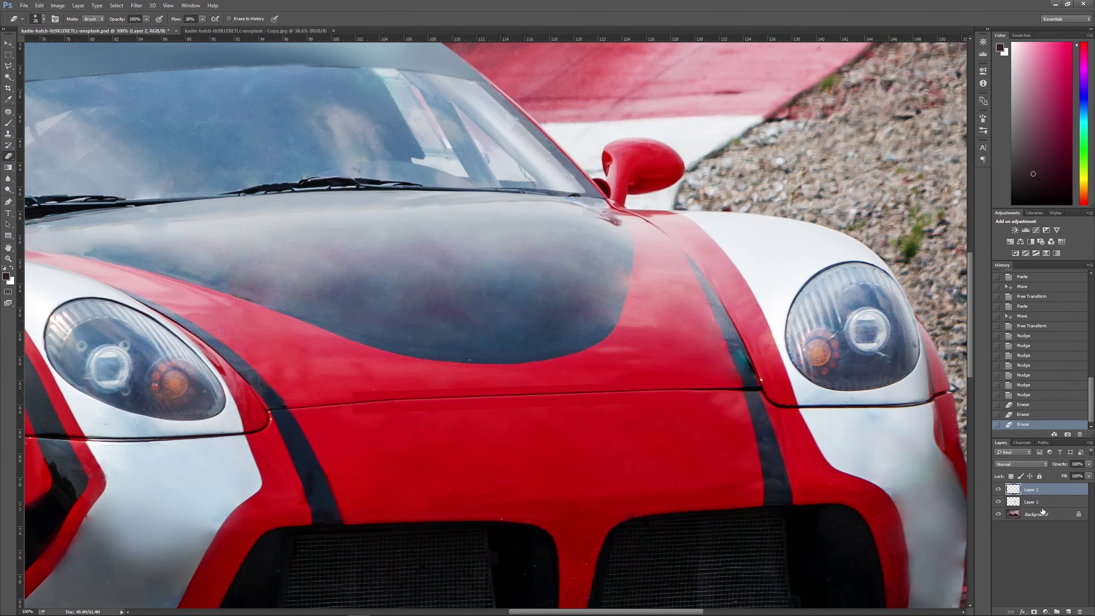
left_click(1042, 505)
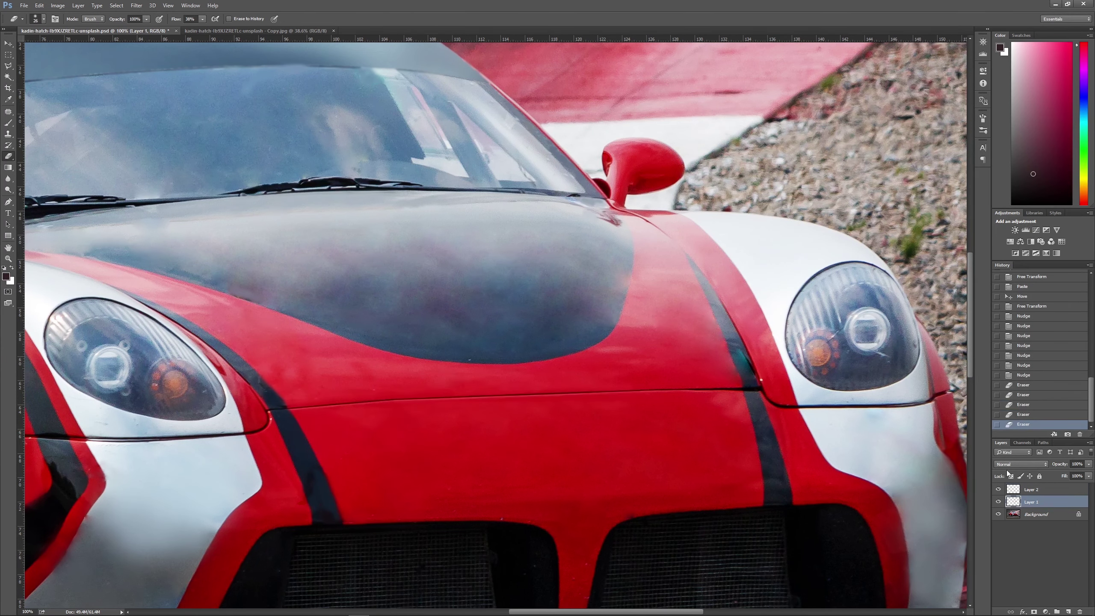
left_click(168, 5)
left_click(151, 68)
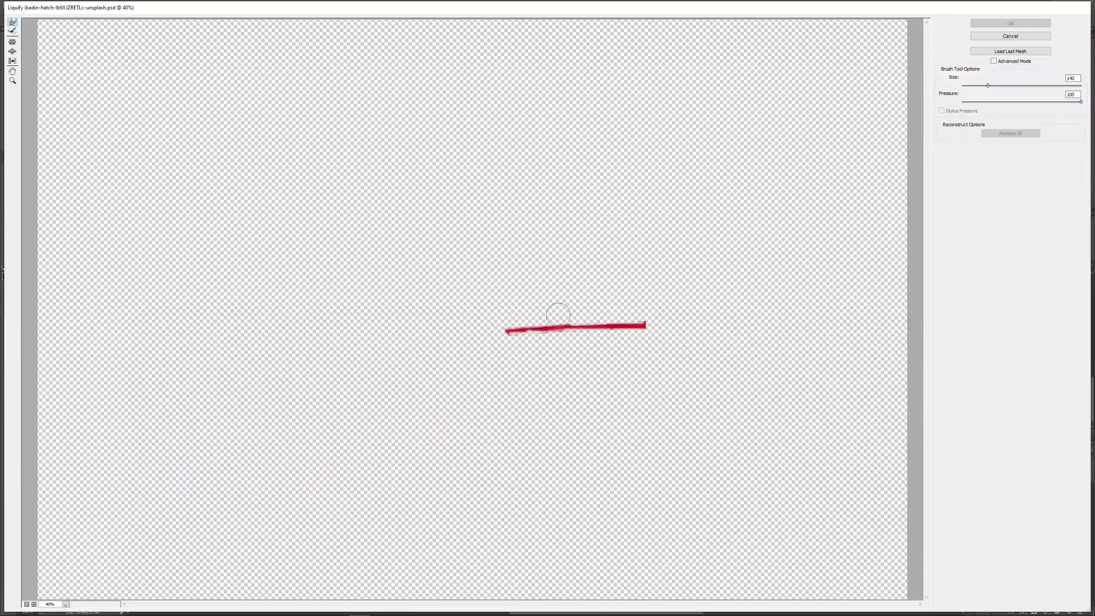
left_click(543, 414)
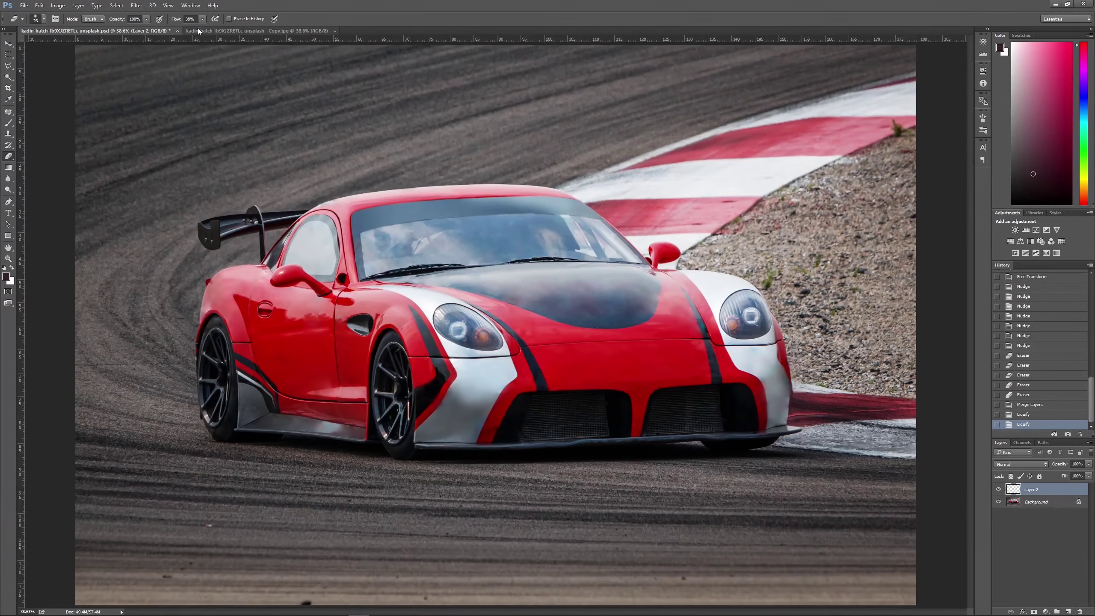
left_click(198, 30)
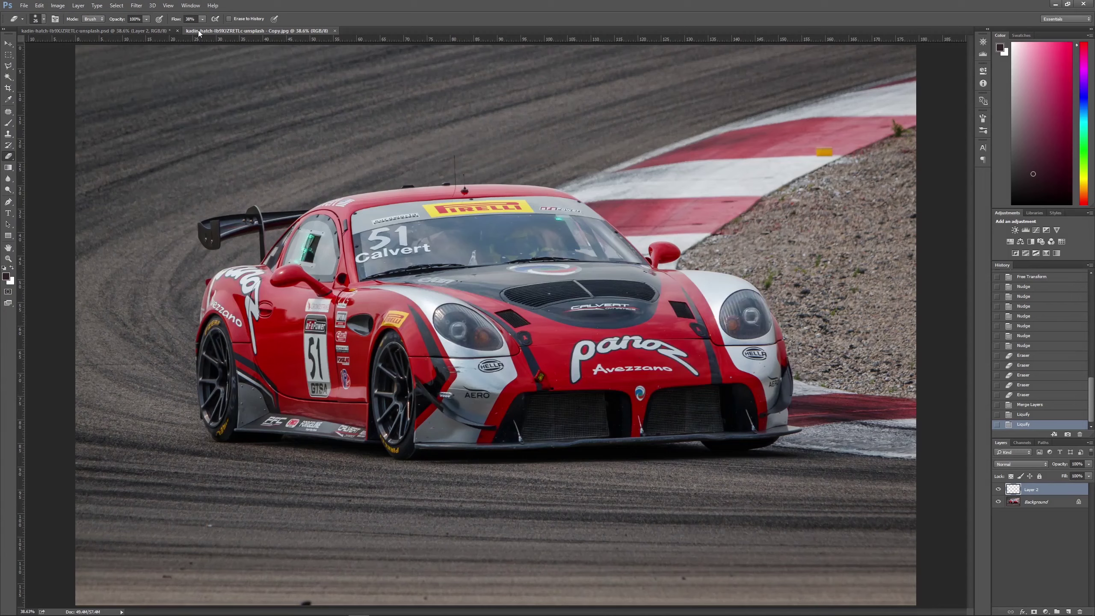
left_click(149, 33)
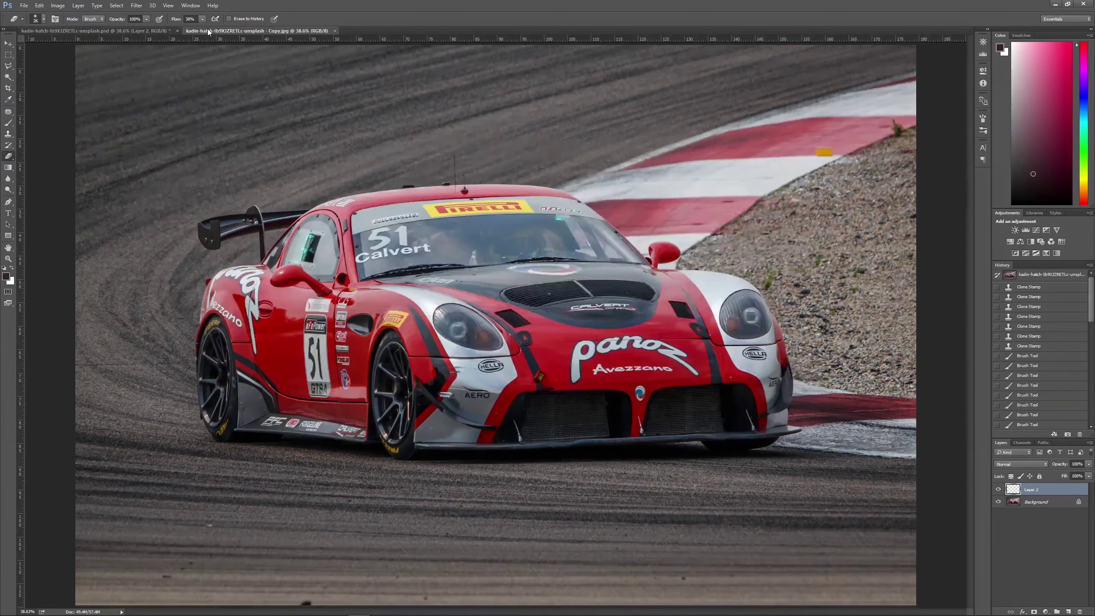
key("ctrl+Tab")
left_click(148, 33)
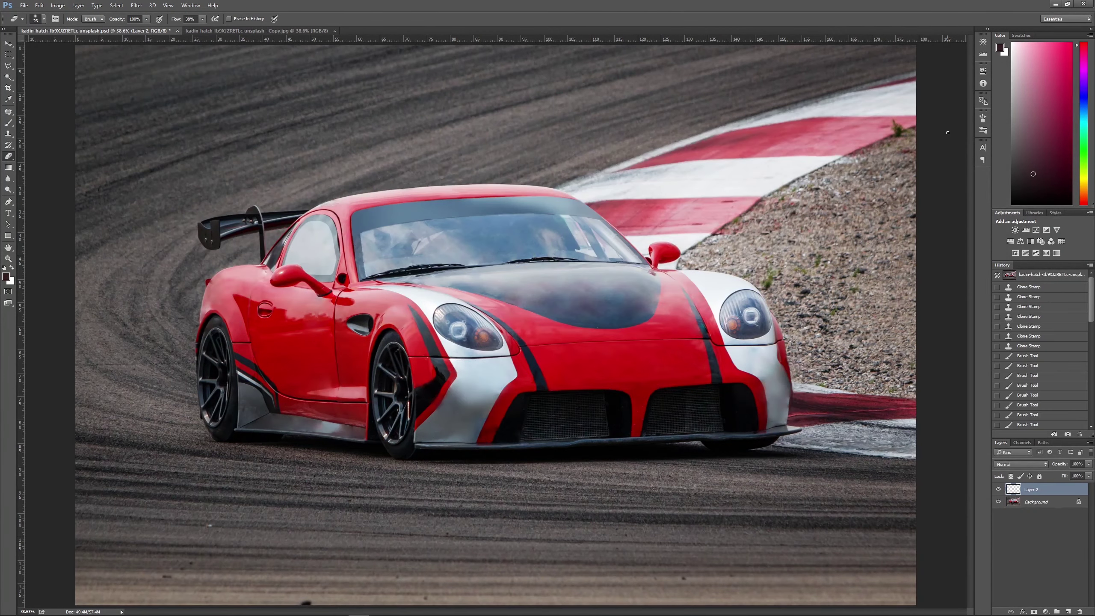